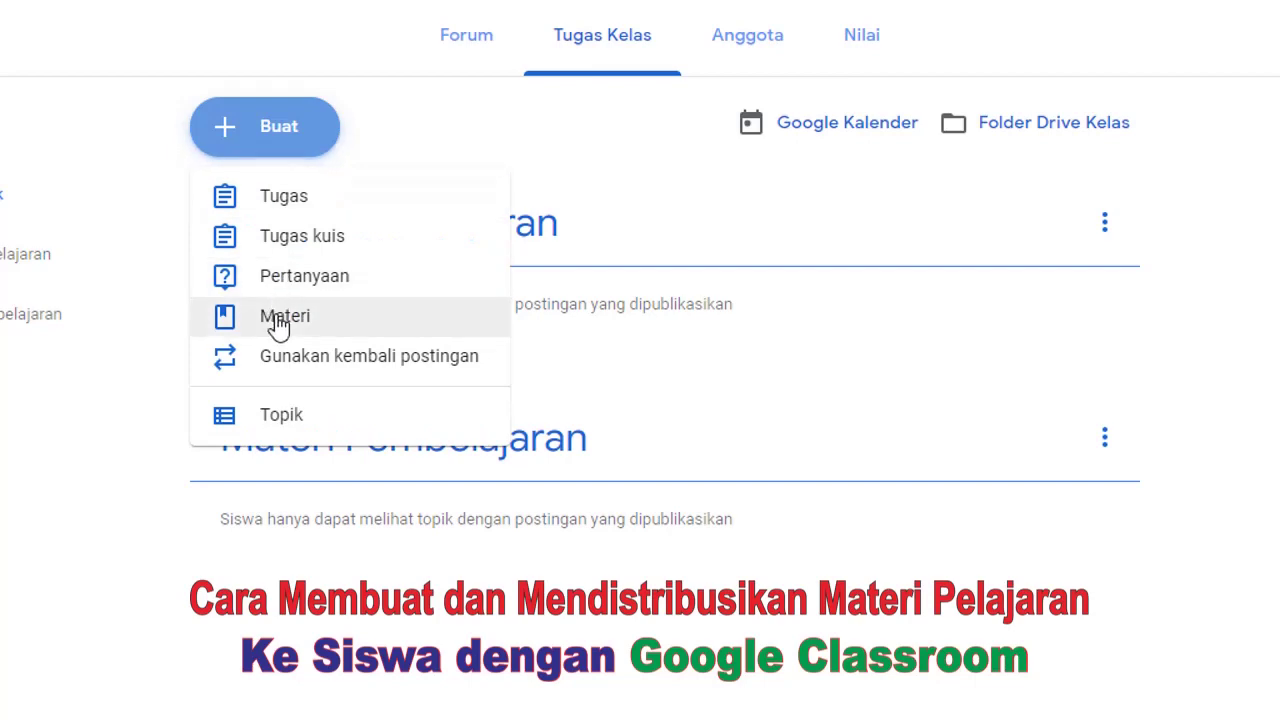
{"action": "left_click", "coordinate": [303, 330]}
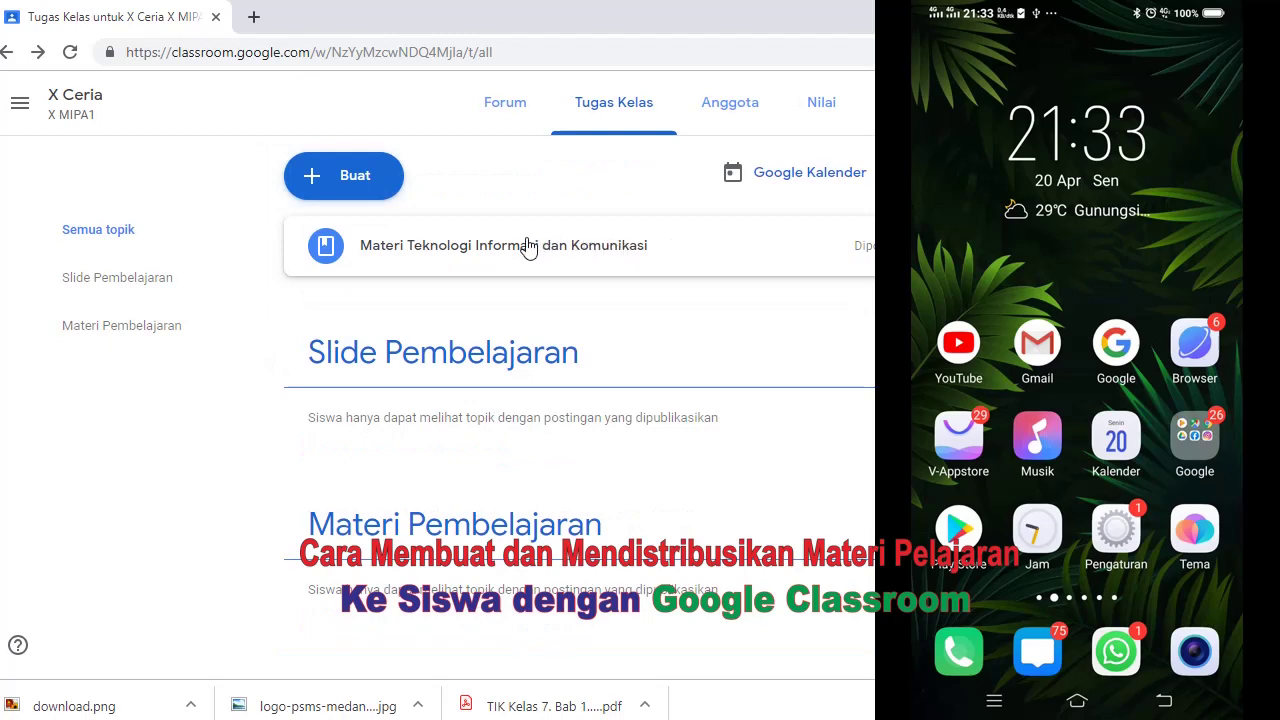
{"action": "left_click_drag", "start_coordinate": [528, 248], "coordinate": [521, 442]}
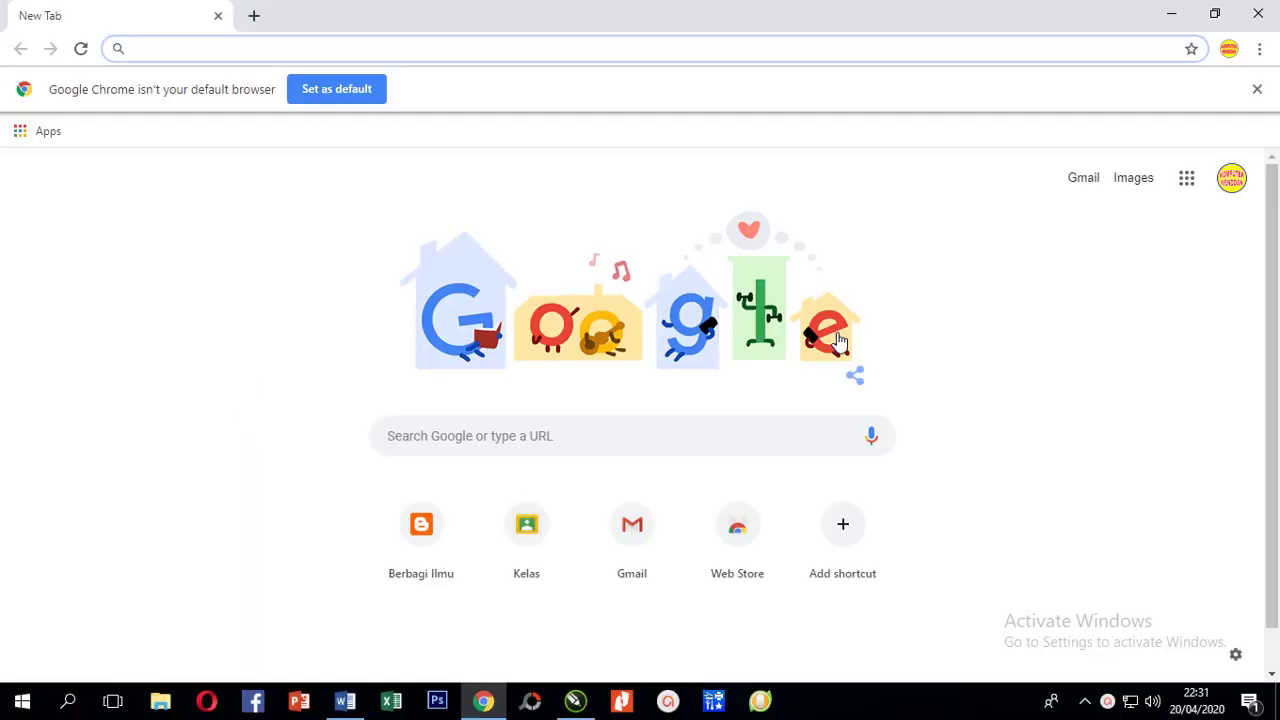
Open Google Classroom from the list of Google apps.
{"action": "left_click", "coordinate": [1186, 177]}
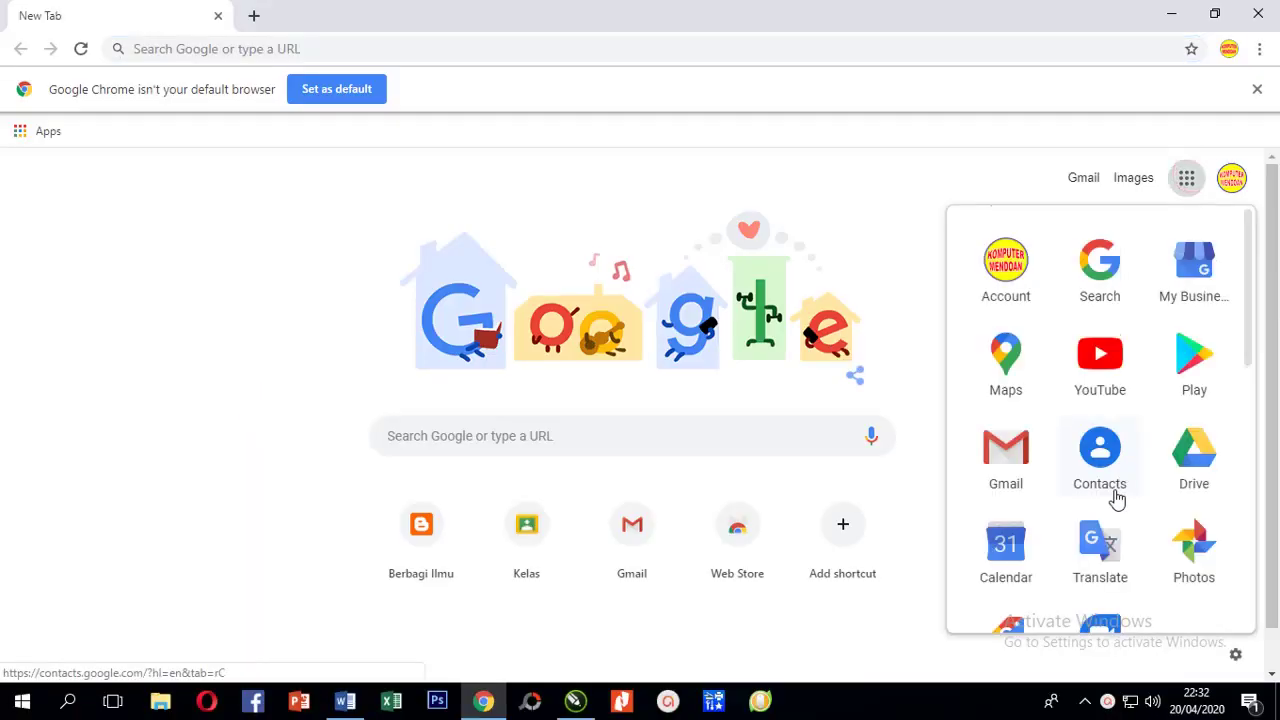
{"action": "scroll", "coordinate": [1149, 466], "scroll_direction": "down", "scroll_amount": 6}
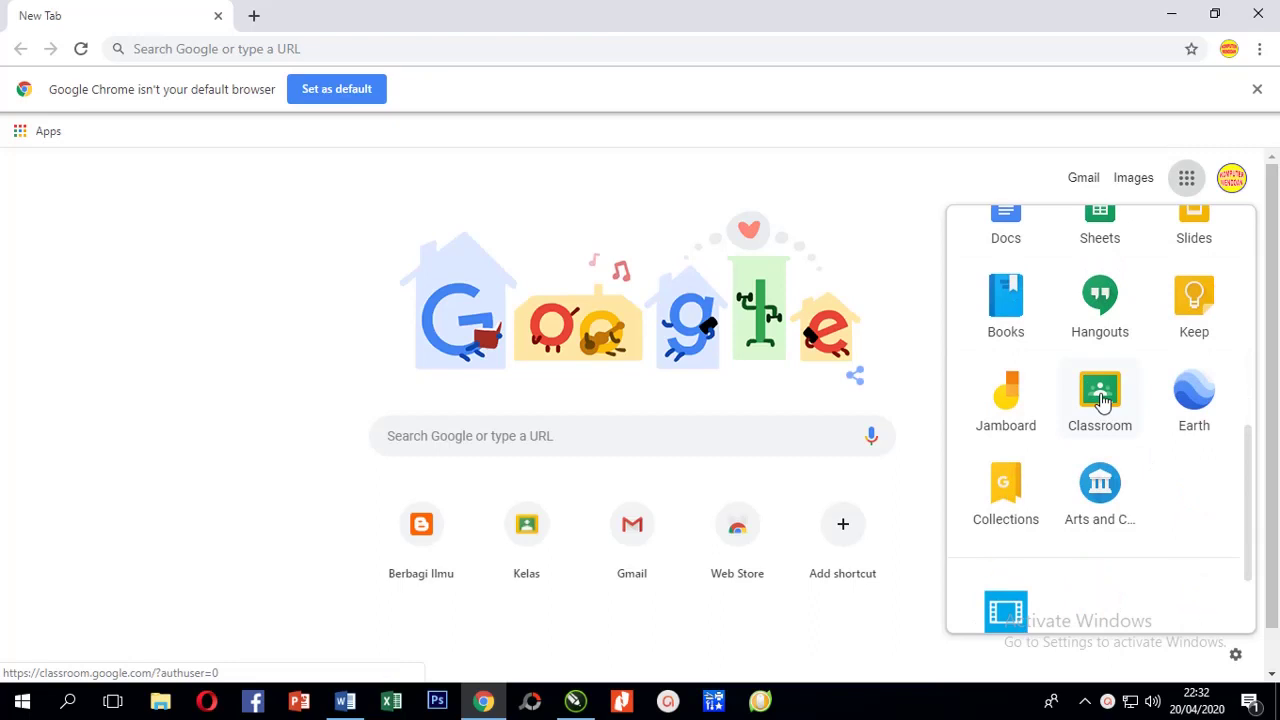
{"action": "left_click", "coordinate": [1102, 400]}
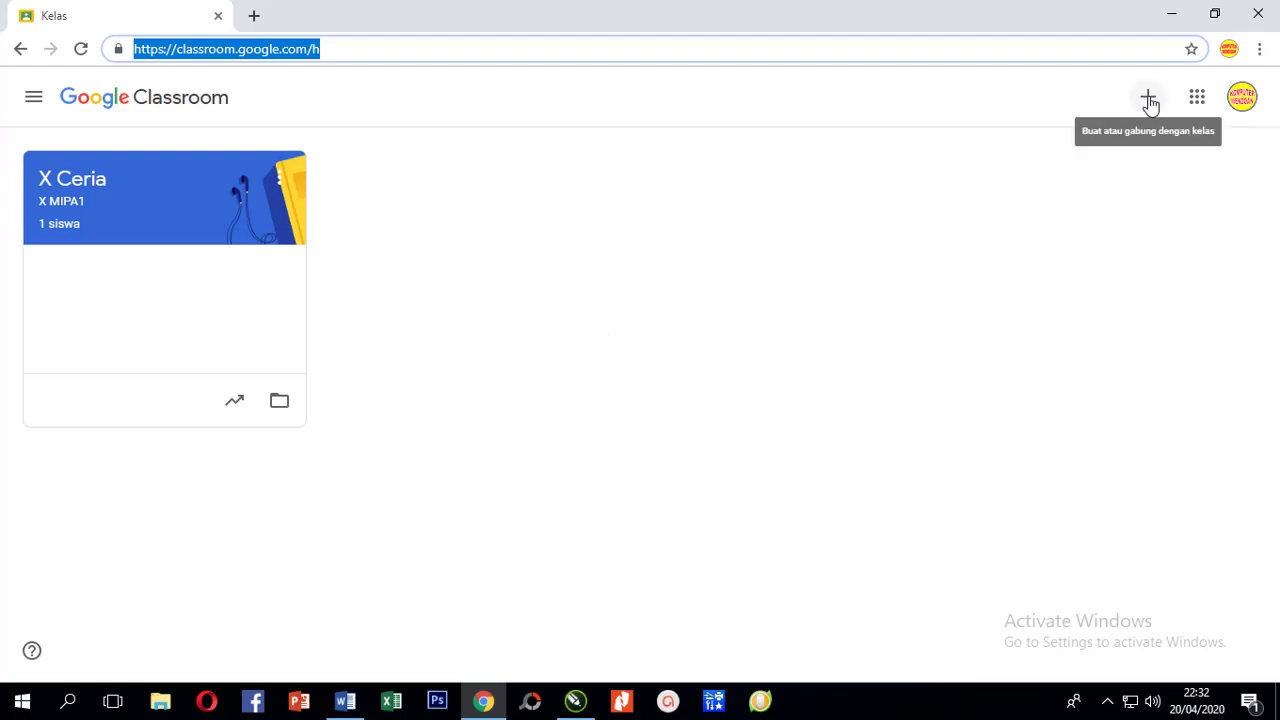
Start creating a new class and accept the notice about not using Classroom at a school with students.
{"action": "left_click", "coordinate": [971, 234]}
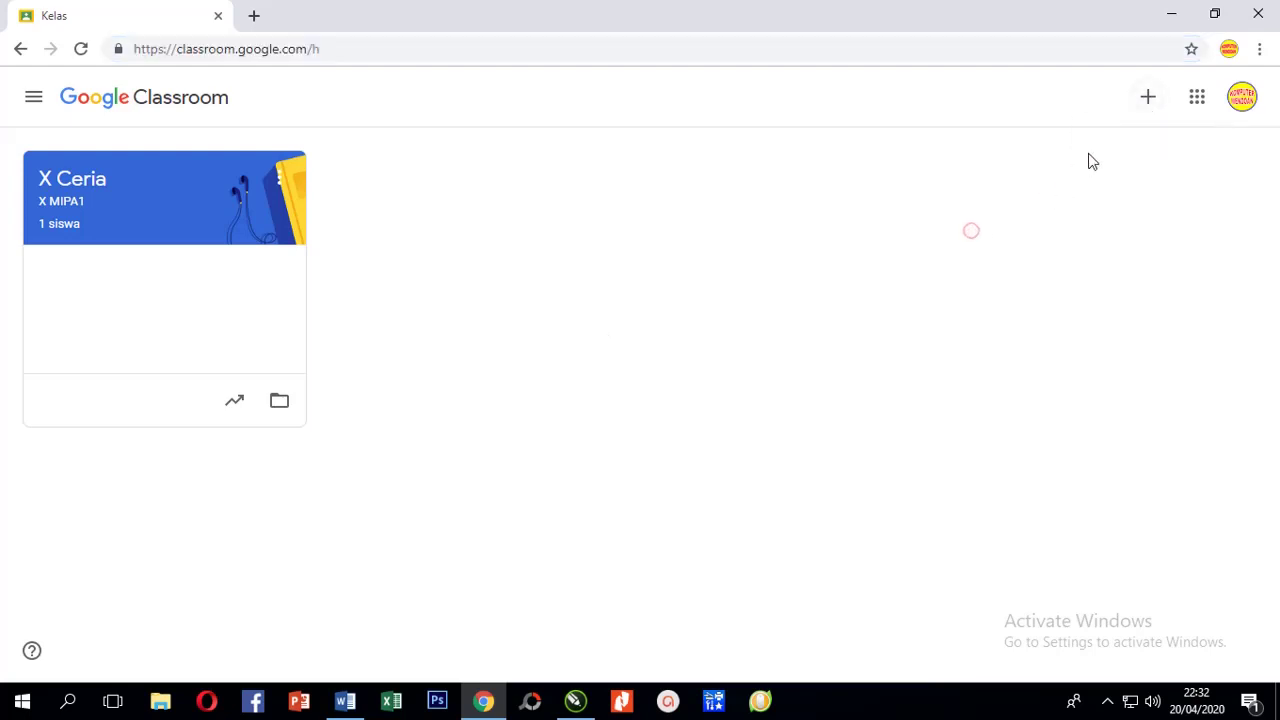
{"action": "left_click", "coordinate": [1150, 100]}
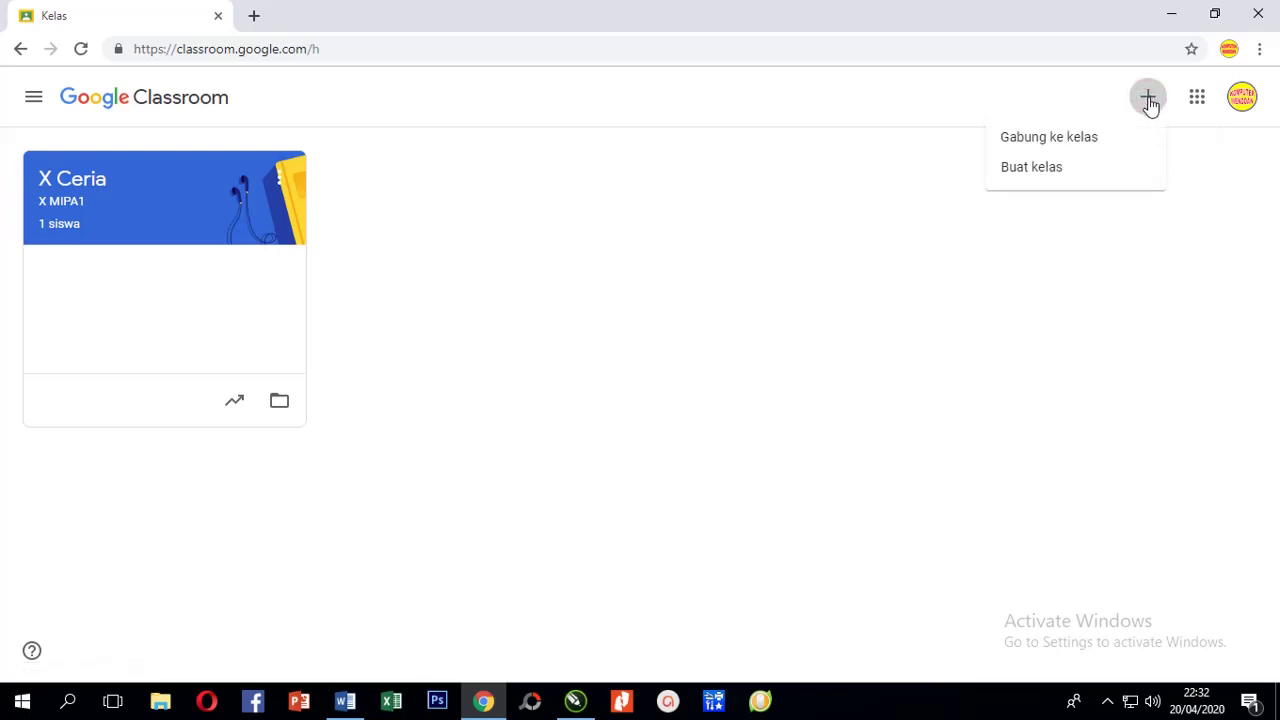
{"action": "left_click", "coordinate": [1035, 176]}
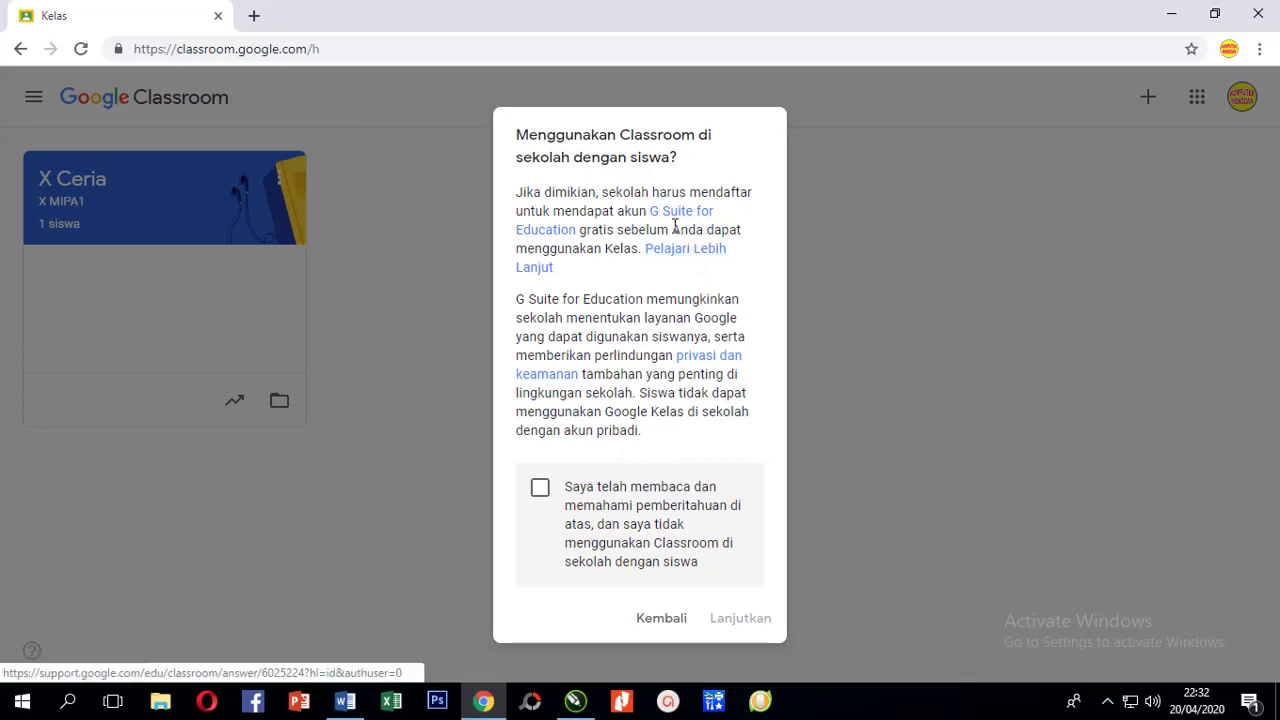
{"action": "left_click", "coordinate": [540, 490]}
{"action": "left_click", "coordinate": [740, 618]}
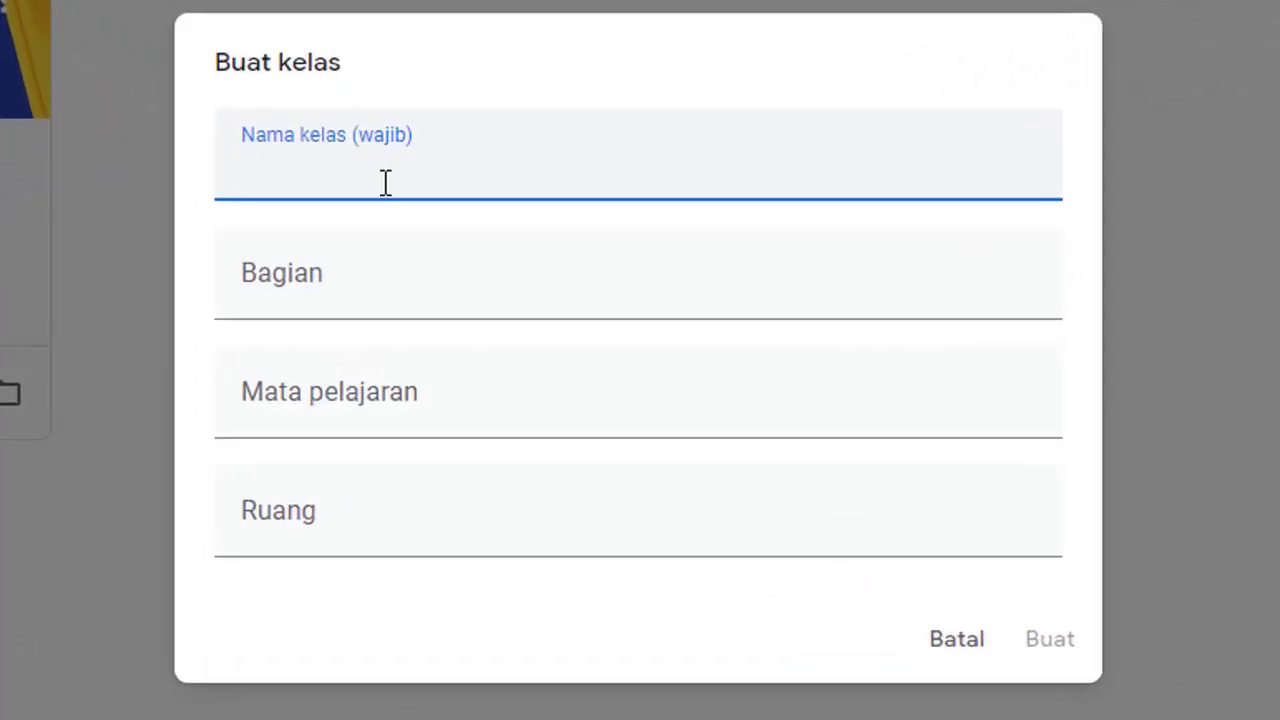
Name the new class "IX Ceria" and set its section to "Materi Teknologi Informasi dan Komunikasi".
{"action": "left_click", "coordinate": [383, 178]}
{"action": "type", "text": "IX "}
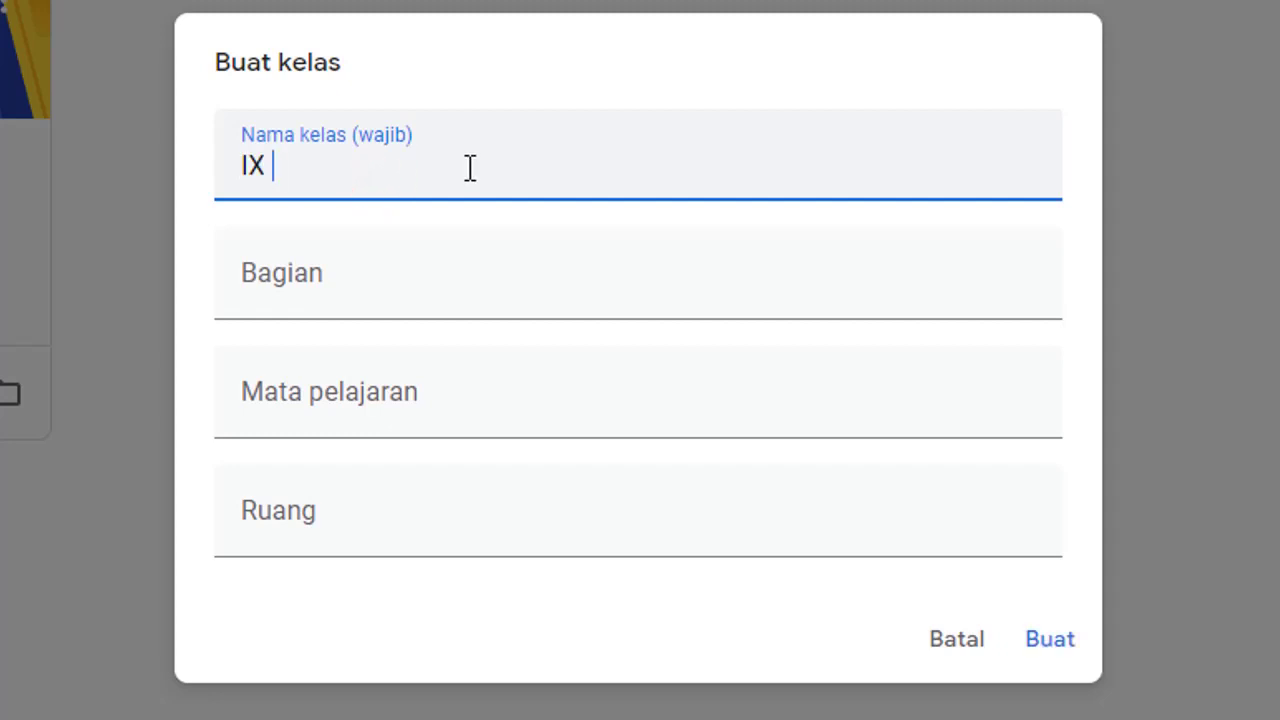
{"action": "type", "text": "Ceria"}
{"action": "left_click", "coordinate": [300, 289]}
{"action": "left_click", "coordinate": [278, 290]}
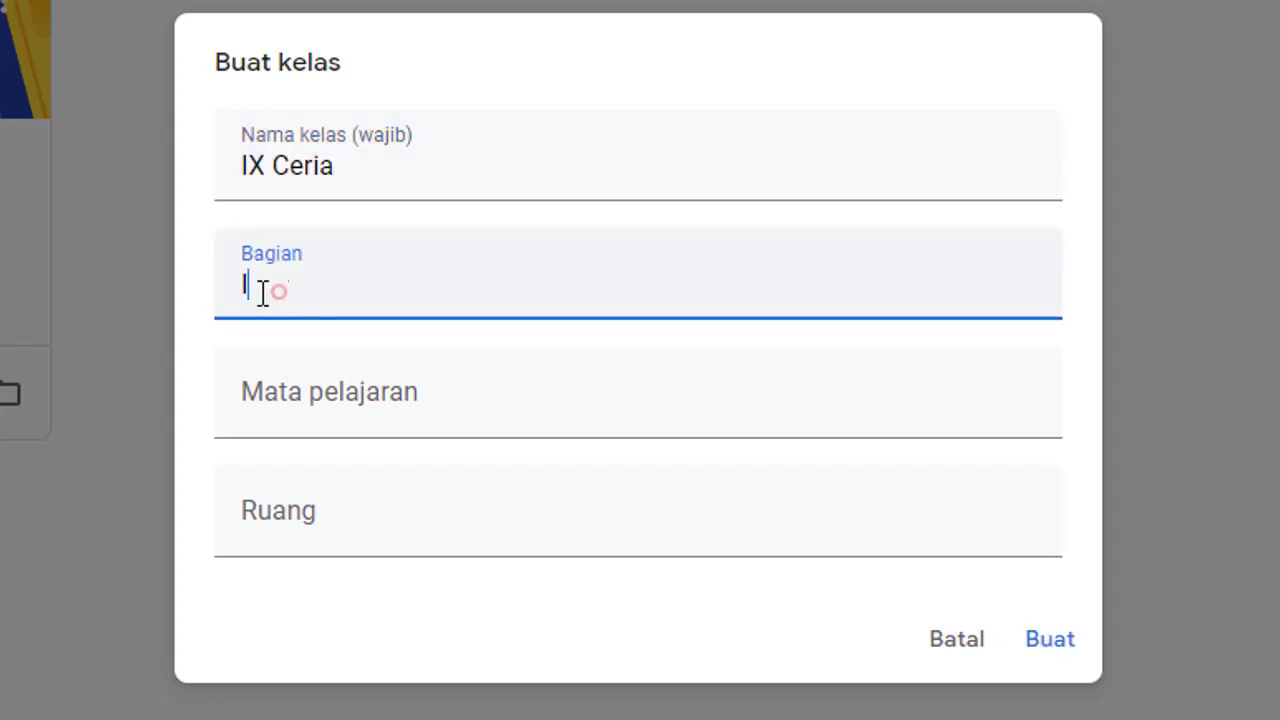
{"action": "type", "text": "Materi Teknologi Informasi dan Komunikasi"}
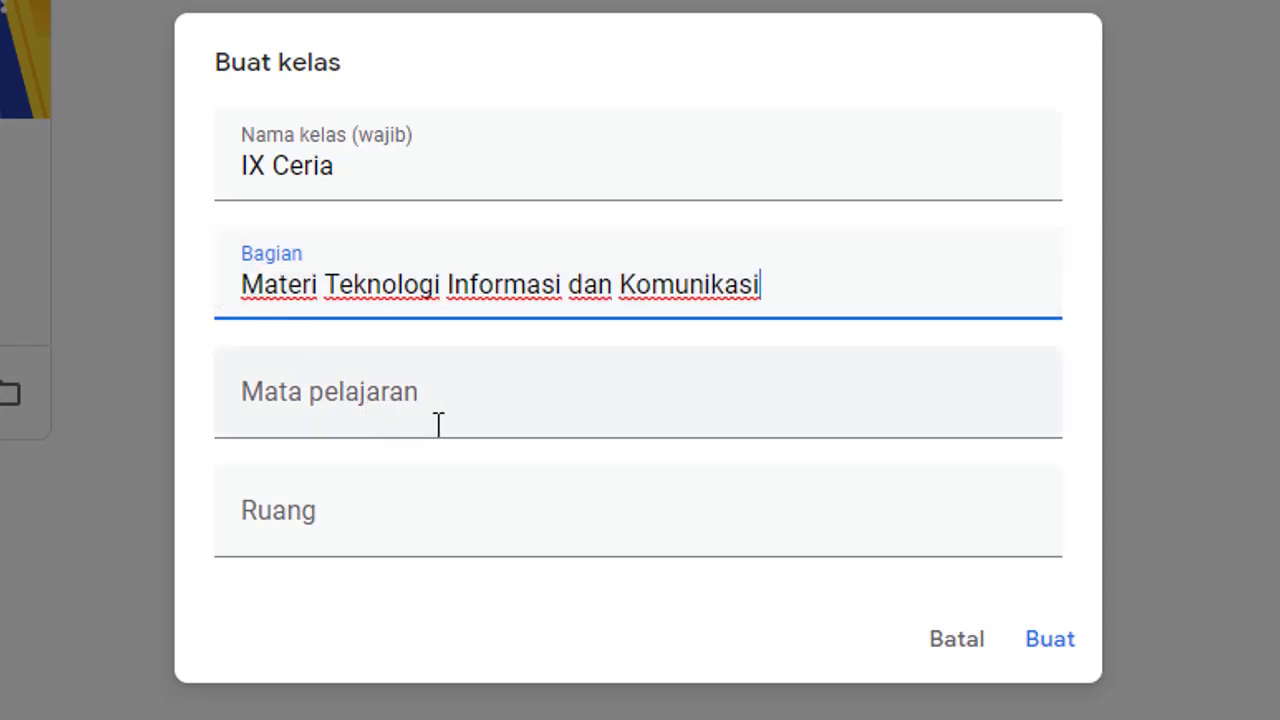
Set the subject to "TIK" and the room to "IX B", and create the class.
{"action": "left_click", "coordinate": [352, 395]}
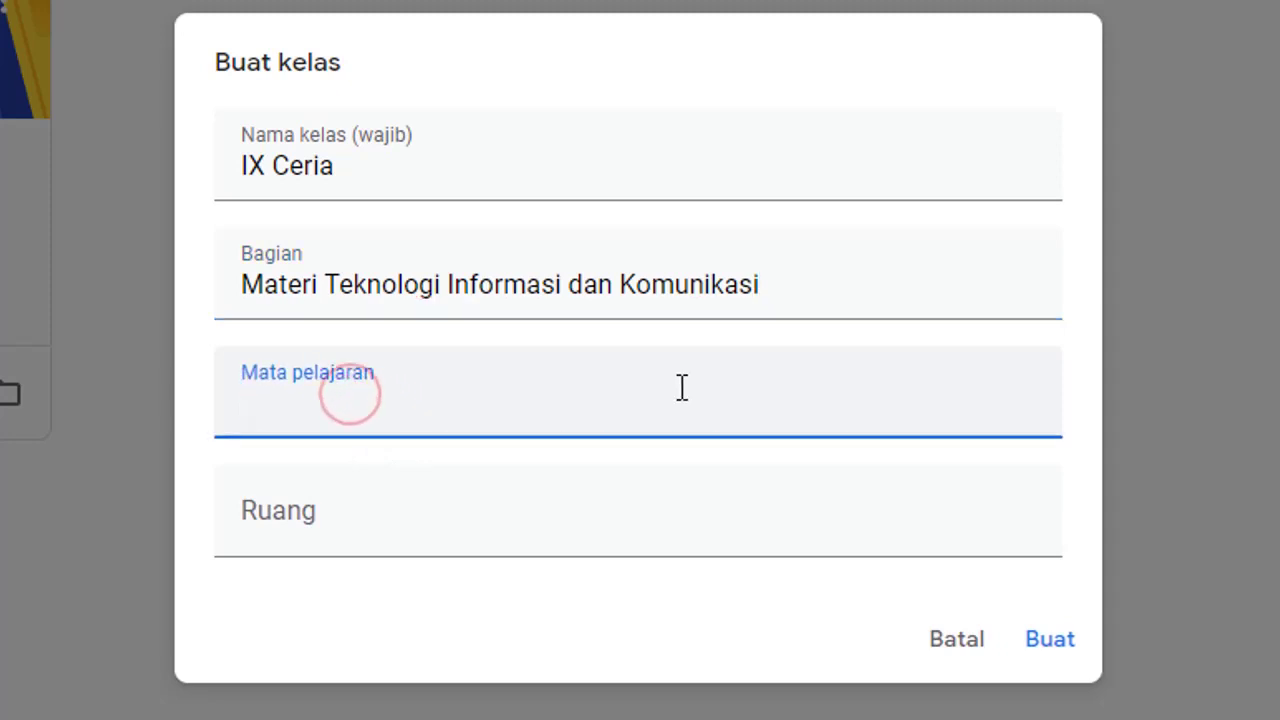
{"action": "type", "text": "TI"}
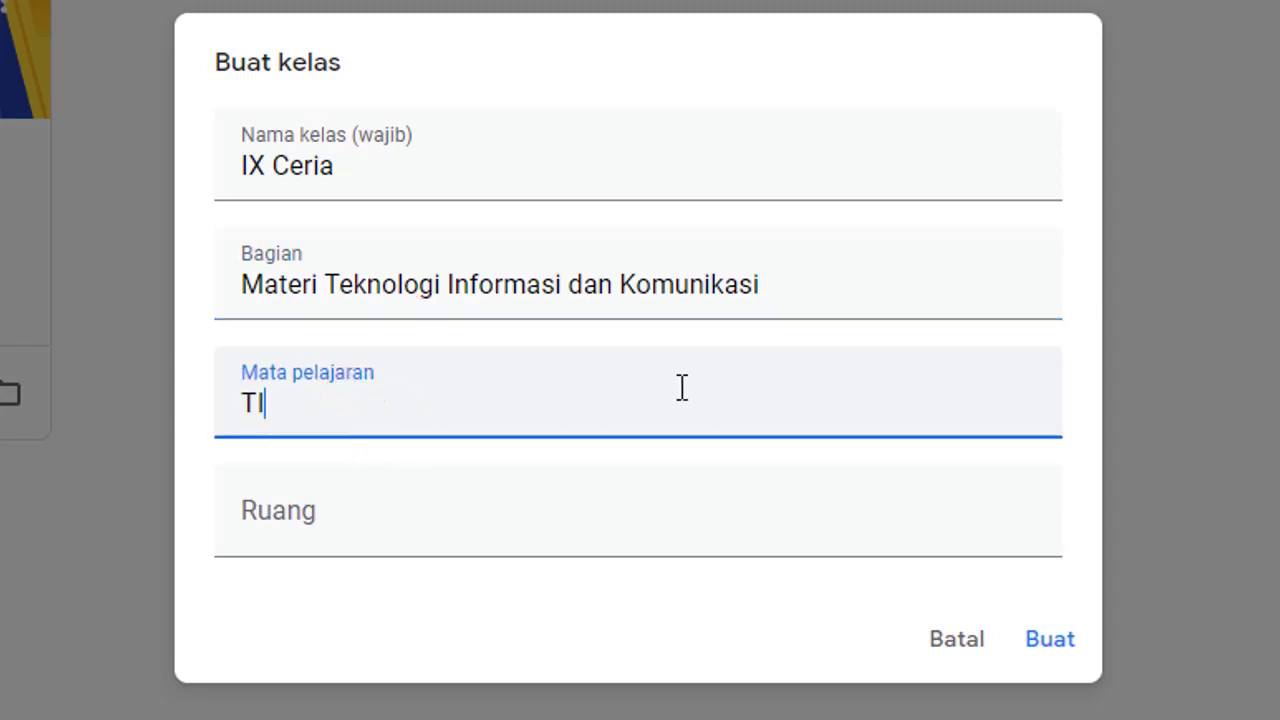
{"action": "type", "text": "K"}
{"action": "left_click", "coordinate": [481, 541]}
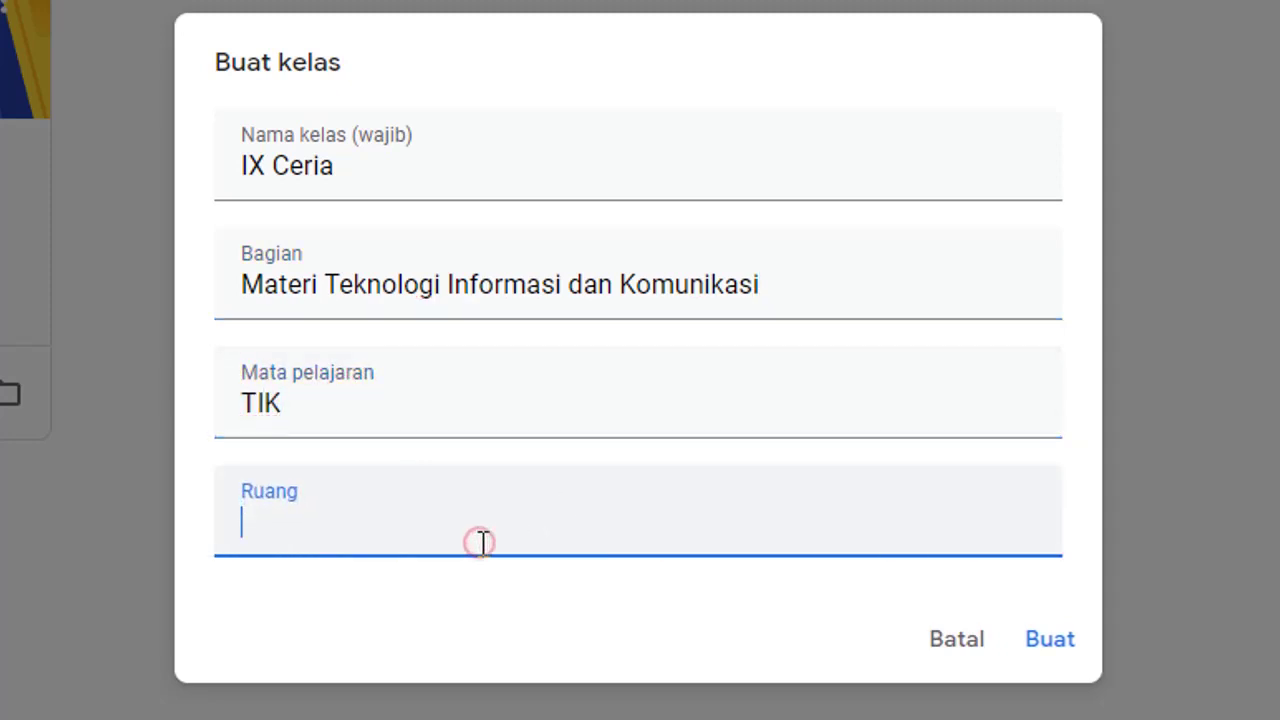
{"action": "type", "text": "IX B"}
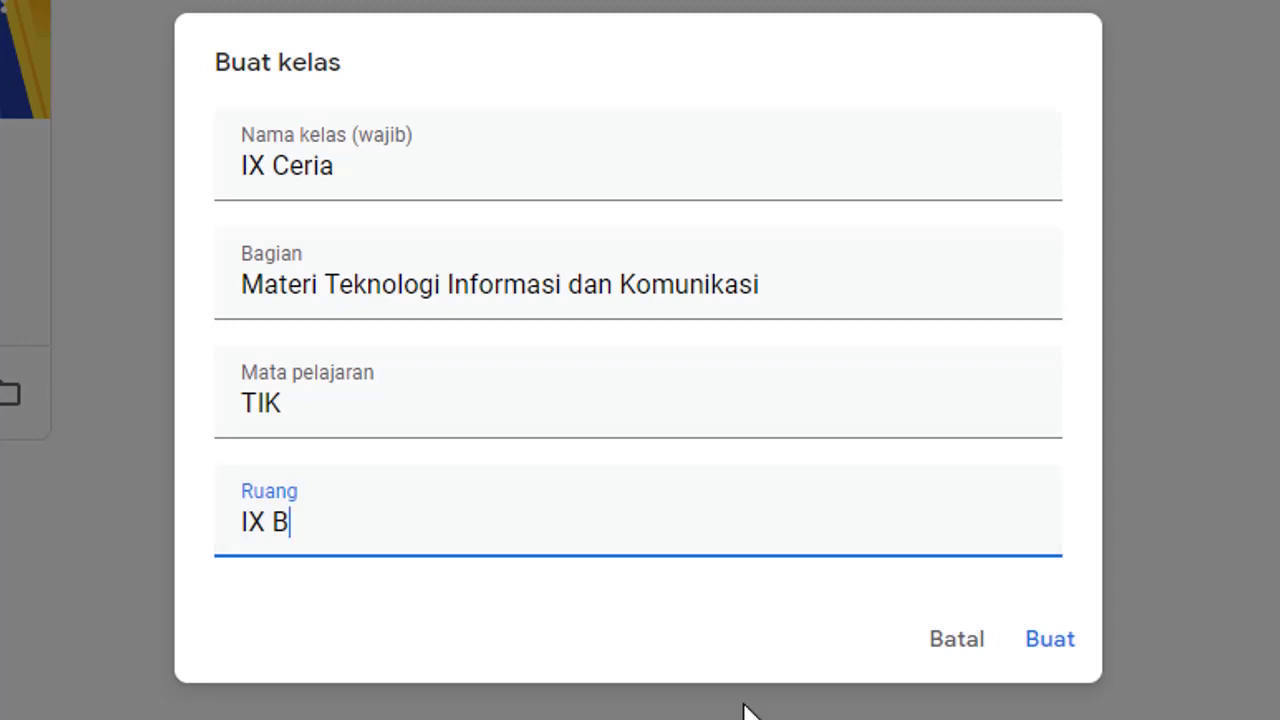
{"action": "left_click", "coordinate": [1049, 640]}
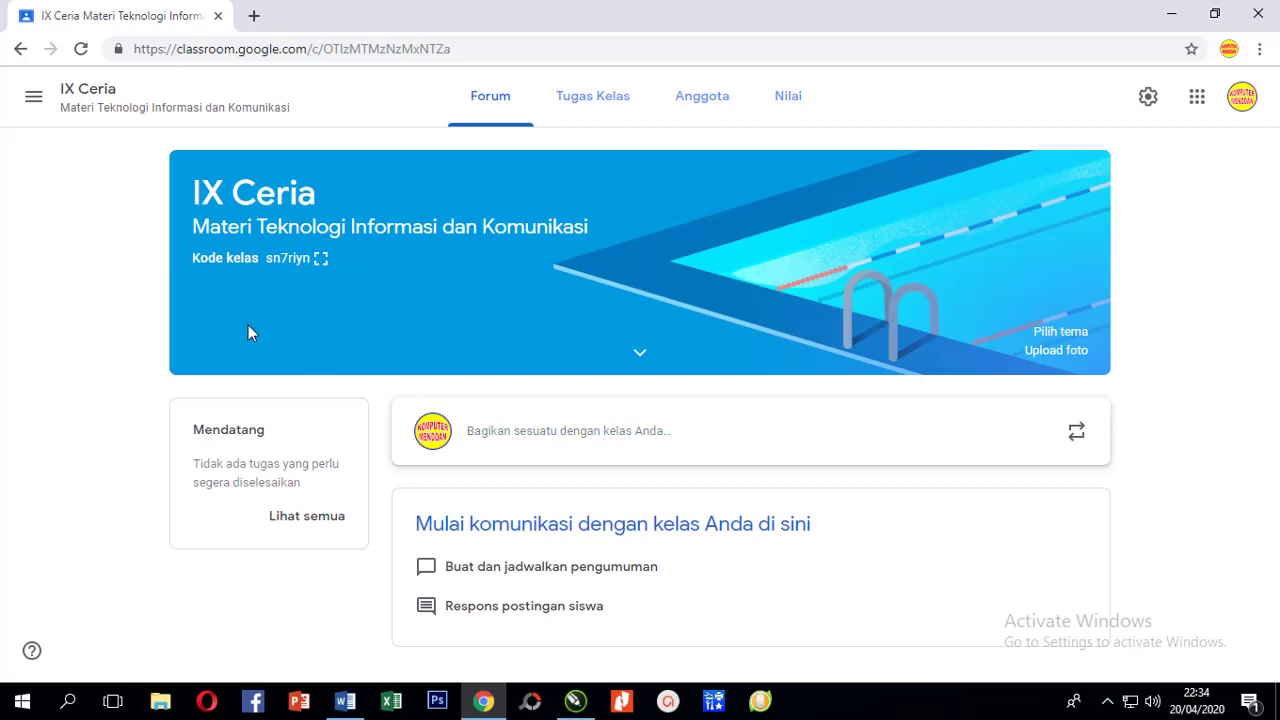
Expand the class details and change the header theme to the general gallery image with a laptop, tablet and phone.
{"action": "left_click", "coordinate": [538, 318]}
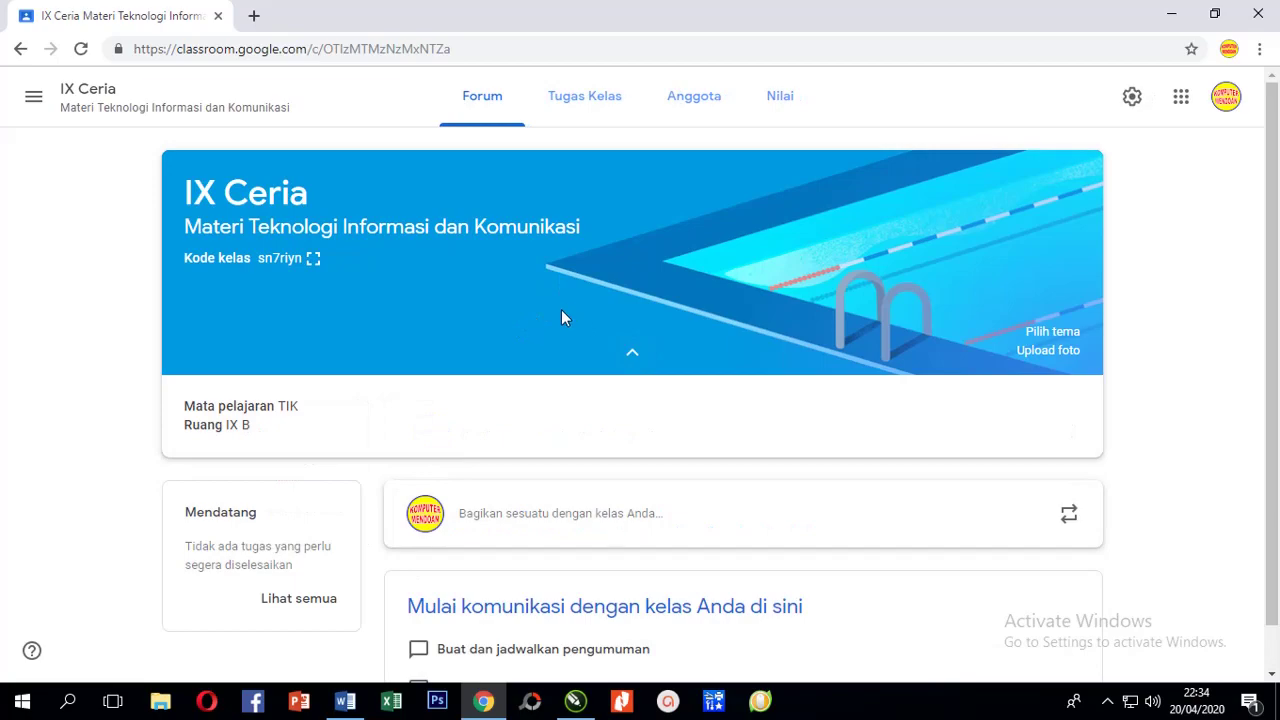
{"action": "right_click", "coordinate": [438, 313]}
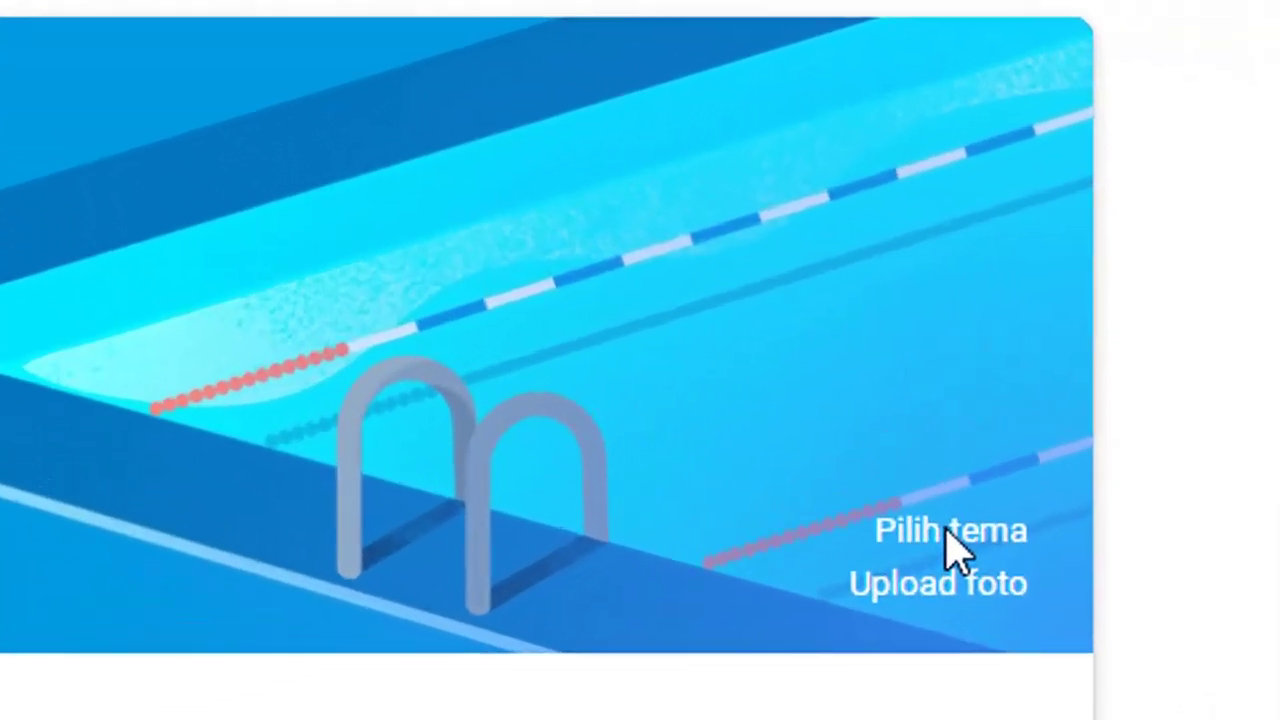
{"action": "left_click", "coordinate": [1024, 383]}
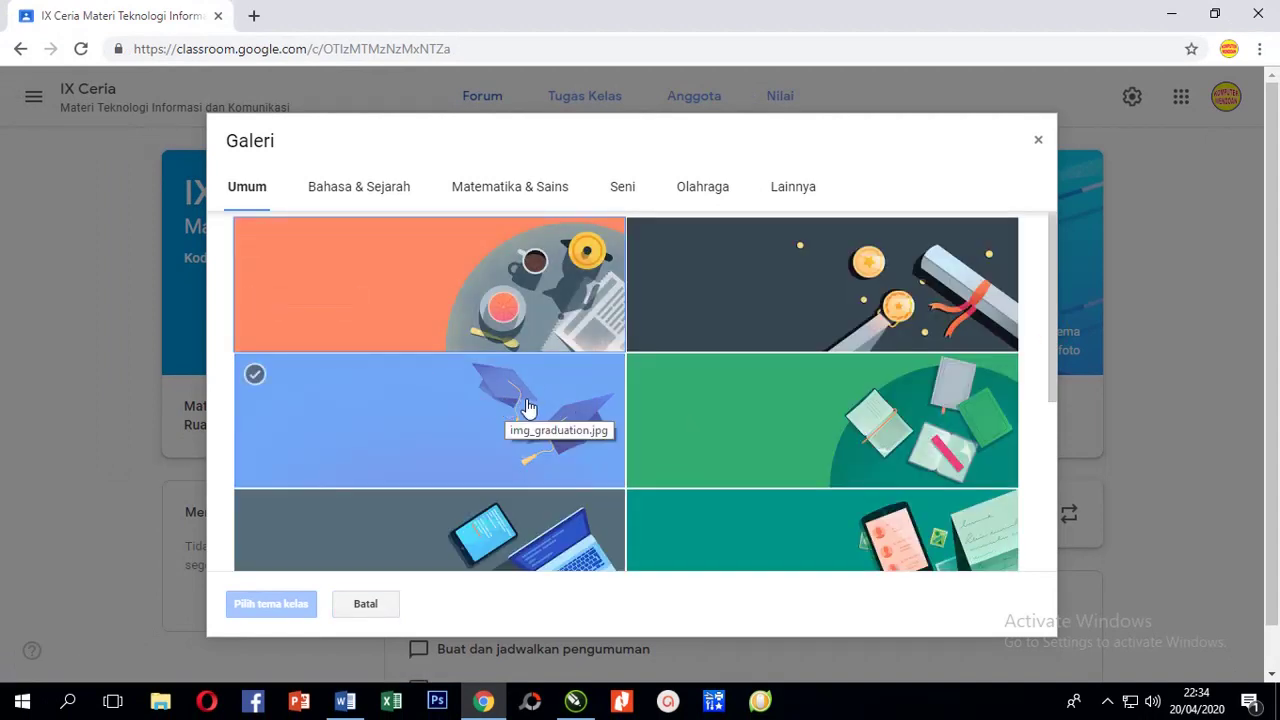
{"action": "left_click", "coordinate": [760, 446]}
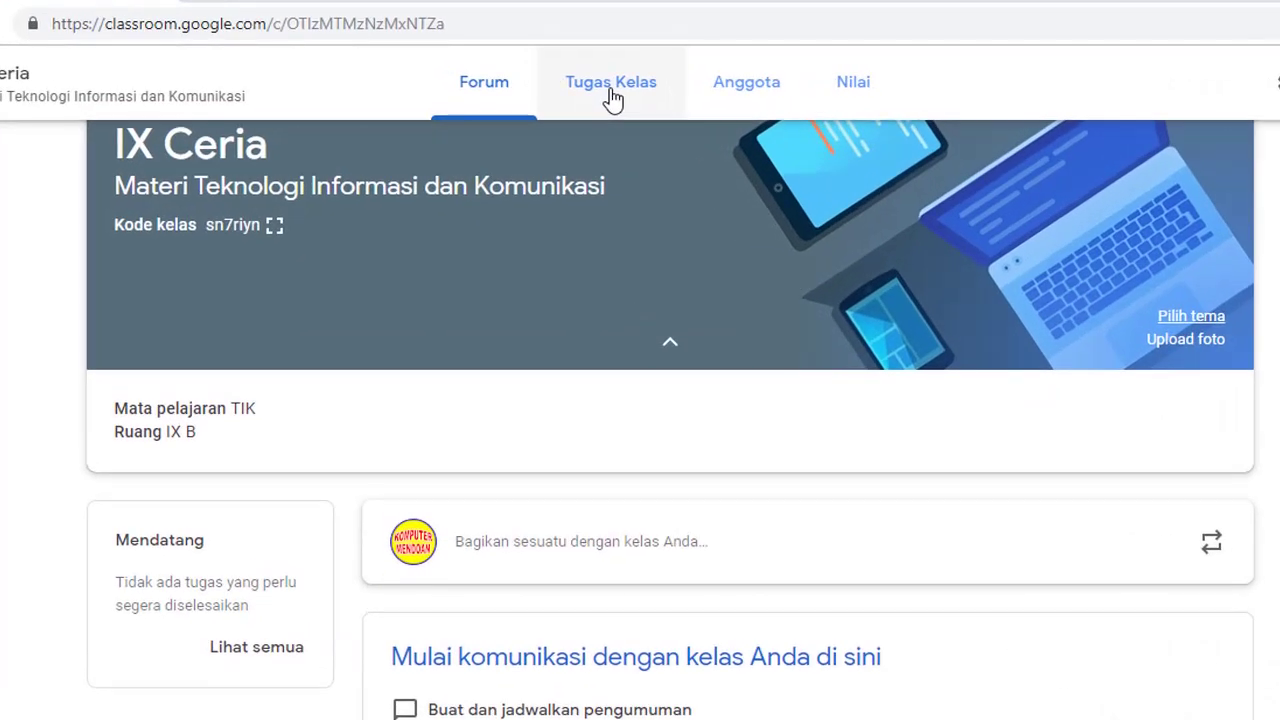
Add a topic named "Materi Pembelajaran" to the classwork of IX Ceria.
{"action": "left_click", "coordinate": [612, 96]}
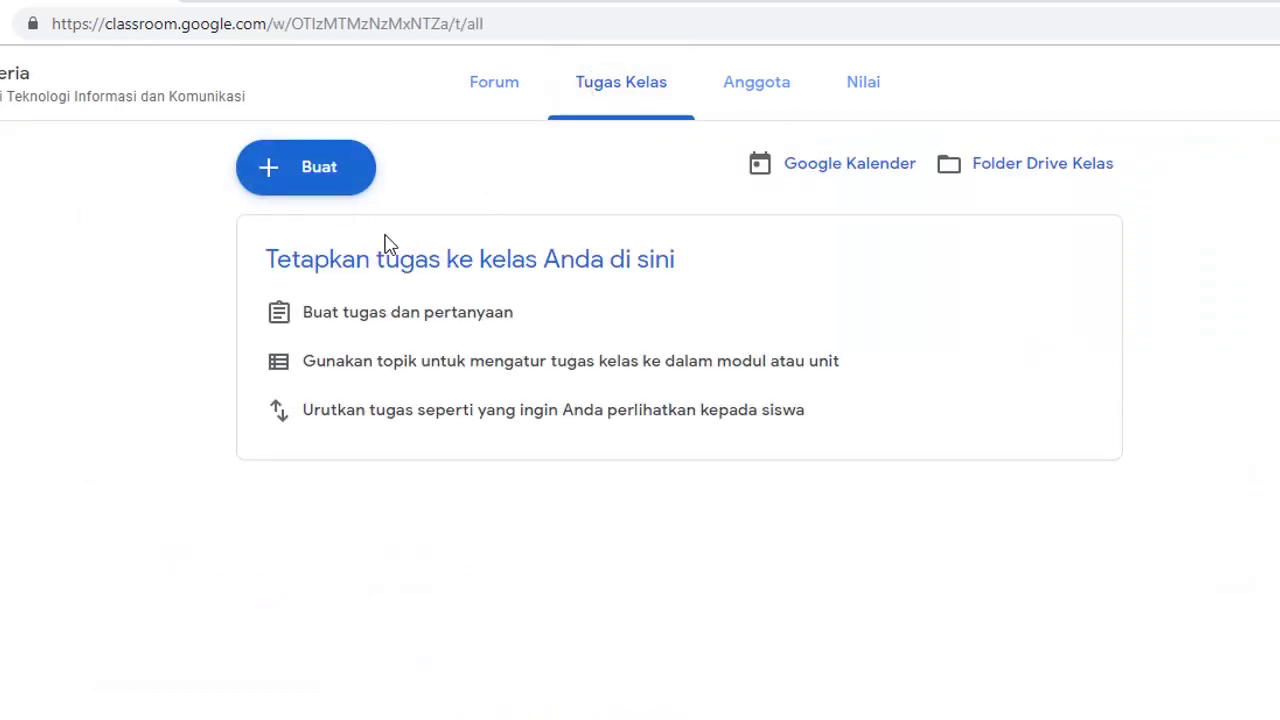
{"action": "left_click", "coordinate": [320, 170]}
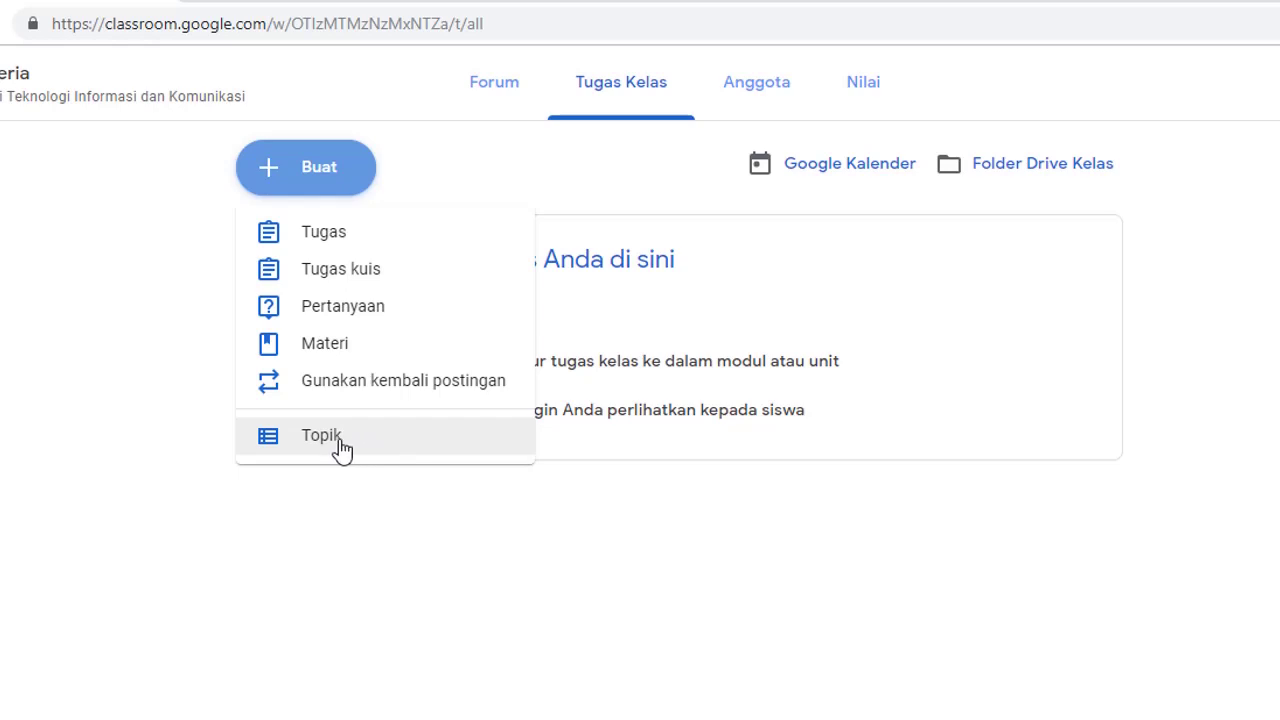
{"action": "left_click", "coordinate": [310, 444]}
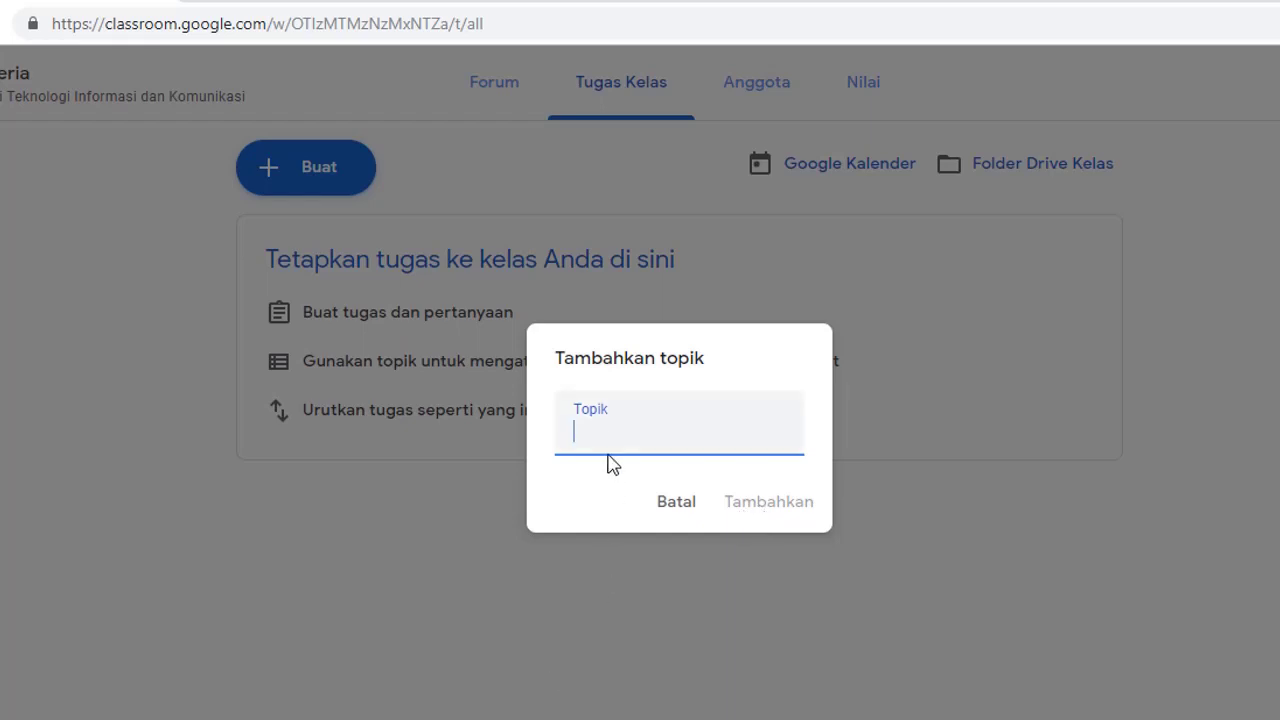
{"action": "type", "text": "Ma"}
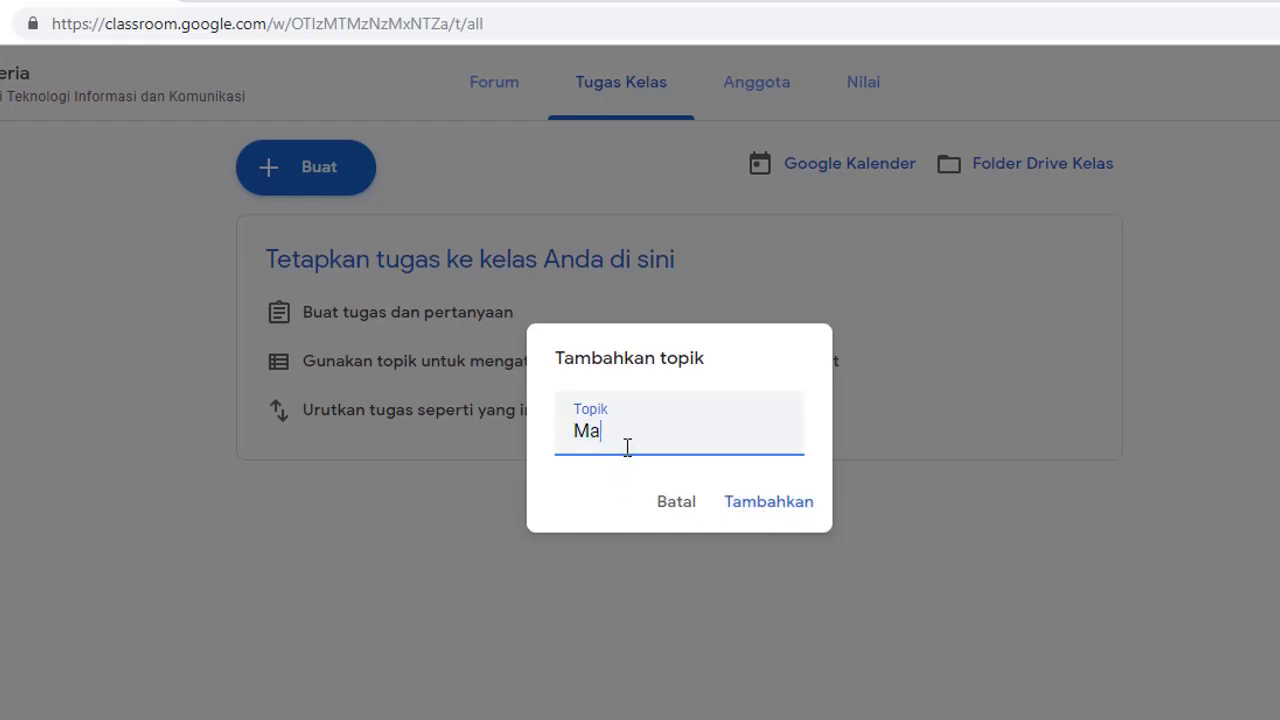
{"action": "type", "text": "teri Pembelajarqan"}
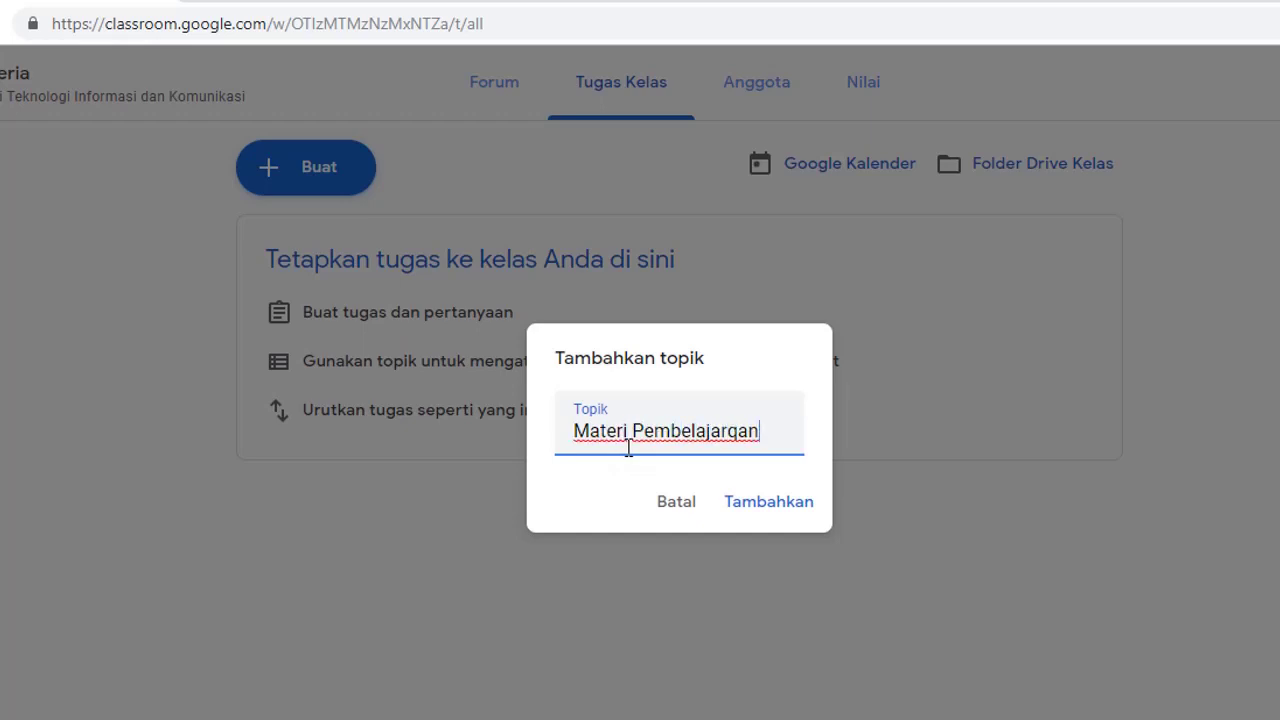
{"action": "key", "text": "BackSpace"}
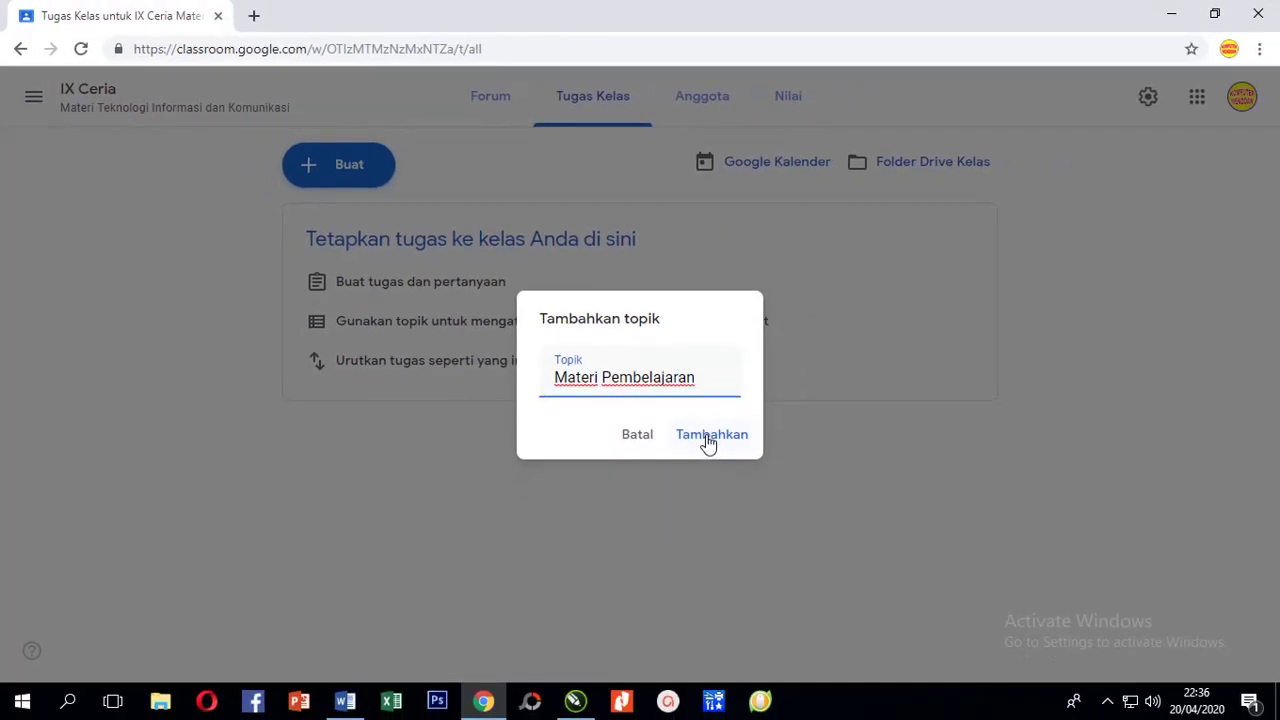
{"action": "left_click", "coordinate": [709, 440]}
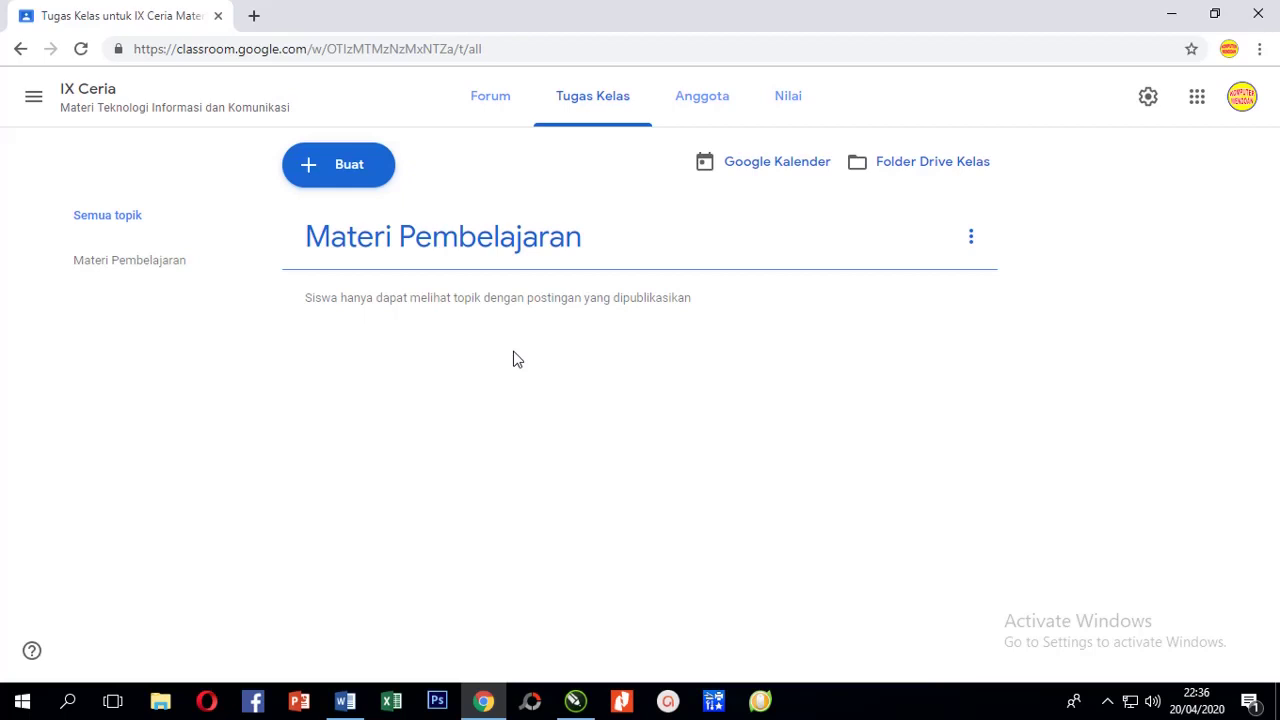
Add a second classwork topic named "Slide Pembelajaran".
{"action": "left_click", "coordinate": [348, 176]}
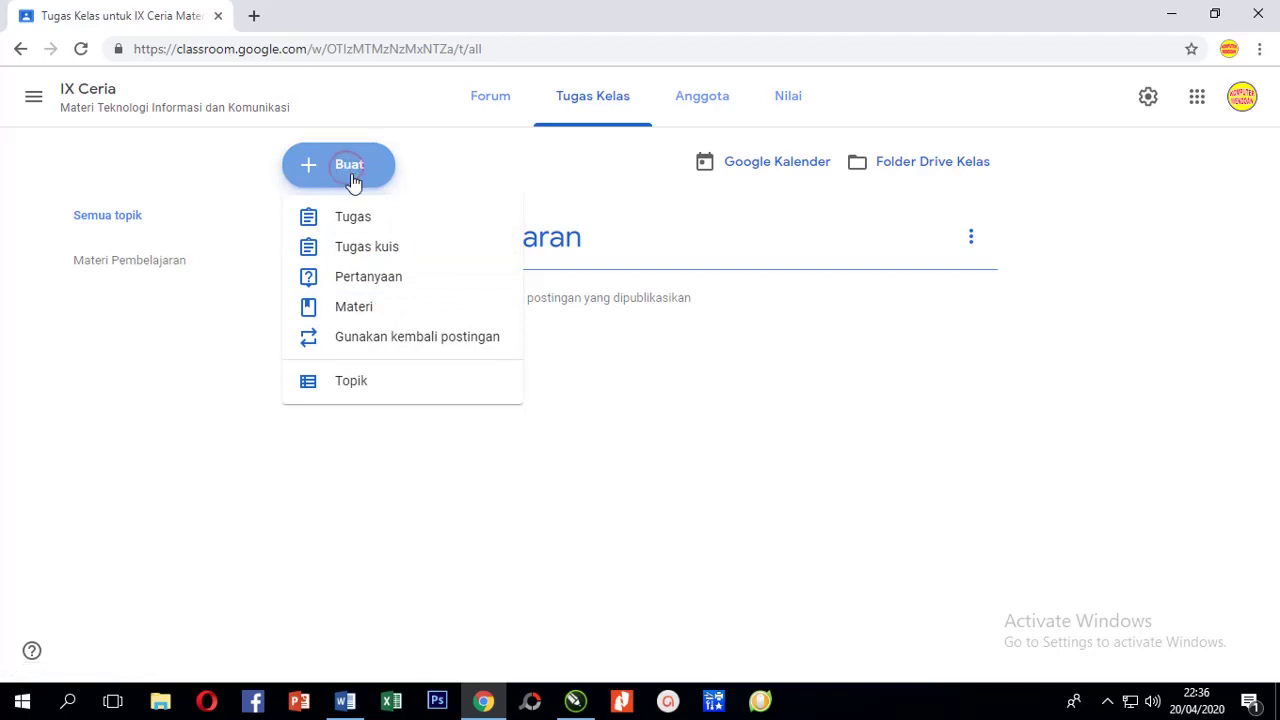
{"action": "left_click", "coordinate": [353, 385]}
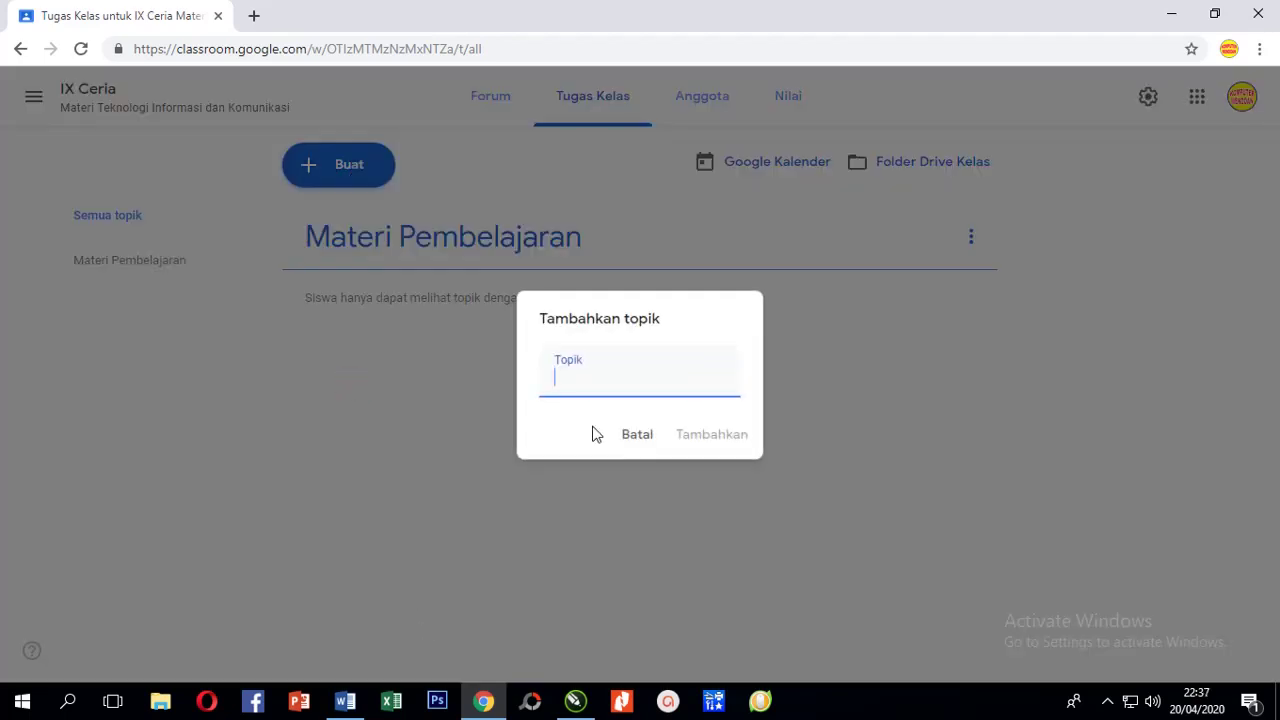
{"action": "type", "text": "S"}
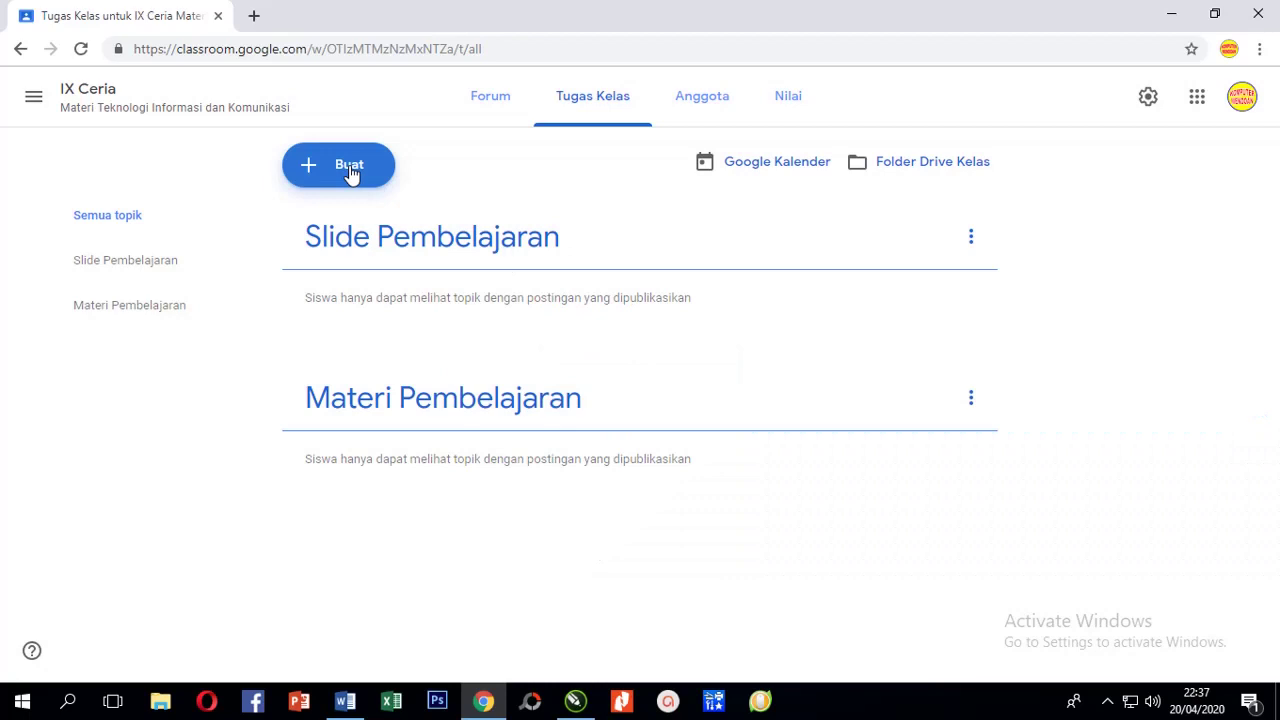
Add a third classwork topic named "Video Pembelajaran".
{"action": "left_click", "coordinate": [350, 168]}
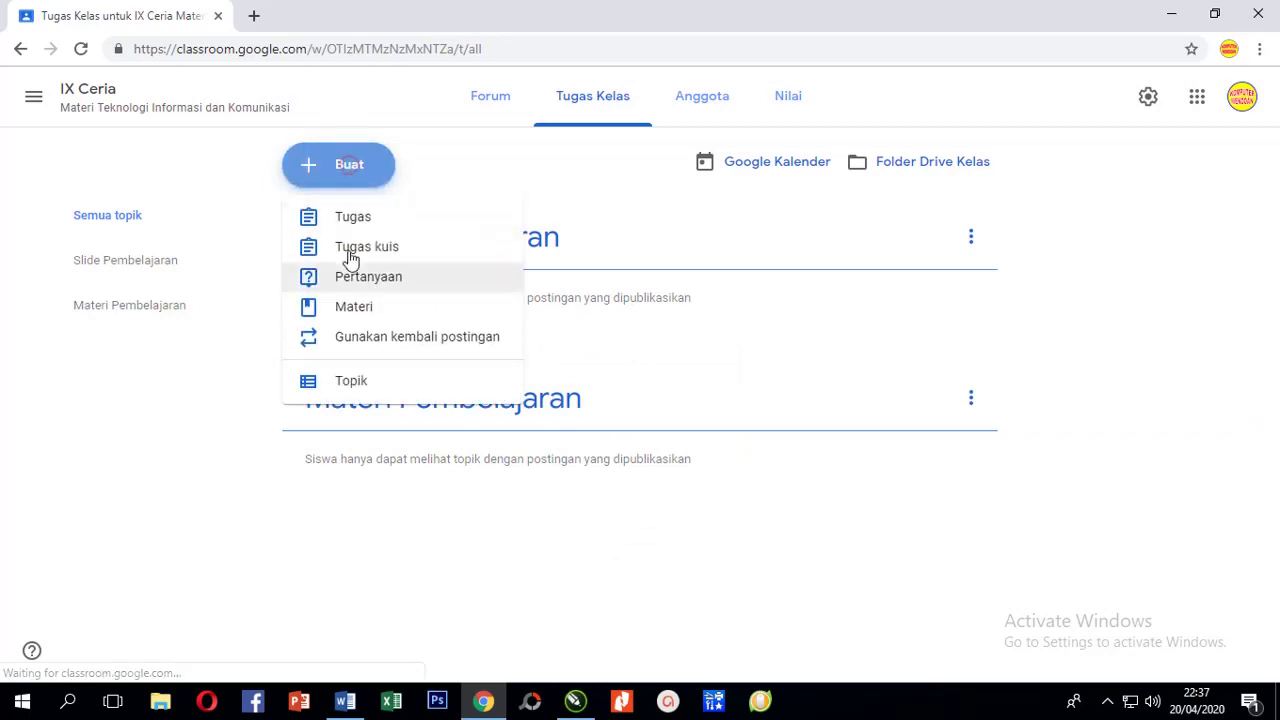
{"action": "left_click", "coordinate": [352, 377]}
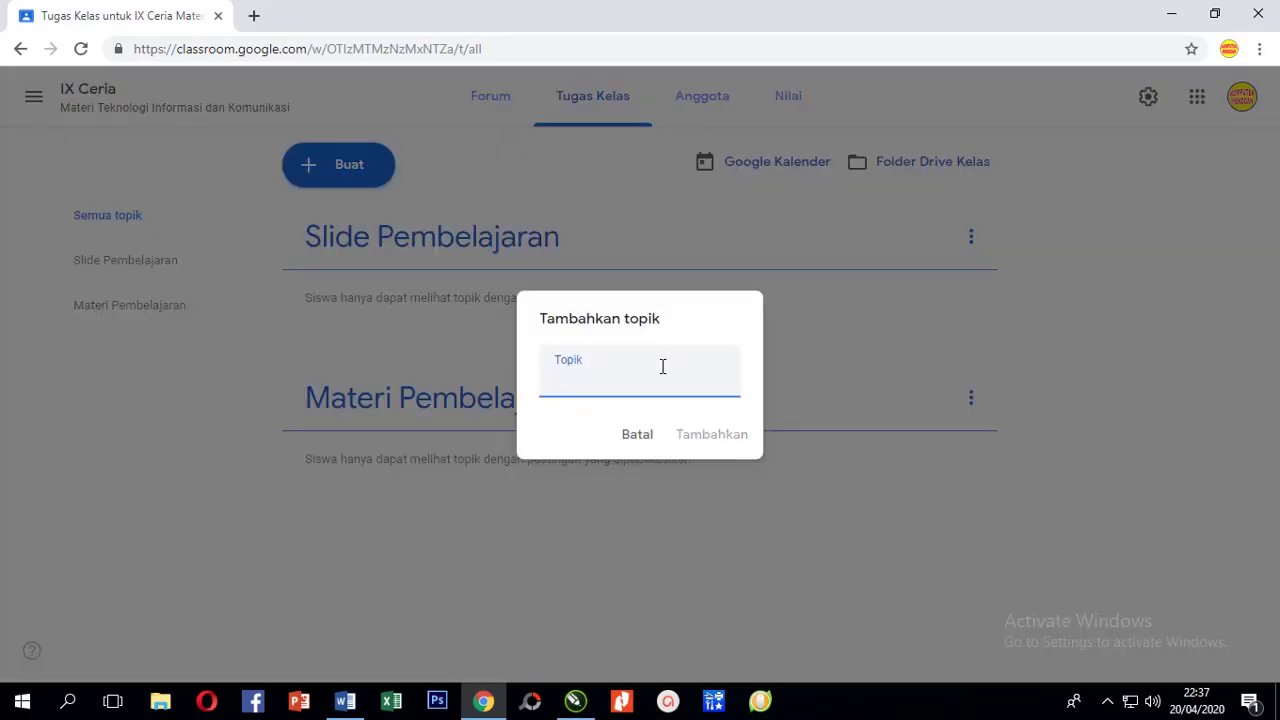
{"action": "type", "text": "Vi"}
{"action": "left_click", "coordinate": [700, 434]}
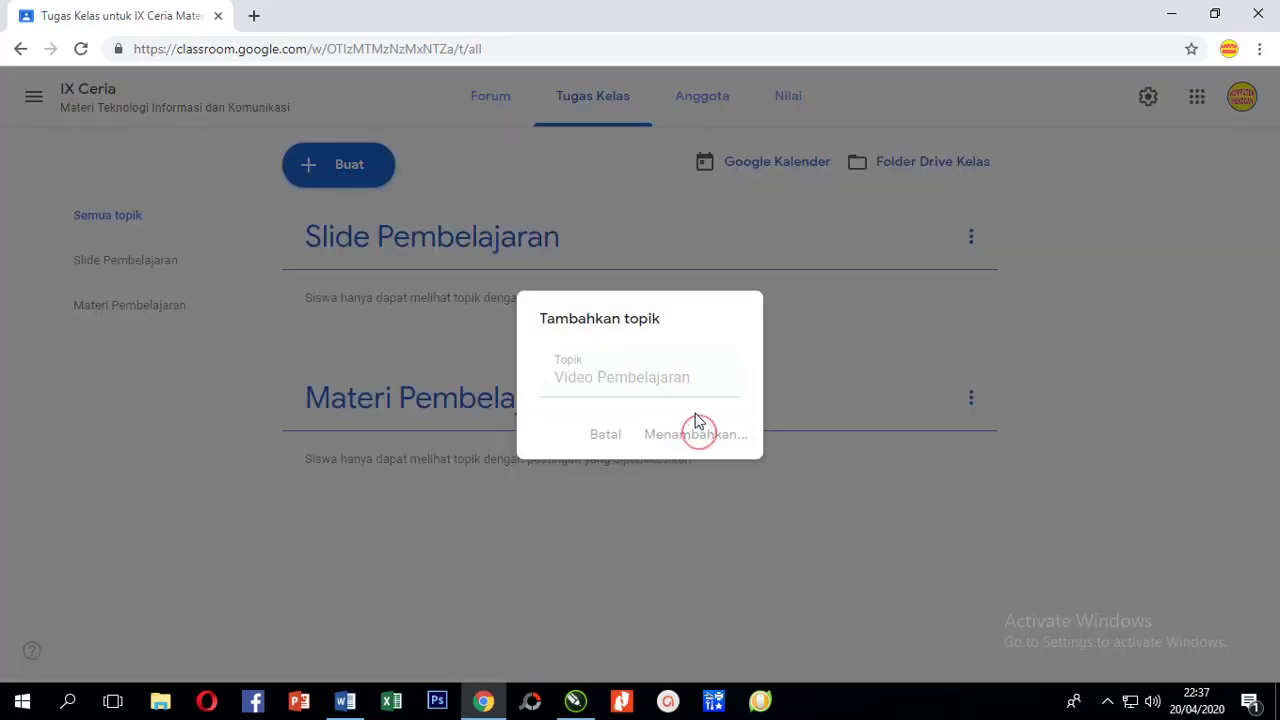
Add a fourth classwork topic named "Quis / Pertanayaan".
{"action": "left_click", "coordinate": [340, 170]}
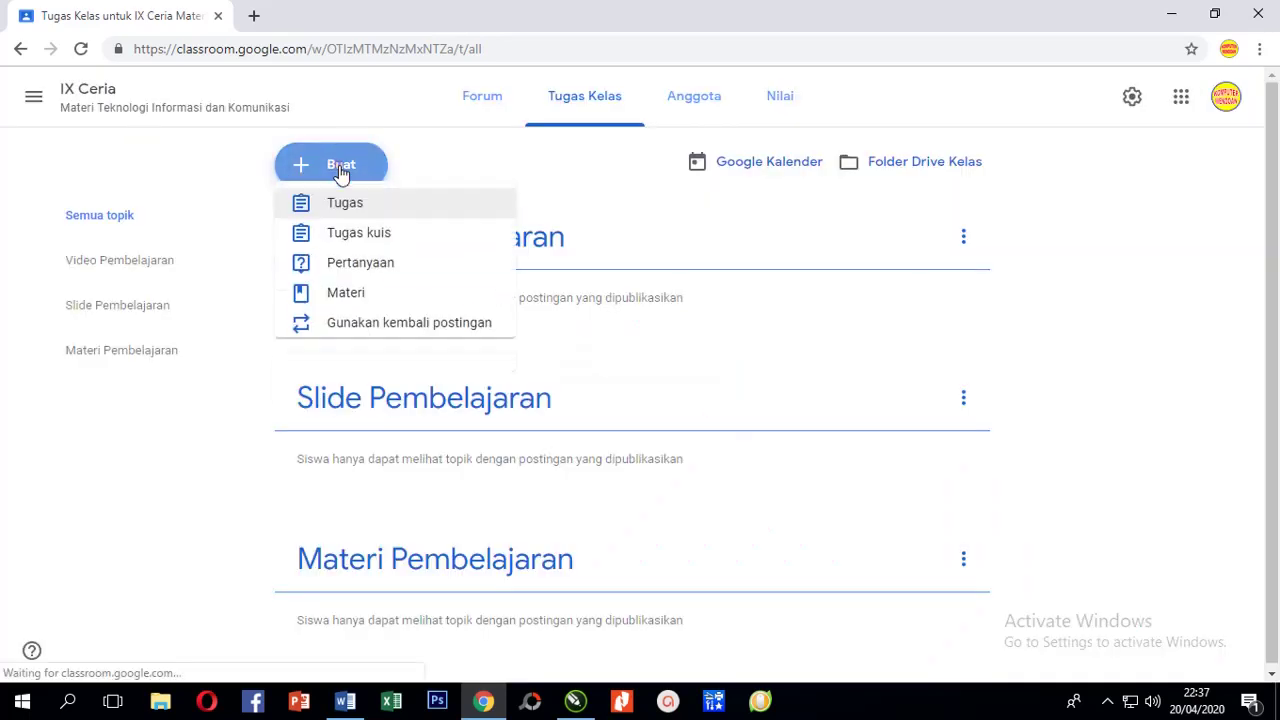
{"action": "left_click", "coordinate": [345, 378]}
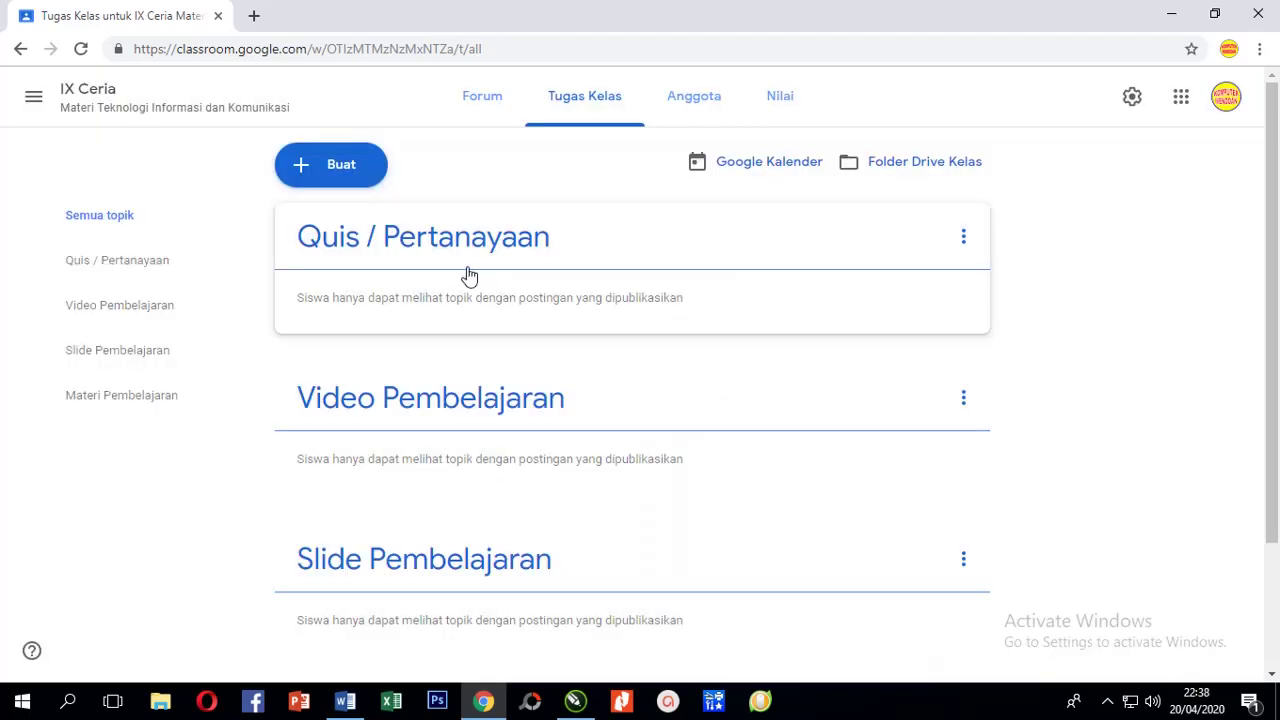
{"action": "scroll", "coordinate": [460, 443], "scroll_direction": "down", "scroll_amount": 2}
{"action": "scroll", "coordinate": [460, 449], "scroll_direction": "up", "scroll_amount": 2}
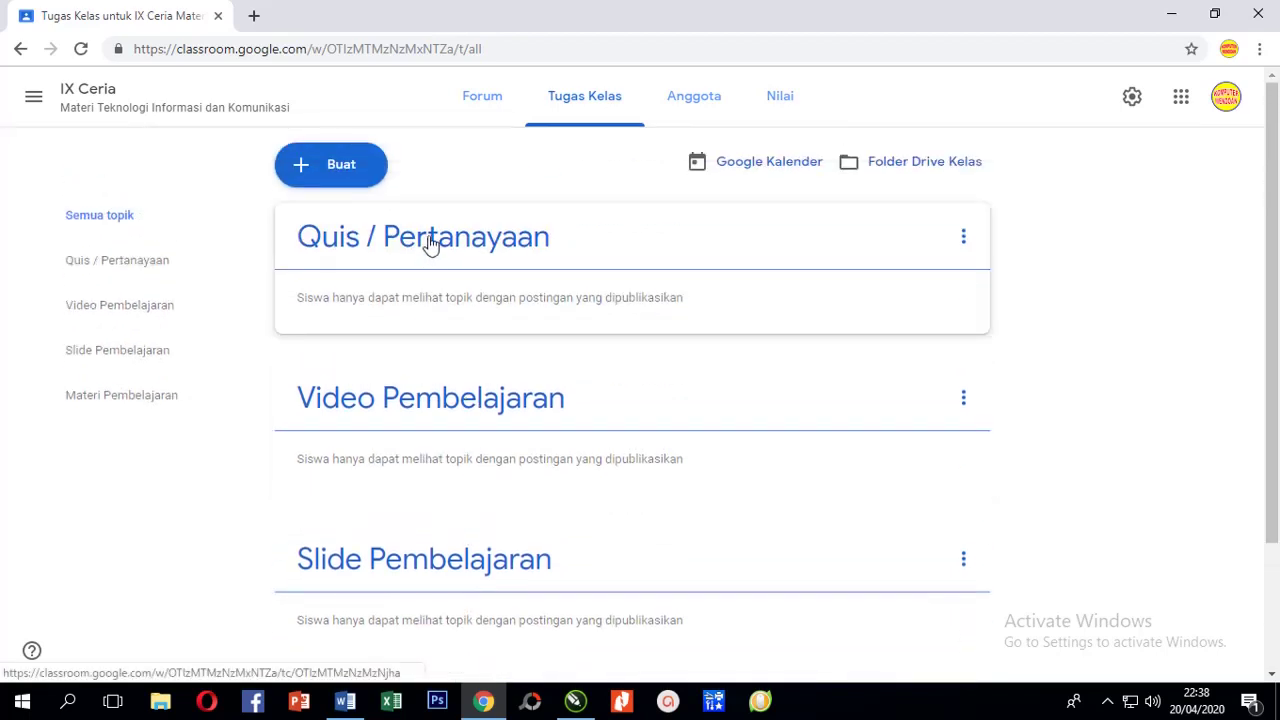
Move the Materi Pembelajaran topic to the top of the classwork topic order.
{"action": "scroll", "coordinate": [445, 330], "scroll_direction": "down", "scroll_amount": 2}
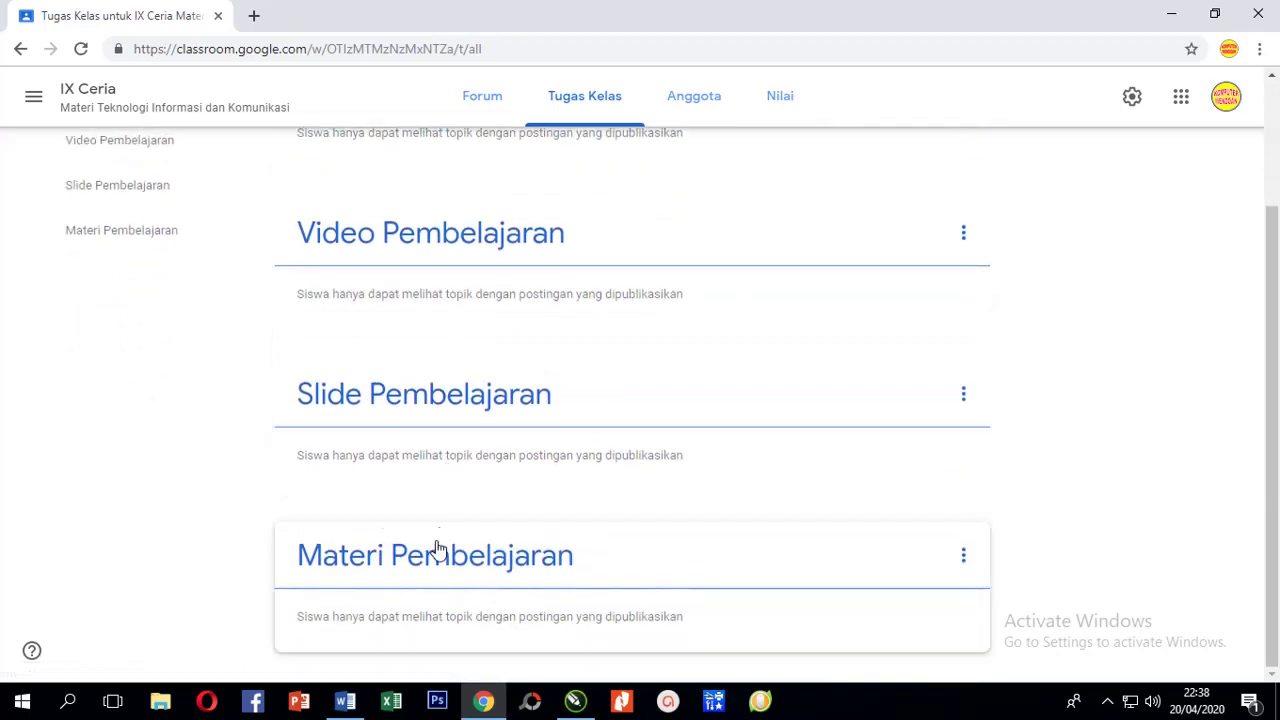
{"action": "left_click_drag", "start_coordinate": [433, 566], "coordinate": [437, 237]}
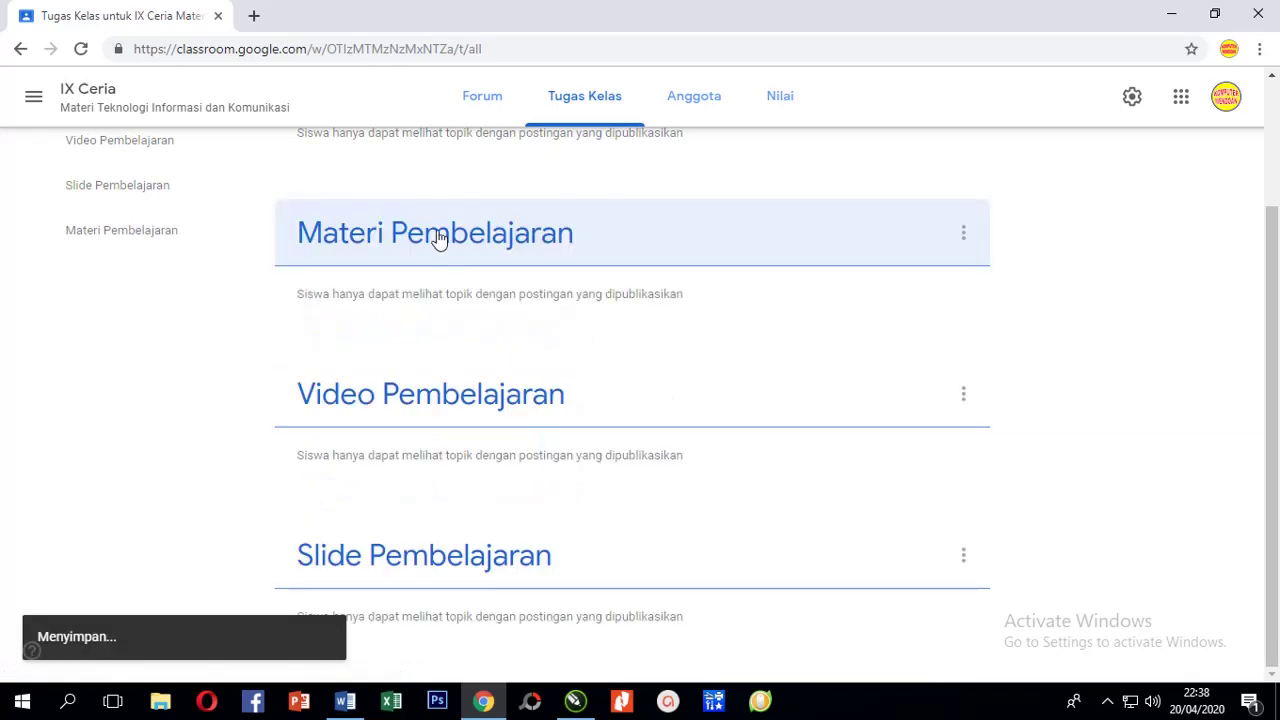
{"action": "scroll", "coordinate": [443, 257], "scroll_direction": "up", "scroll_amount": 2}
{"action": "left_click_drag", "start_coordinate": [429, 457], "coordinate": [429, 263]}
Reorder the remaining topics so Video Pembelajaran and Slide Pembelajaran both come before Quis / Pertanayaan.
{"action": "scroll", "coordinate": [435, 322], "scroll_direction": "down", "scroll_amount": 2}
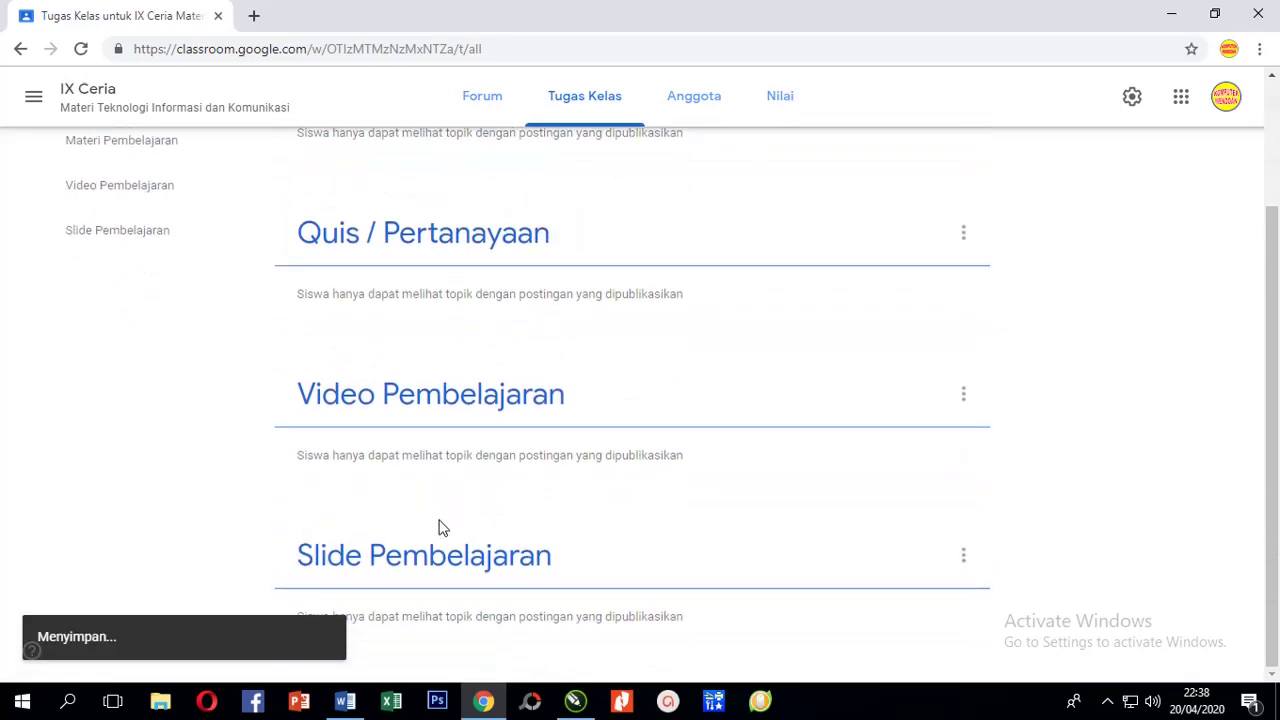
{"action": "scroll", "coordinate": [437, 526], "scroll_direction": "up", "scroll_amount": 2}
{"action": "scroll", "coordinate": [417, 563], "scroll_direction": "down", "scroll_amount": 1}
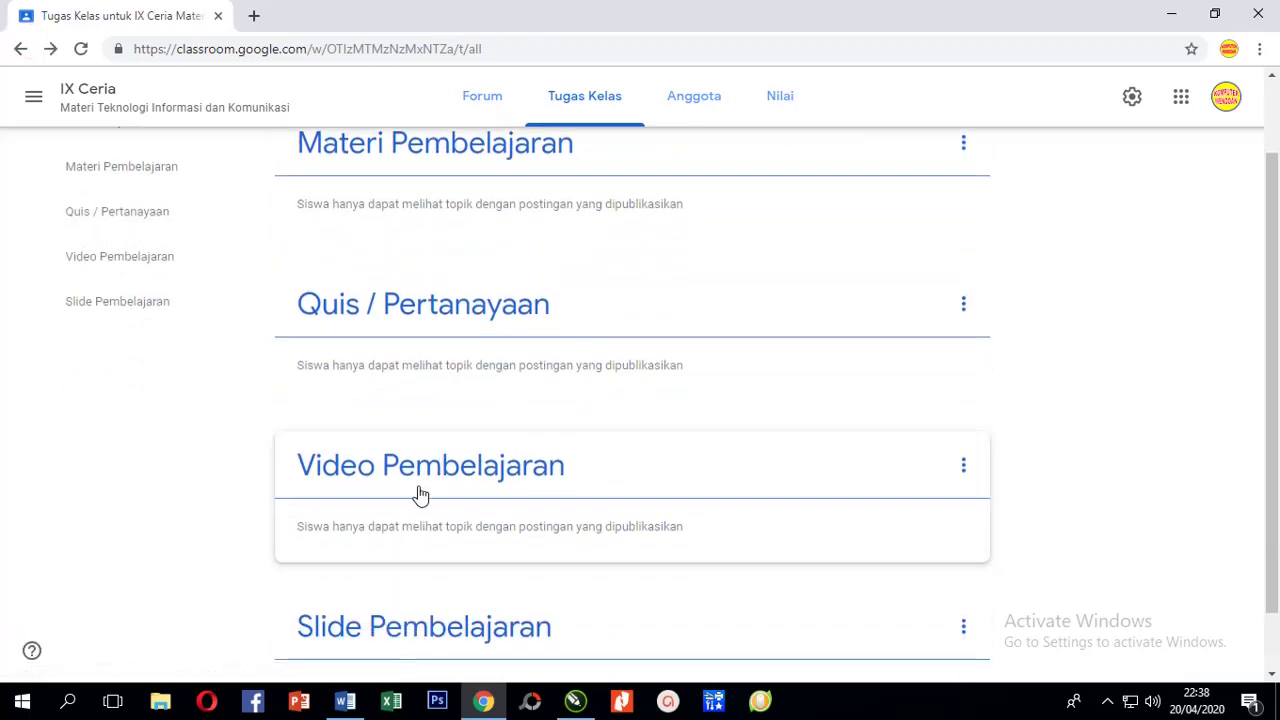
{"action": "scroll", "coordinate": [419, 492], "scroll_direction": "up", "scroll_amount": 1}
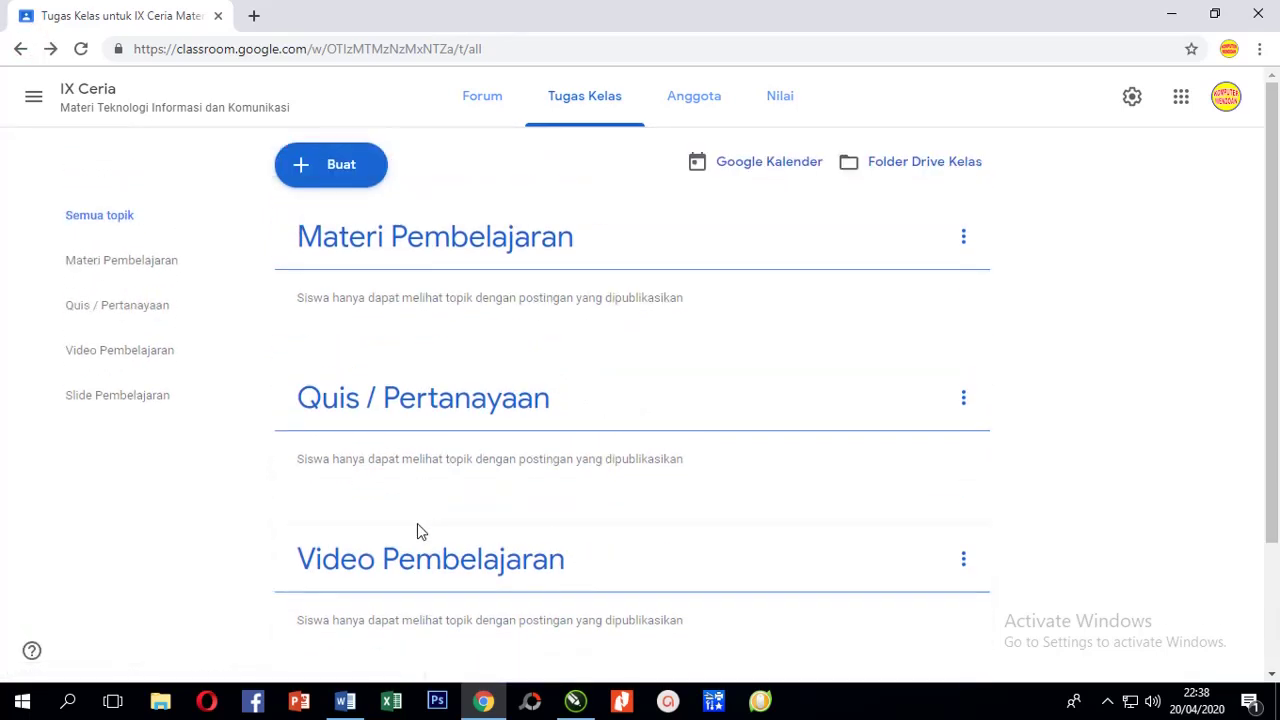
{"action": "left_click_drag", "start_coordinate": [409, 565], "coordinate": [413, 422]}
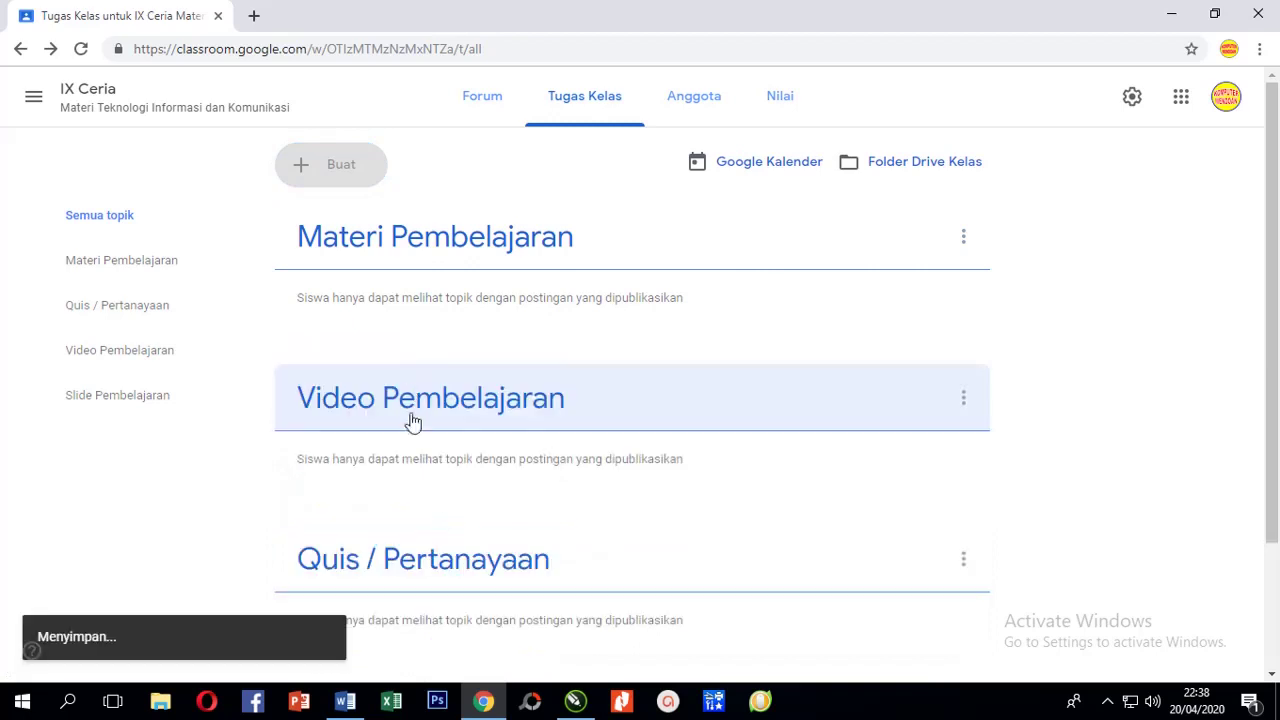
{"action": "scroll", "coordinate": [437, 517], "scroll_direction": "down", "scroll_amount": 2}
{"action": "left_click_drag", "start_coordinate": [428, 558], "coordinate": [434, 374]}
{"action": "left_click_drag", "start_coordinate": [433, 558], "coordinate": [451, 434]}
{"action": "scroll", "coordinate": [453, 437], "scroll_direction": "up", "scroll_amount": 2}
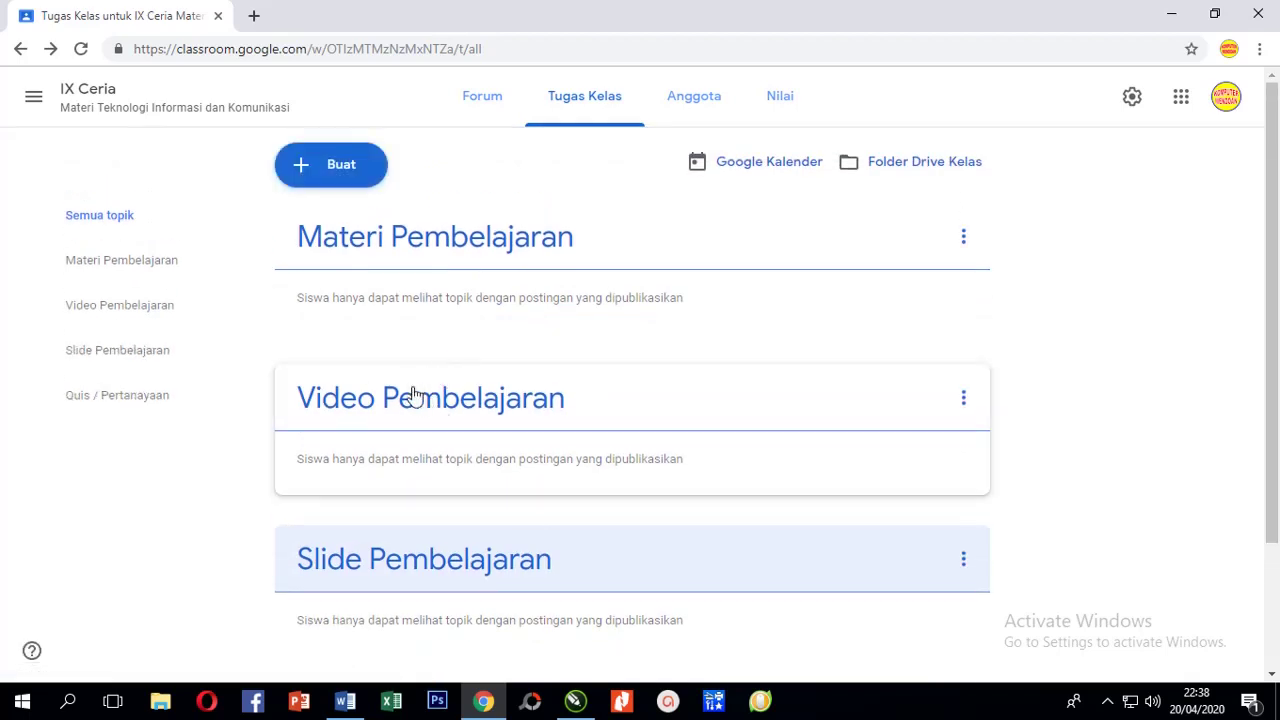
Create a material titled "Materi Teknologi Informasi dan Komunikasi" and fill its description with the learning objectives a to d from the Word document.
{"action": "left_click", "coordinate": [335, 176]}
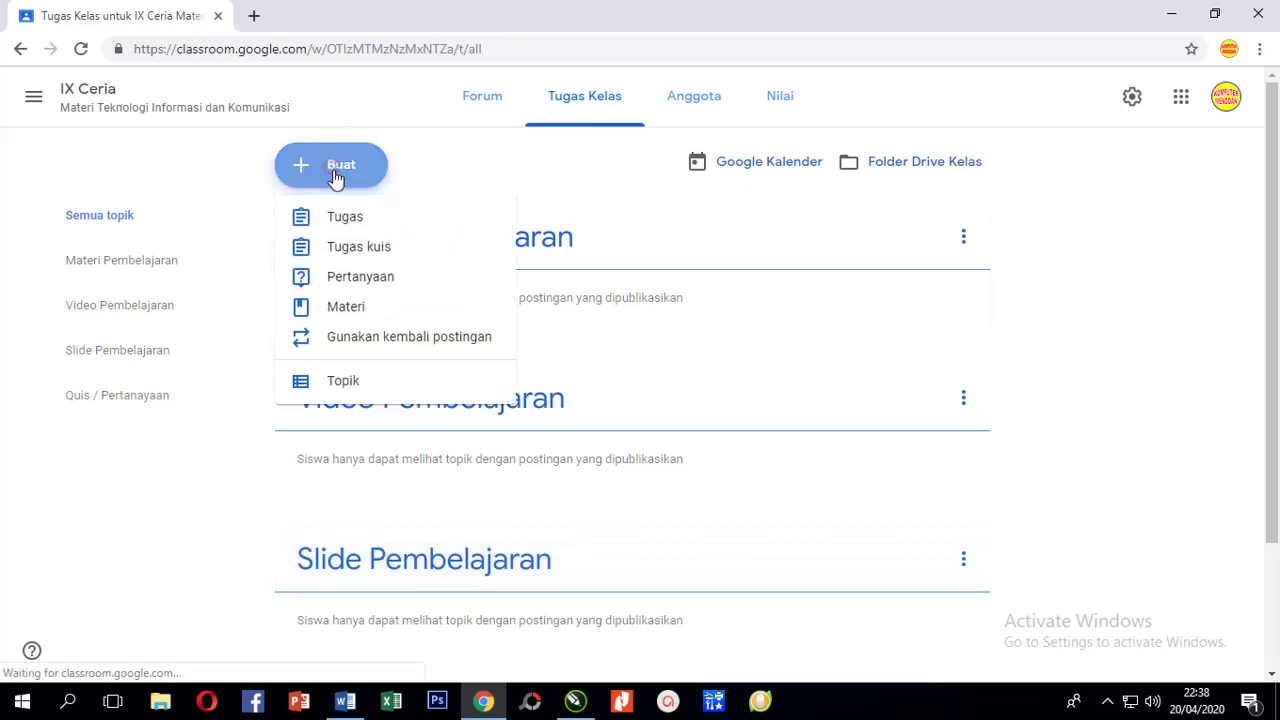
{"action": "left_click", "coordinate": [360, 313]}
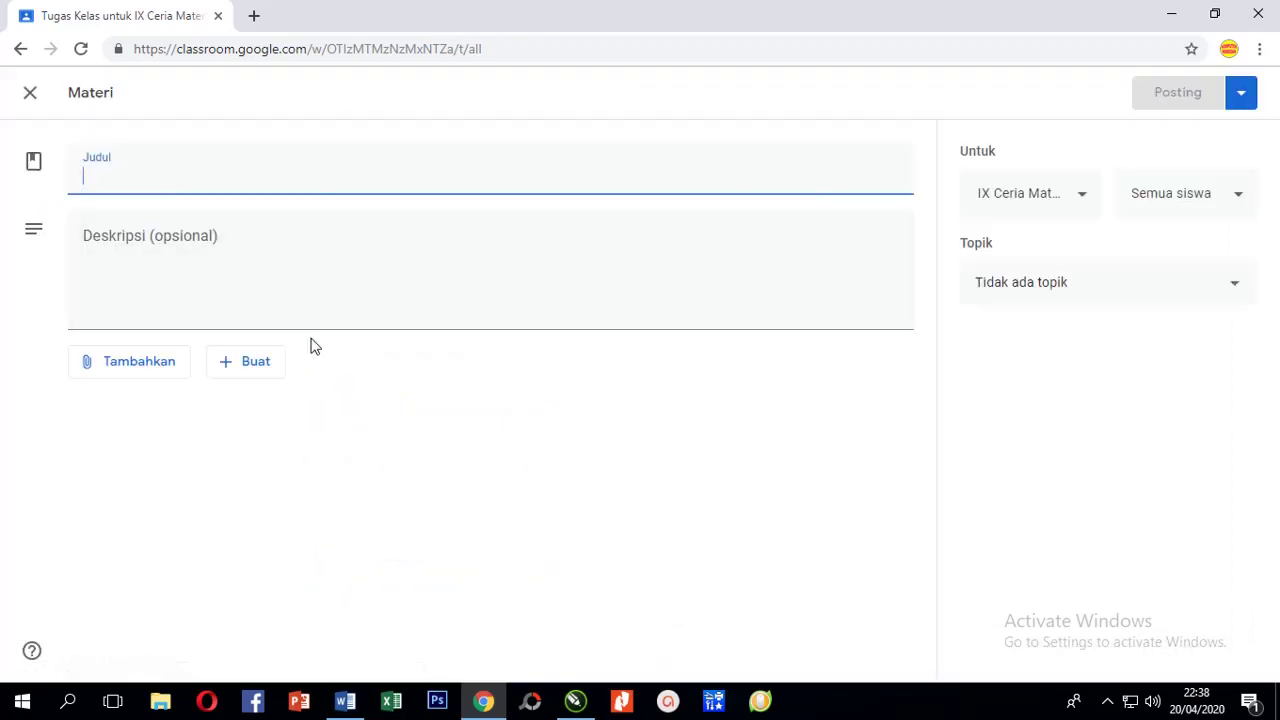
{"action": "left_click", "coordinate": [343, 705]}
{"action": "scroll", "coordinate": [432, 400], "scroll_direction": "up", "scroll_amount": 2}
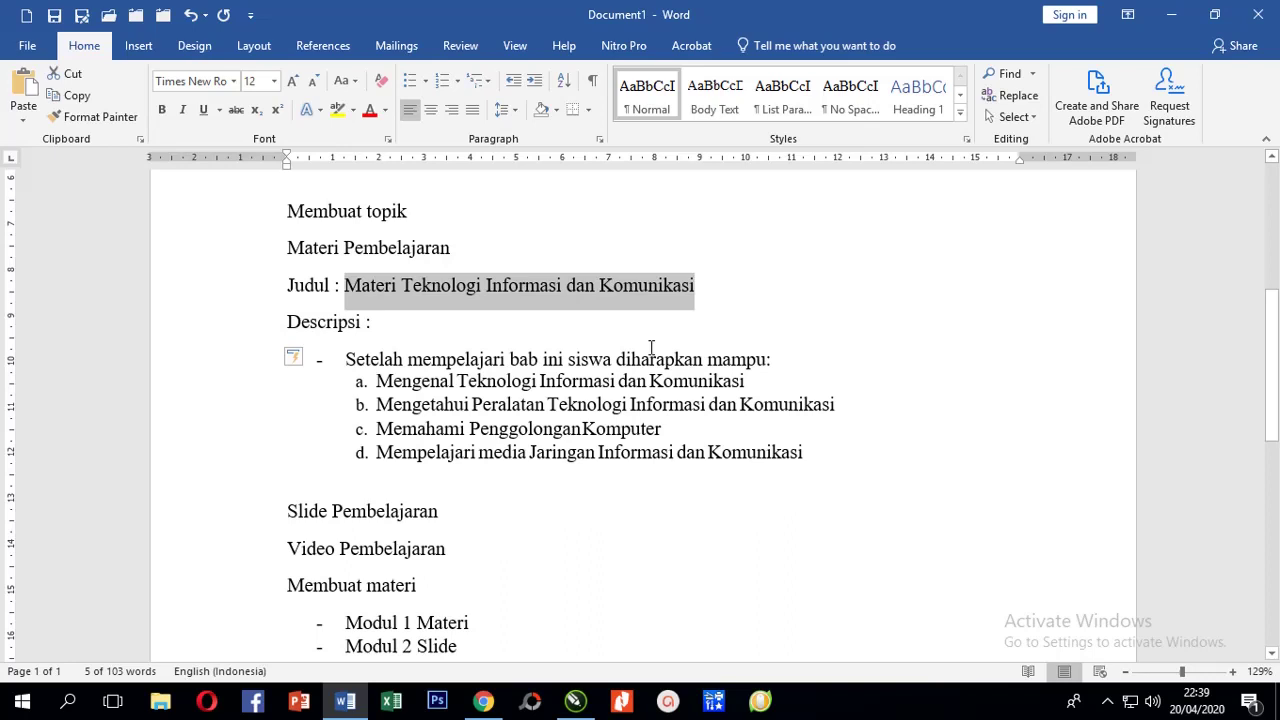
{"action": "type", "text": "Materi Teknologi Informasi dan Komunikasi"}
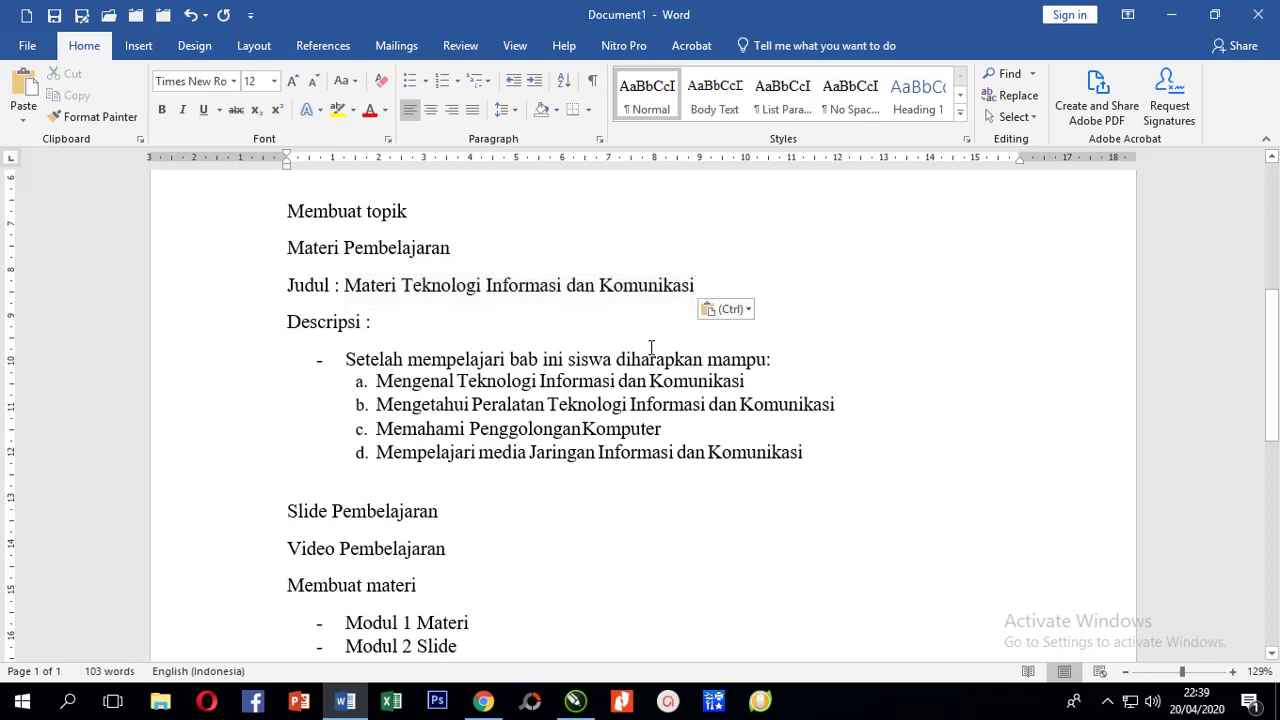
{"action": "left_click", "coordinate": [483, 701]}
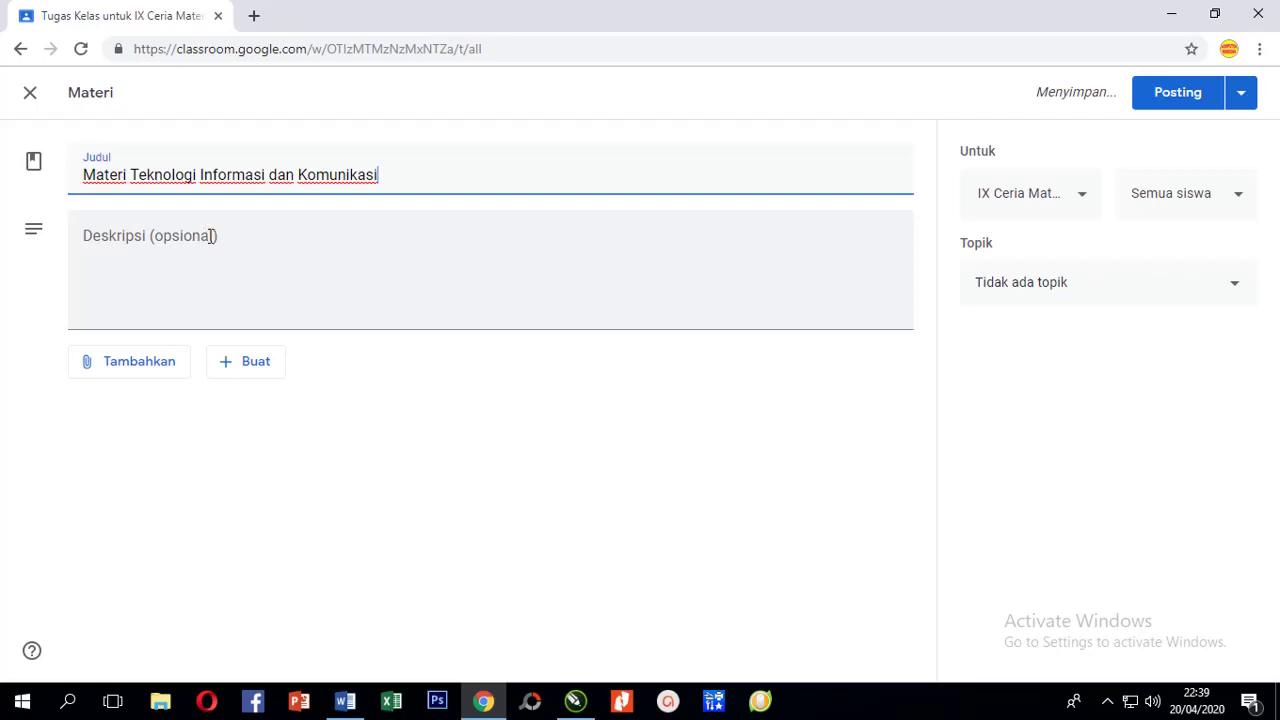
{"action": "left_click", "coordinate": [155, 275]}
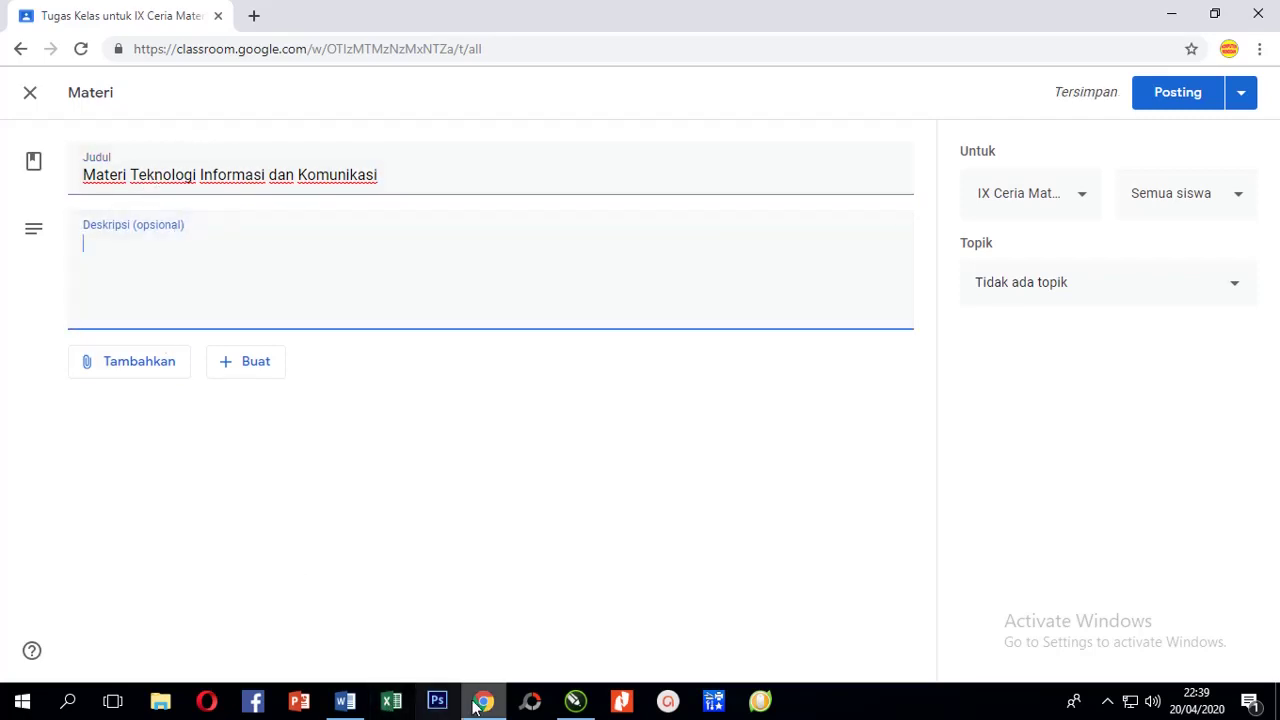
{"action": "type", "text": "-\tSetelah mempelajari bab ini siswa diharapkan mampu: a.\tMengenal Teknologi Informasi dan Komunikasi b.\tMengetahui Peralatan Teknologi Informasi dan Komunikasi c.\tMemahami Penggolongan Komputer d.\tMempelajari media Jaringan Informasi dan Komunikasi"}
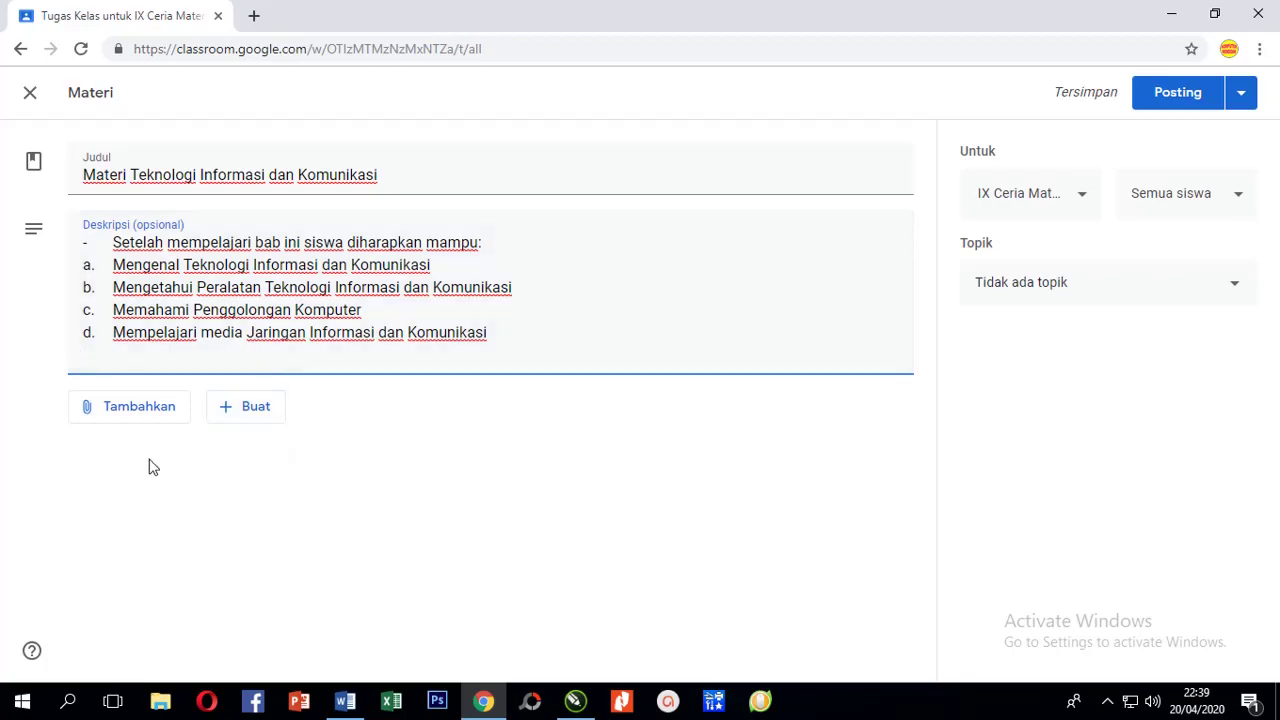
Attach the file "1 Materi Teknologi Informasi dan Komunikasi.docx" from the Downloads TIK folder to the material.
{"action": "left_click", "coordinate": [137, 410]}
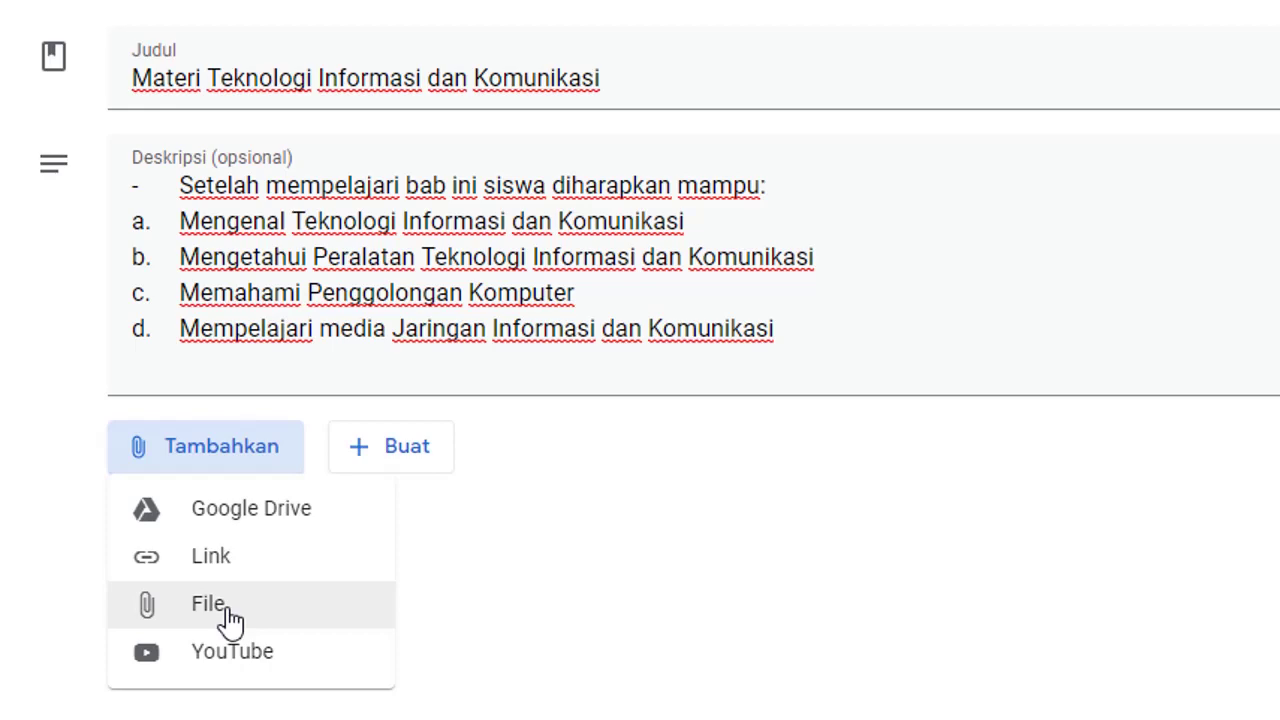
{"action": "left_click", "coordinate": [229, 620]}
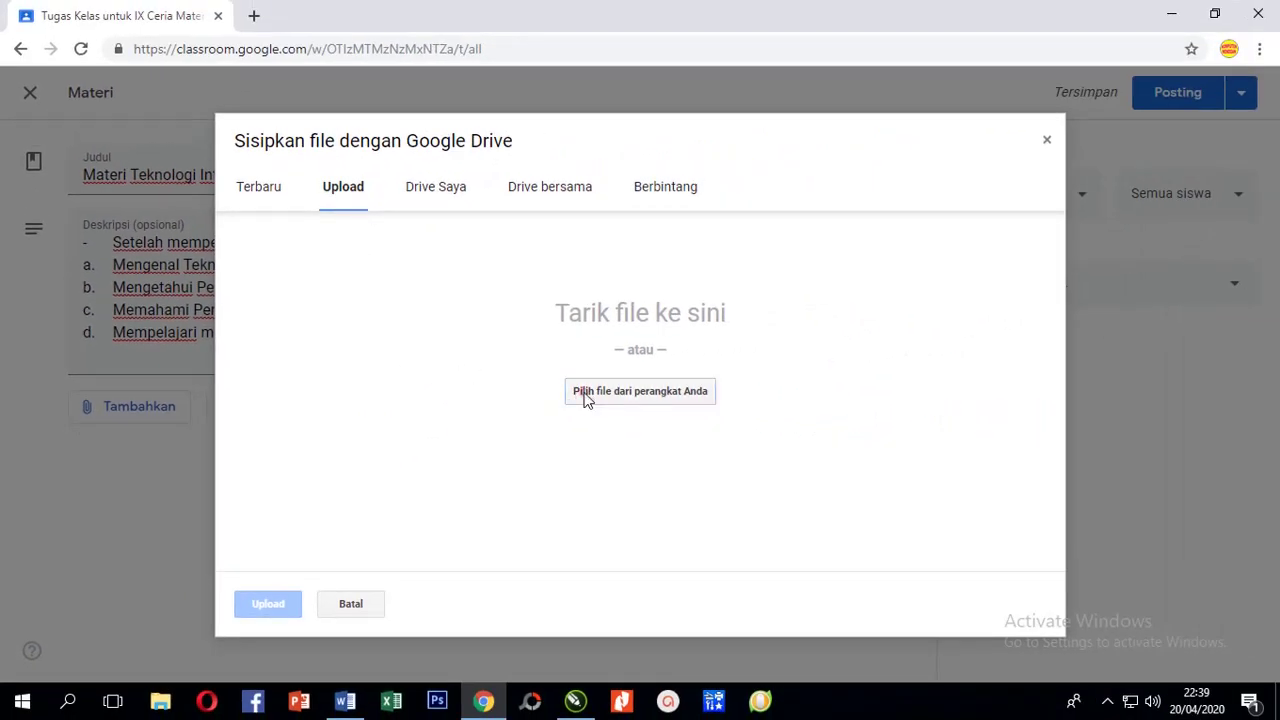
{"action": "left_click", "coordinate": [587, 398]}
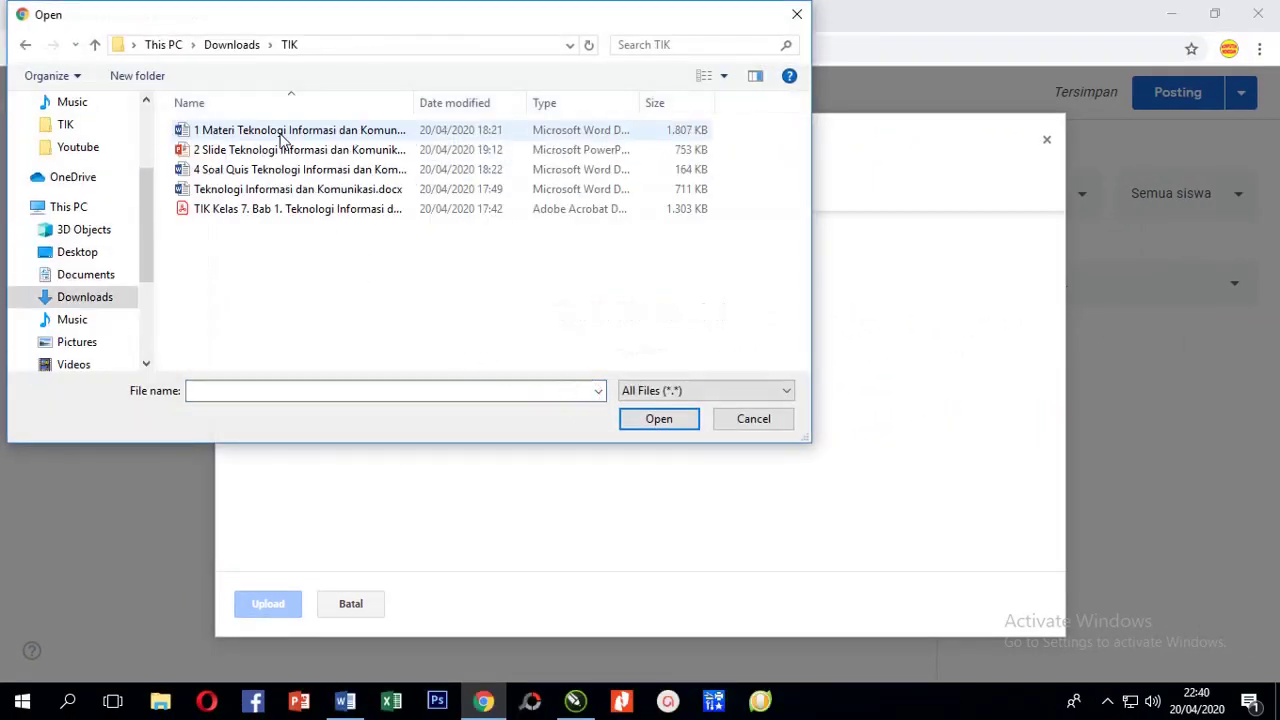
{"action": "left_click", "coordinate": [281, 135]}
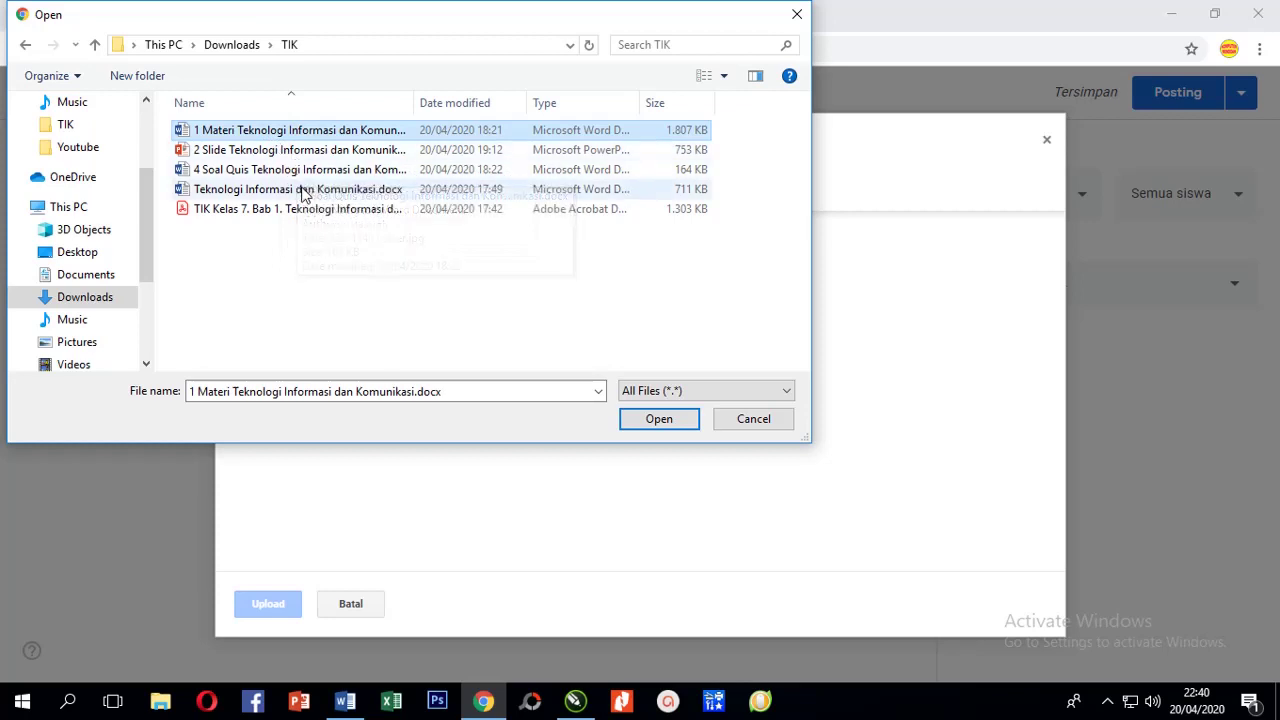
{"action": "key", "text": "Return"}
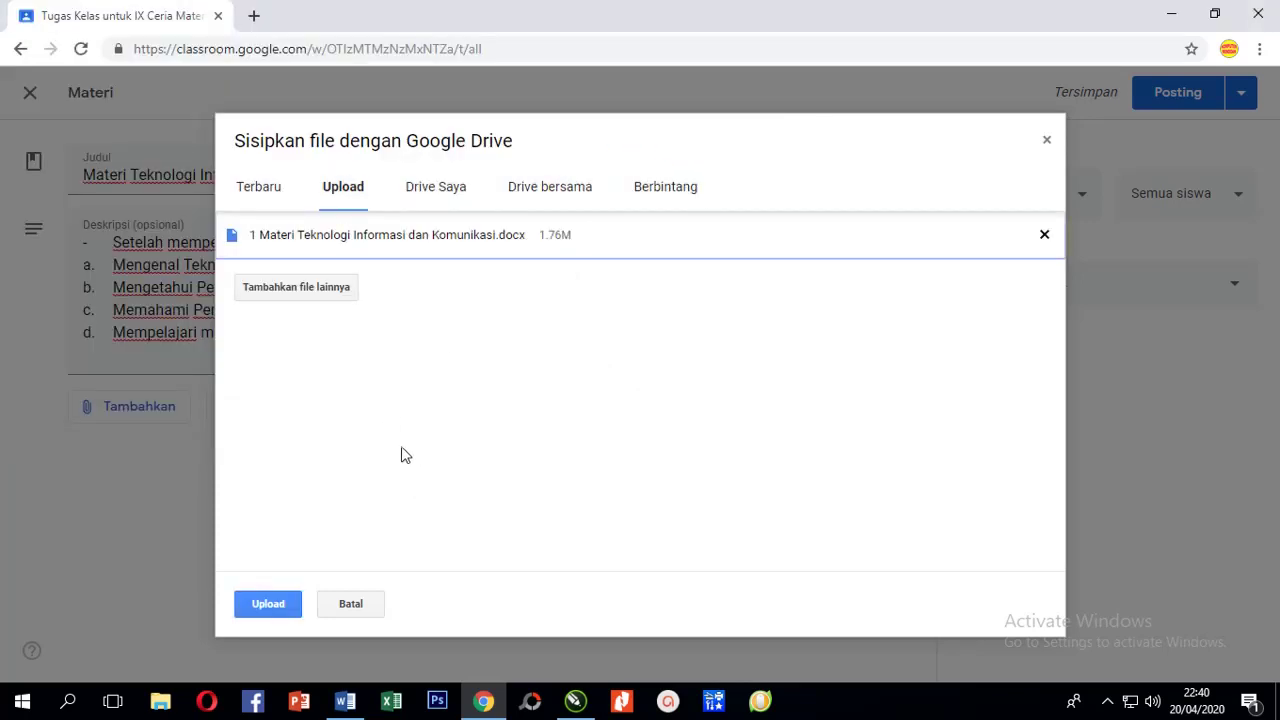
{"action": "left_click", "coordinate": [268, 605]}
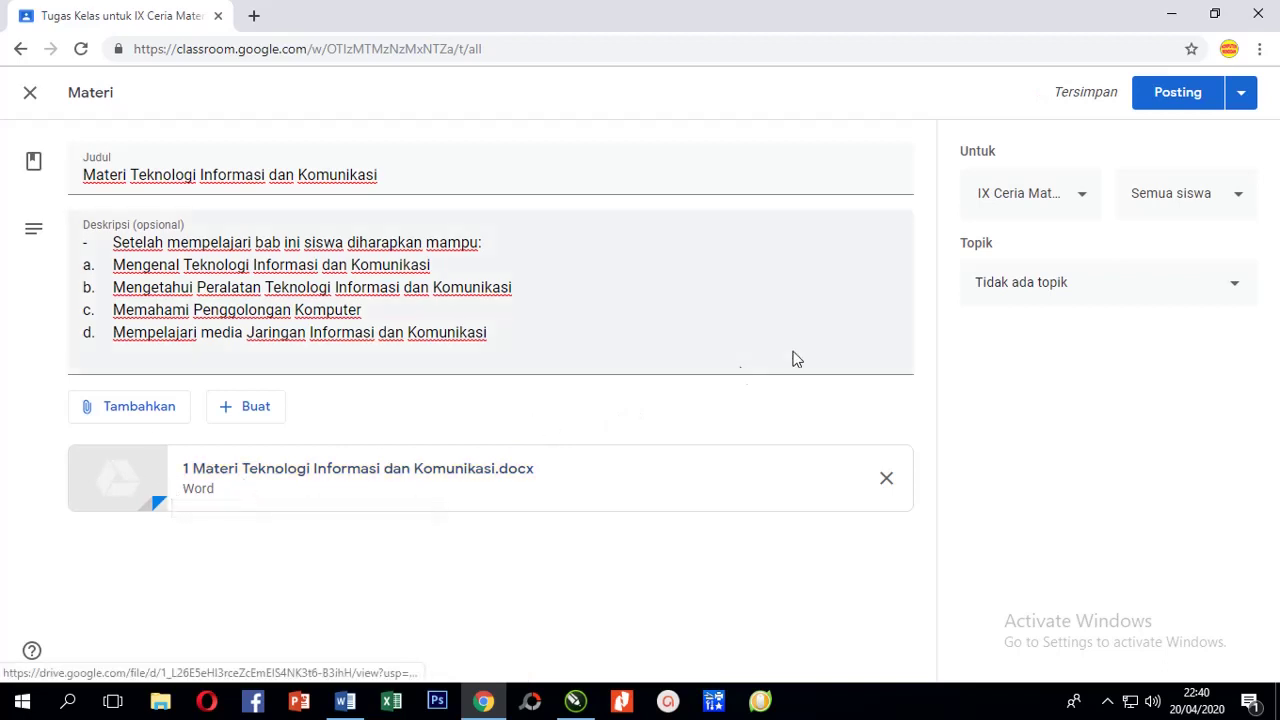
Post the material and move it under the Materi Pembelajaran topic.
{"action": "left_click", "coordinate": [1163, 95]}
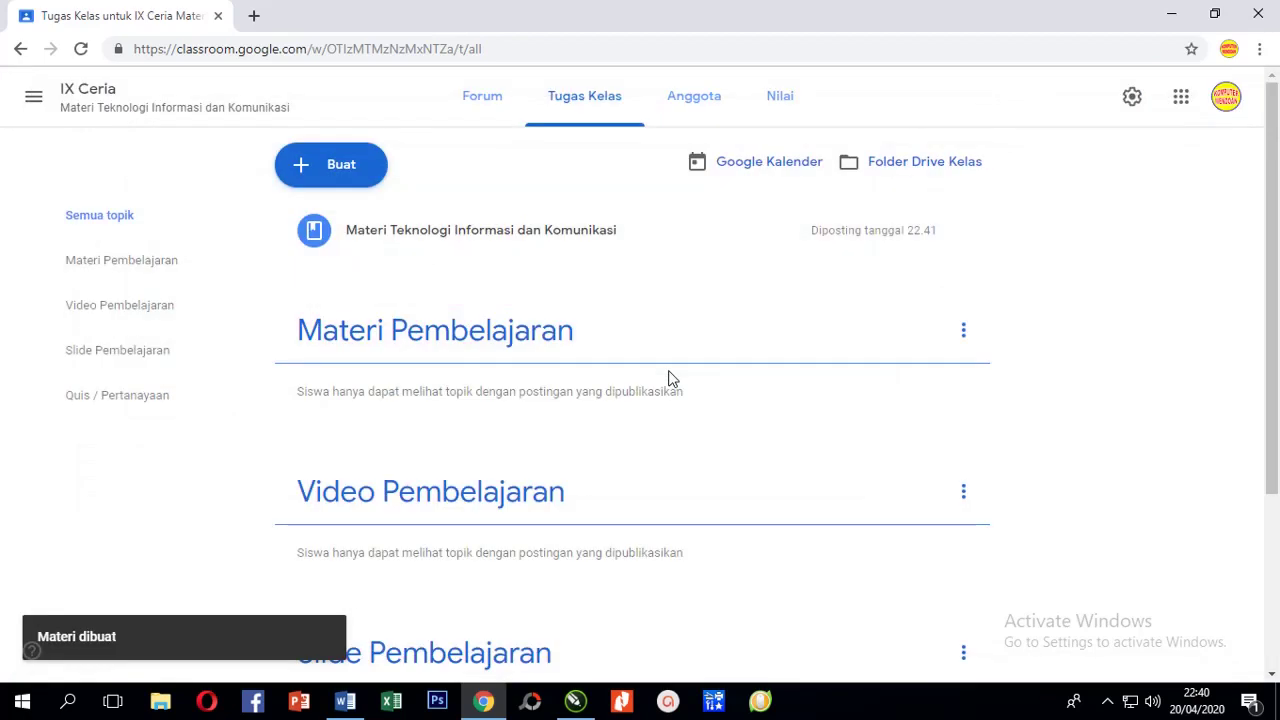
{"action": "left_click", "coordinate": [417, 232]}
{"action": "left_click", "coordinate": [410, 234]}
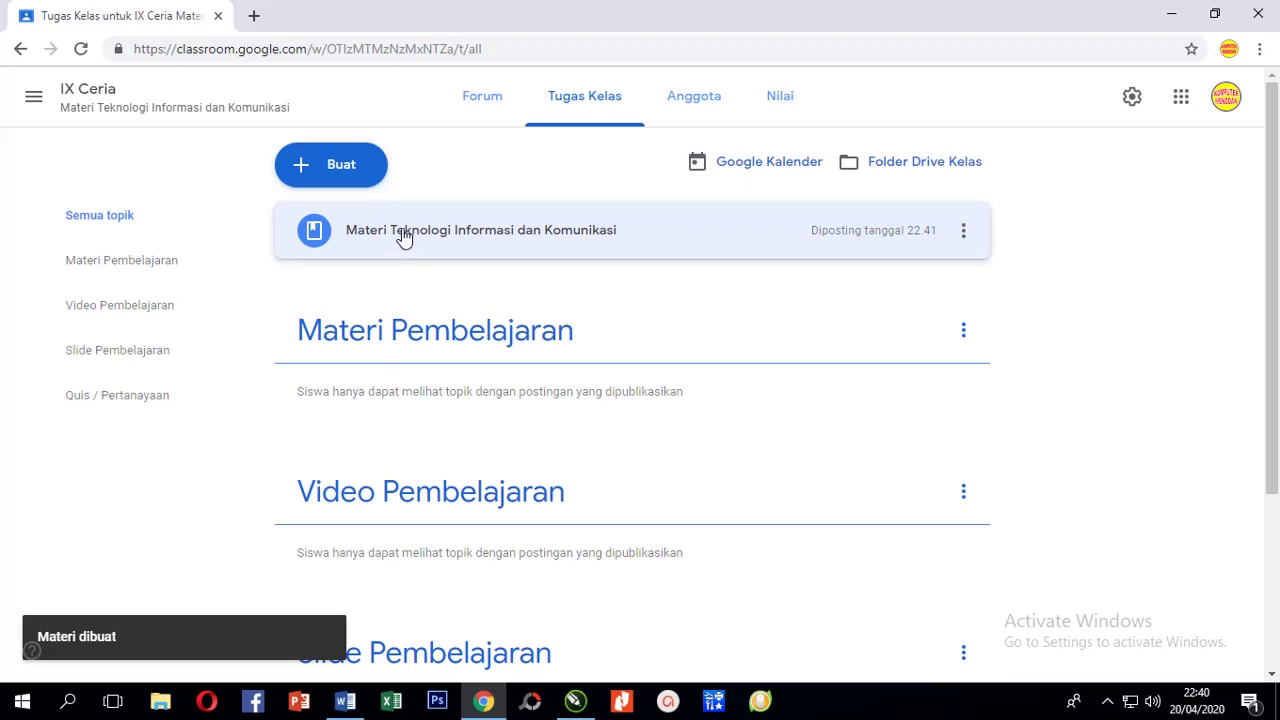
{"action": "left_click_drag", "start_coordinate": [403, 235], "coordinate": [434, 346]}
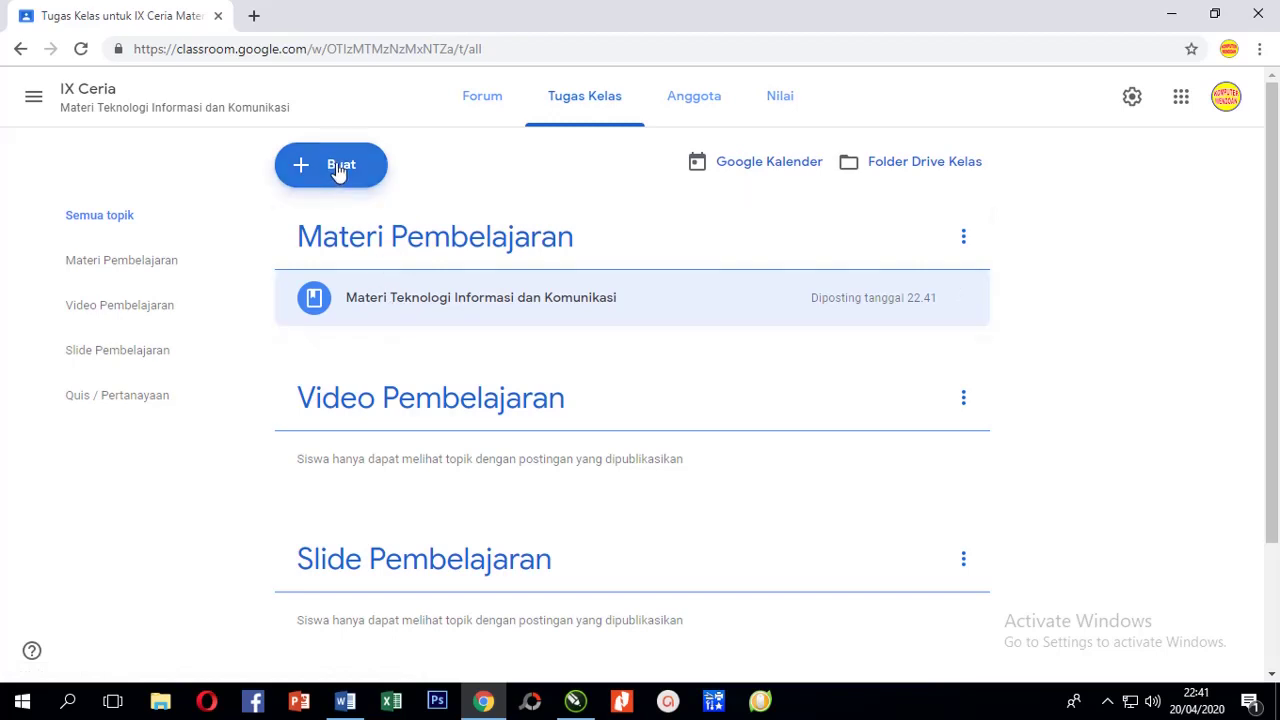
Start a second material titled "Video Pembelajaran", copying the title from the Word document.
{"action": "left_click", "coordinate": [338, 170]}
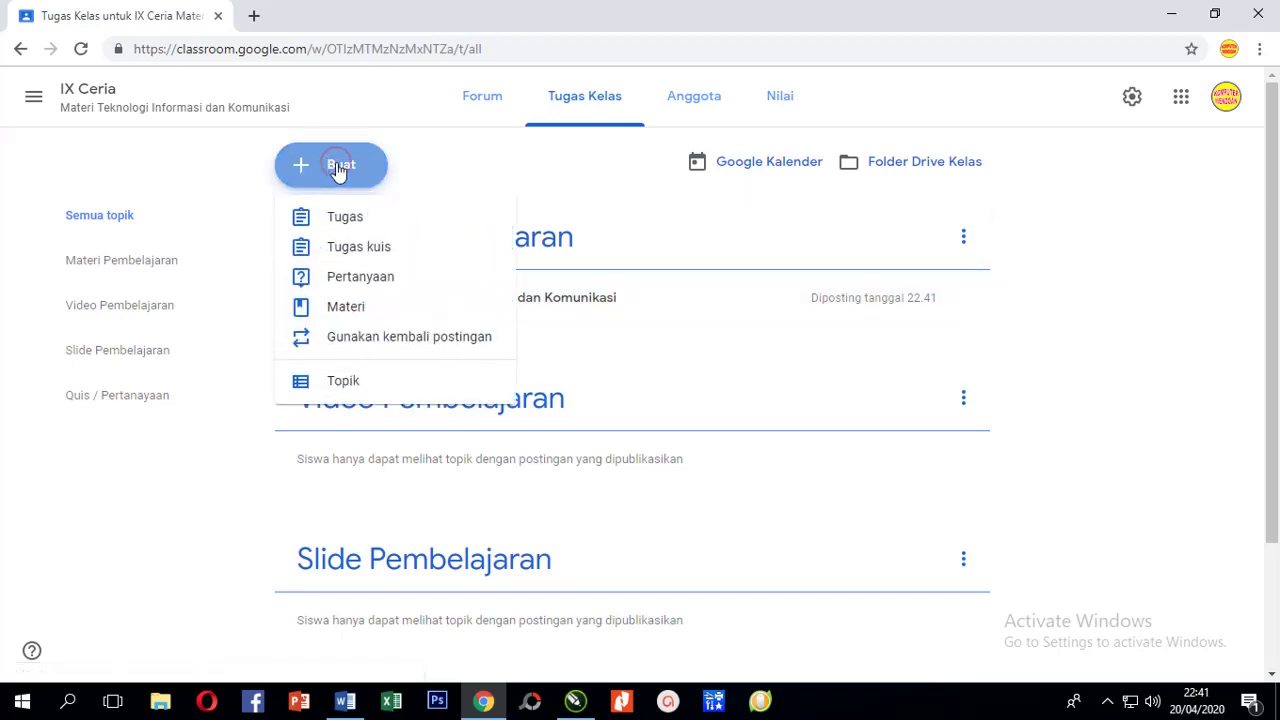
{"action": "left_click", "coordinate": [350, 304]}
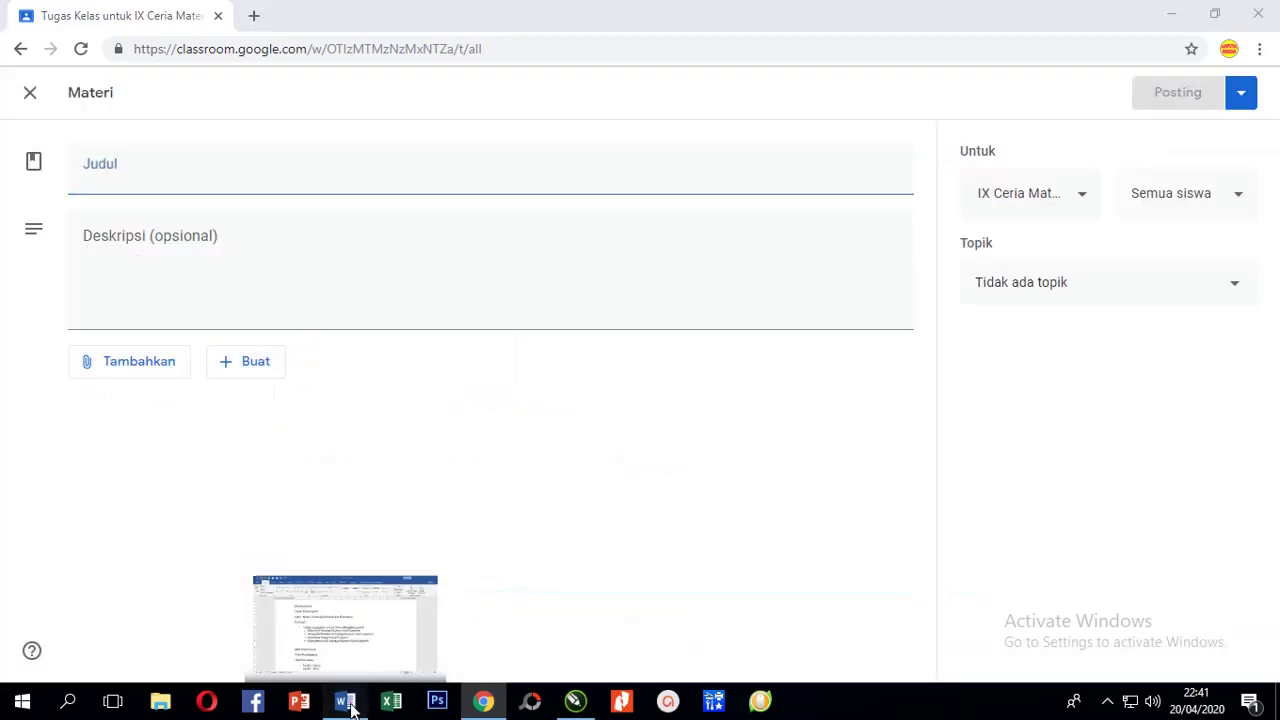
{"action": "left_click", "coordinate": [345, 702]}
{"action": "left_click_drag", "start_coordinate": [291, 438], "coordinate": [452, 438]}
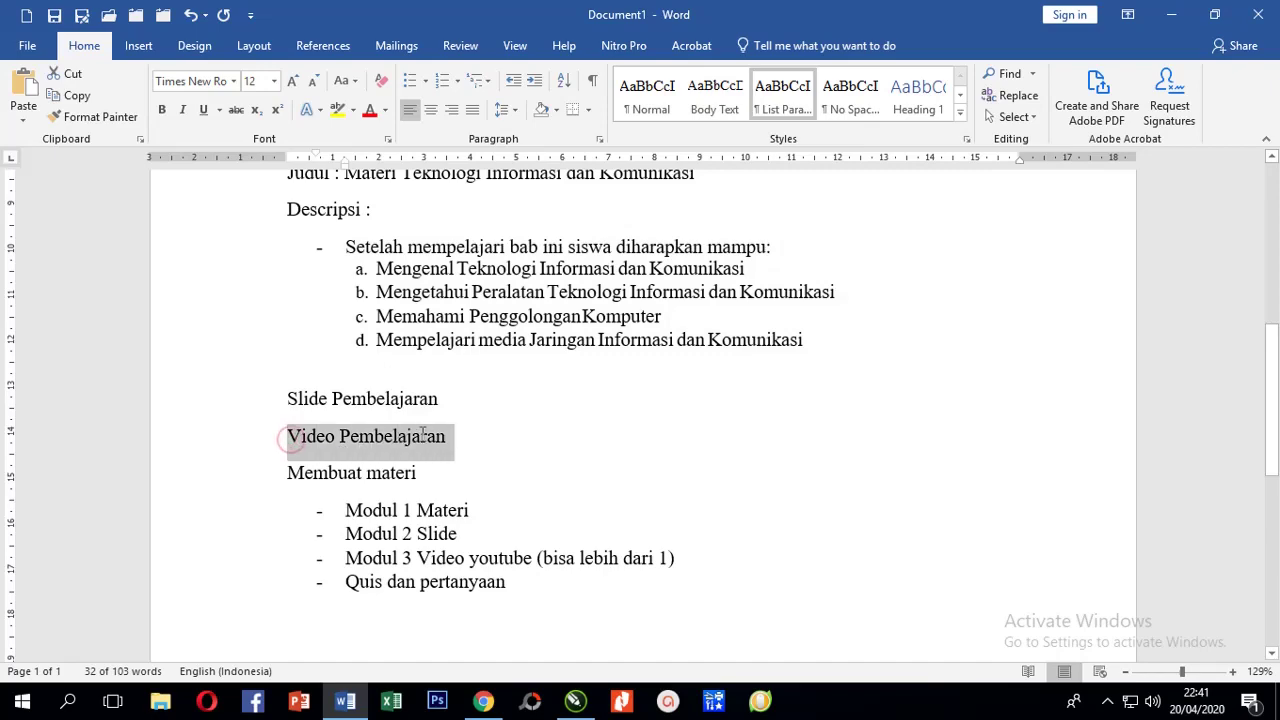
{"action": "left_click", "coordinate": [481, 703]}
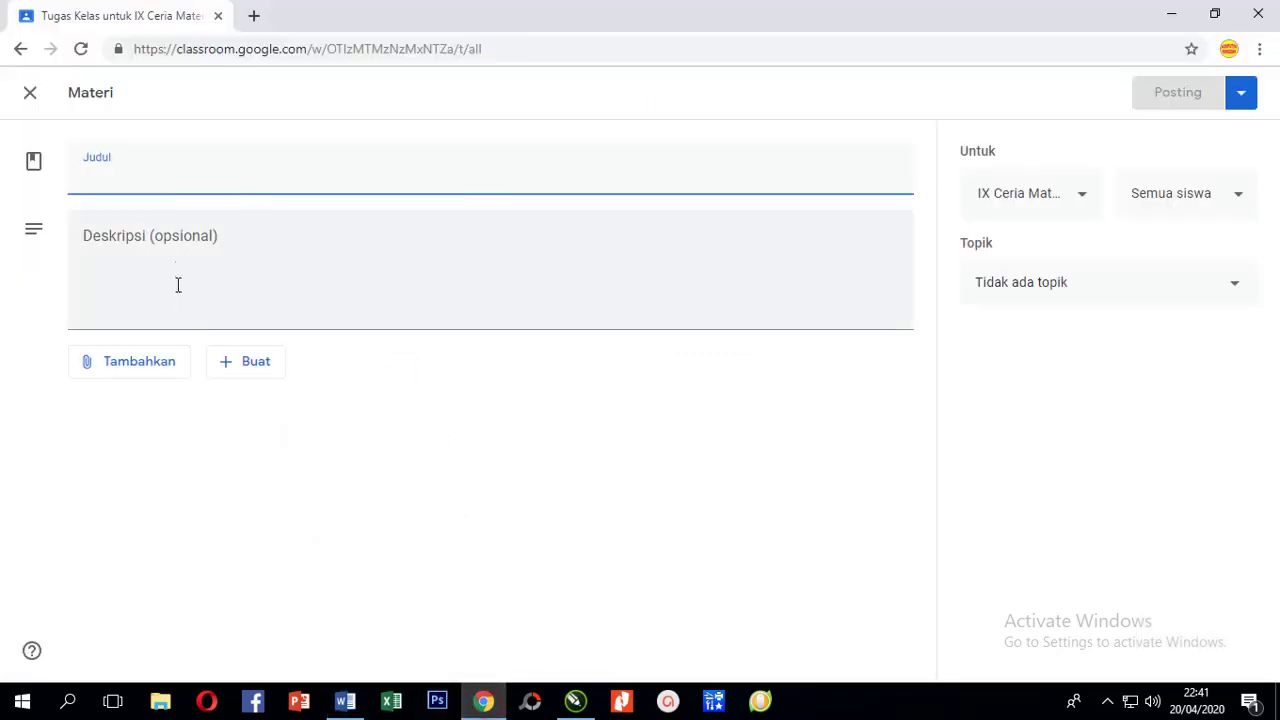
Copy the learning objectives a to d from the Word document into the description of the Video Pembelajaran material.
{"action": "key", "text": "alt+Tab"}
{"action": "left_click_drag", "start_coordinate": [342, 247], "coordinate": [803, 340]}
{"action": "key", "text": "ctrl+c"}
{"action": "key", "text": "alt+Tab"}
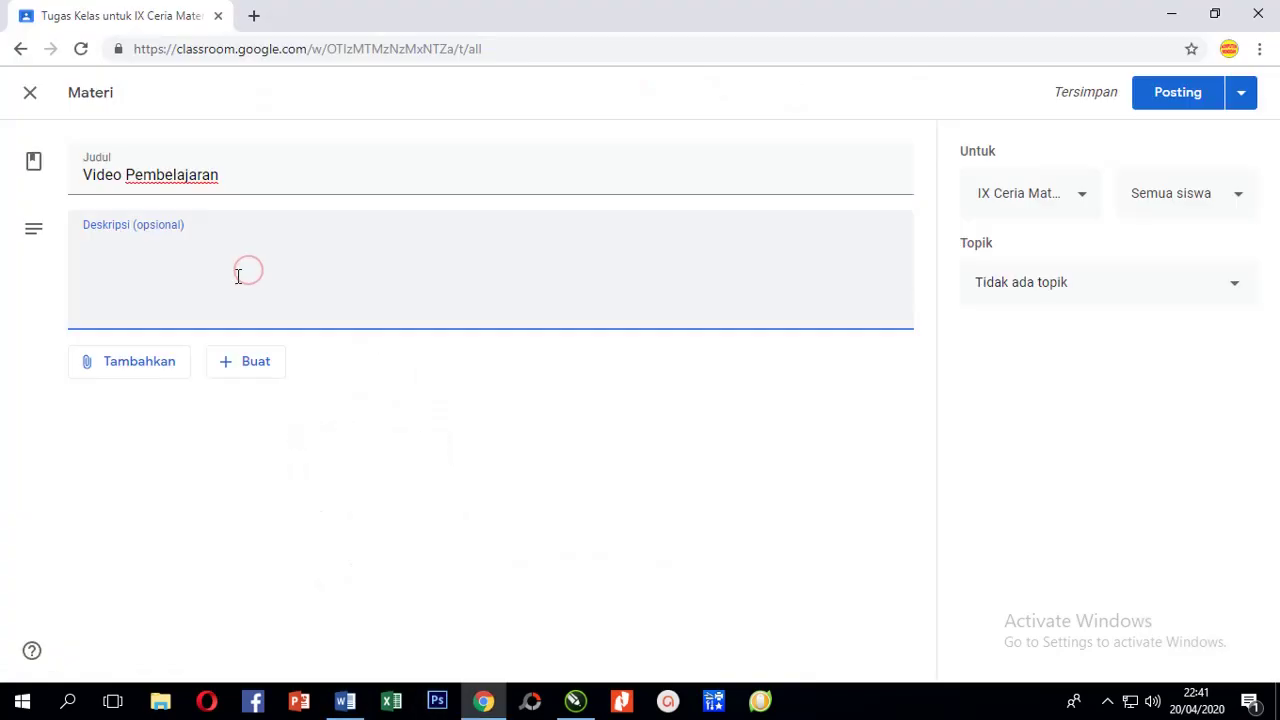
{"action": "key", "text": "ctrl+v"}
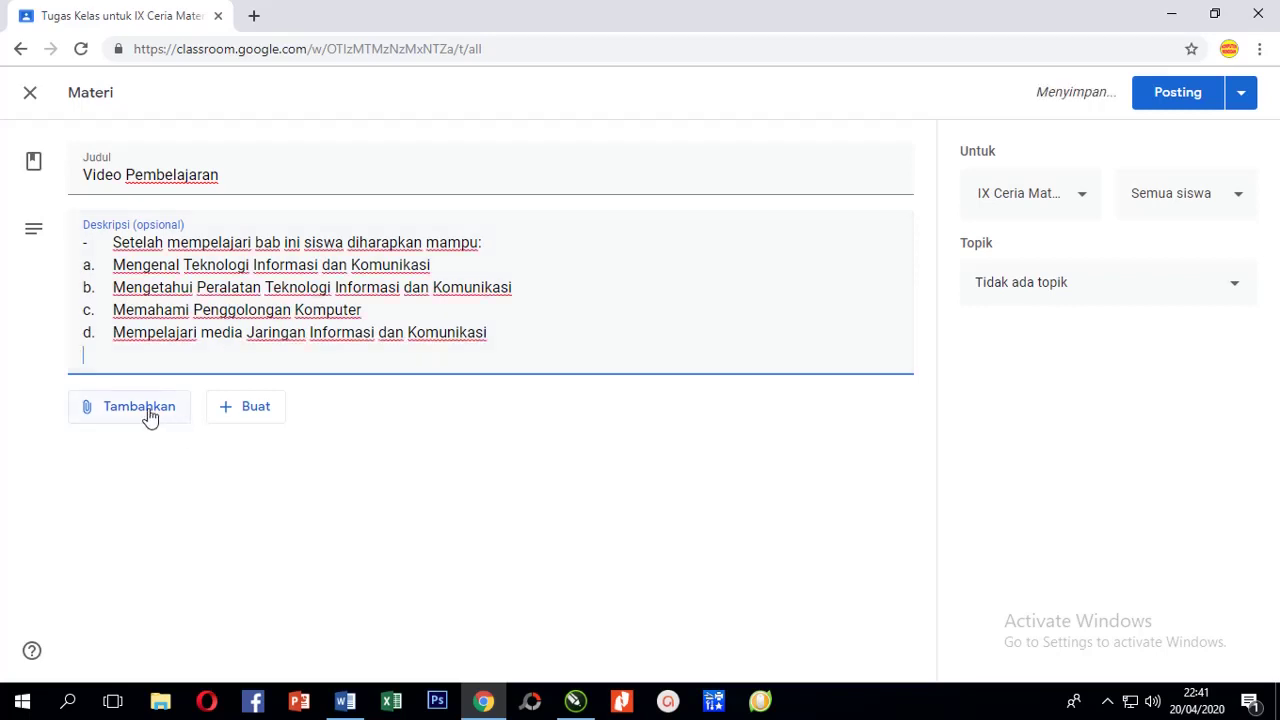
Search YouTube for "Teknologi Informasi dan Komunikasi" and attach the video "Peranan Teknologi Informasi dan Komunikasi dalam Kehidupan Sehari - hari" to the material.
{"action": "left_click", "coordinate": [149, 414]}
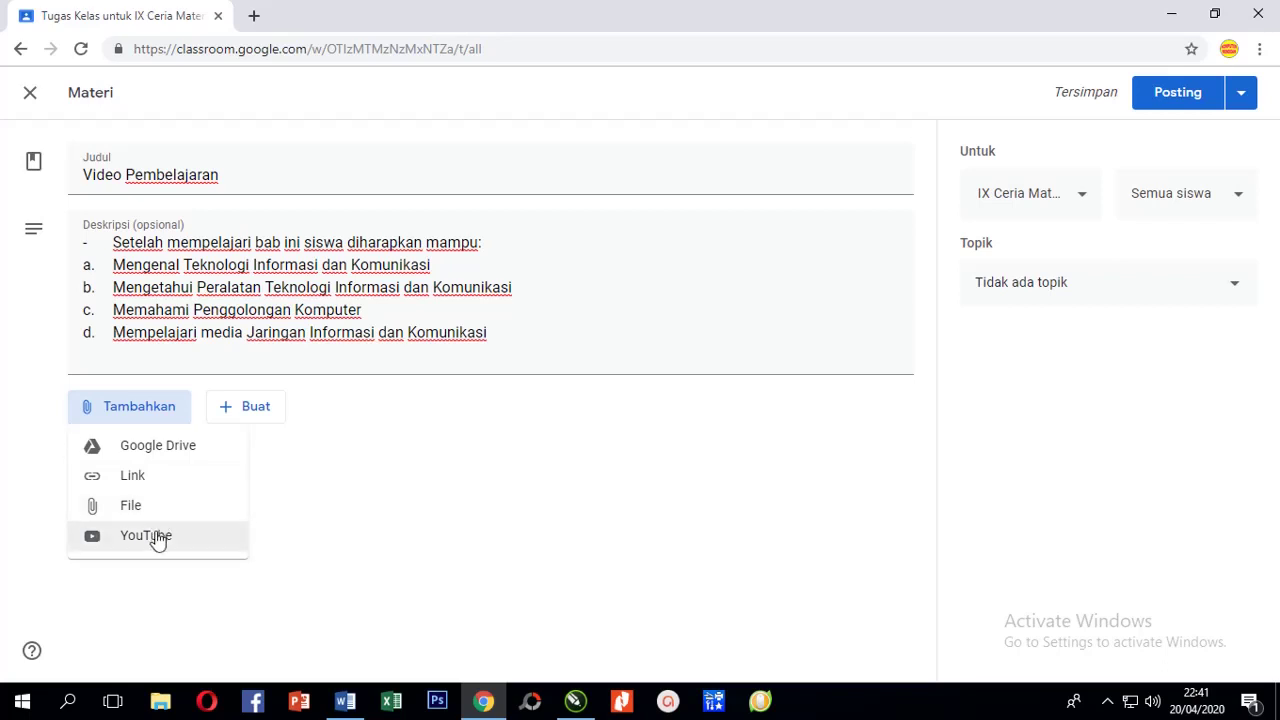
{"action": "left_click", "coordinate": [156, 537]}
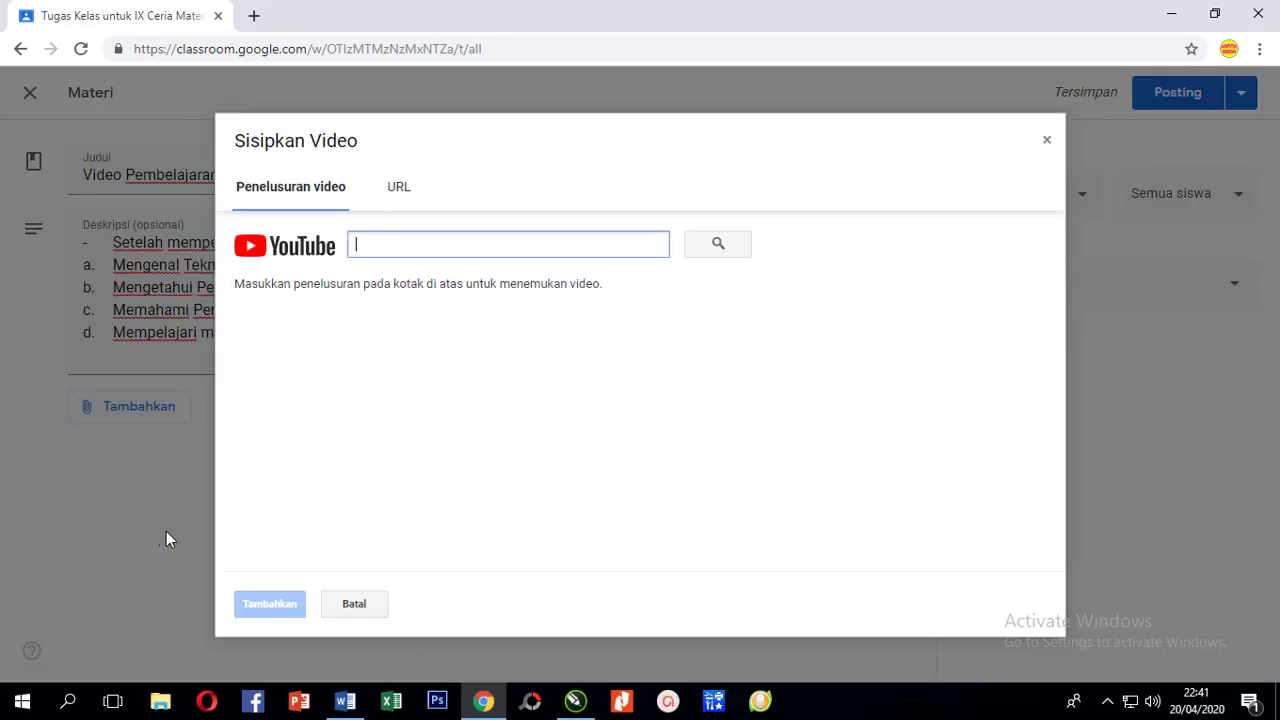
{"action": "key", "text": "ctrl+v"}
{"action": "key", "text": "Return"}
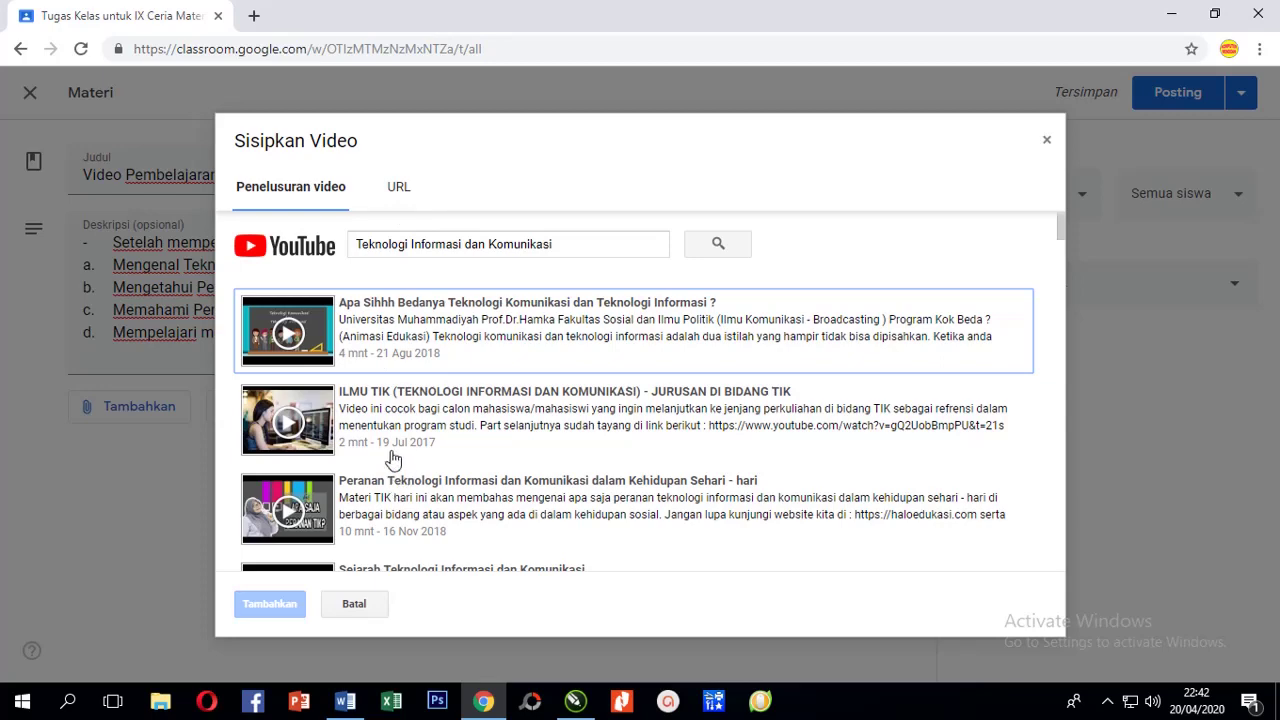
{"action": "left_click", "coordinate": [386, 512]}
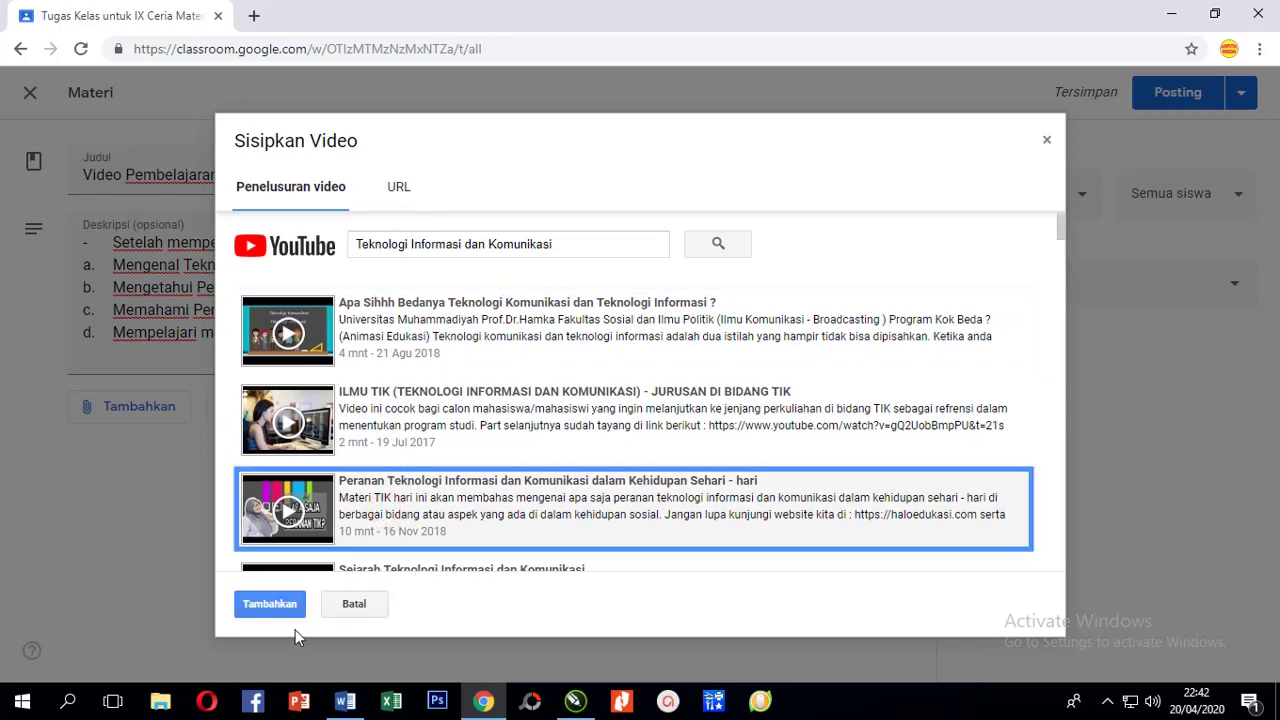
{"action": "left_click", "coordinate": [266, 605]}
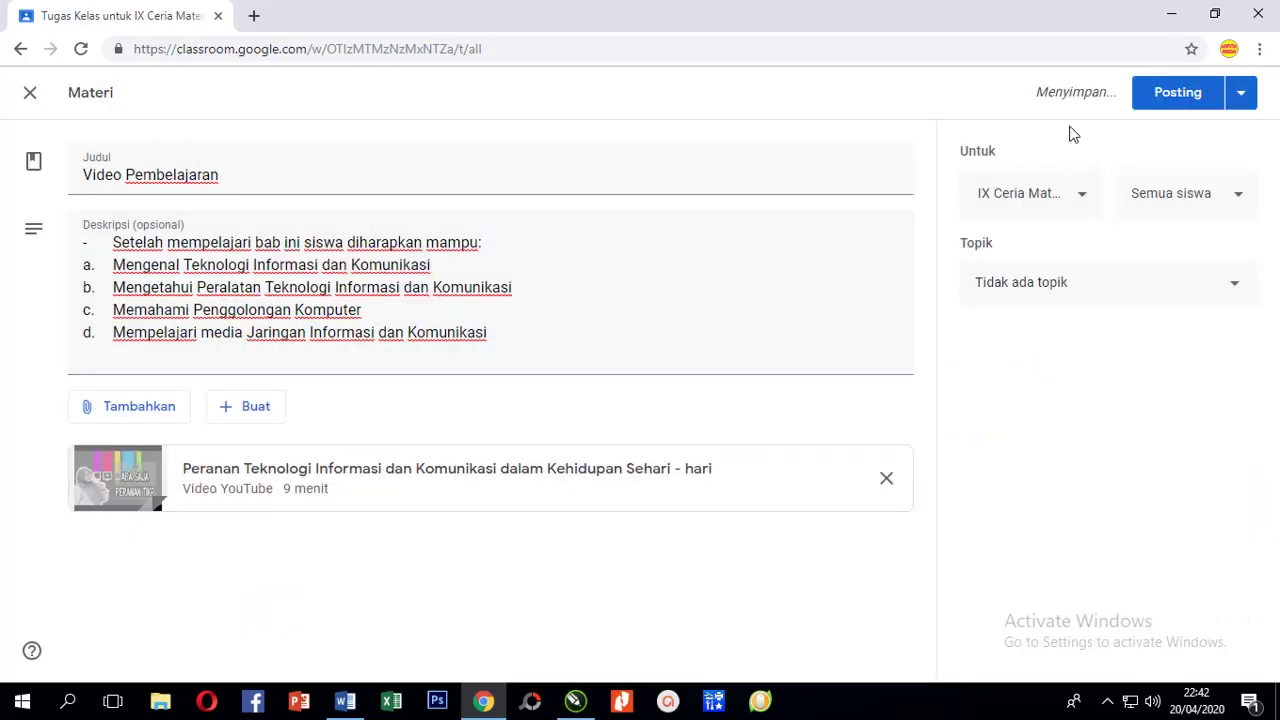
Post the Video Pembelajaran material, check its contents and move it under the Video Pembelajaran topic.
{"action": "left_click", "coordinate": [1160, 95]}
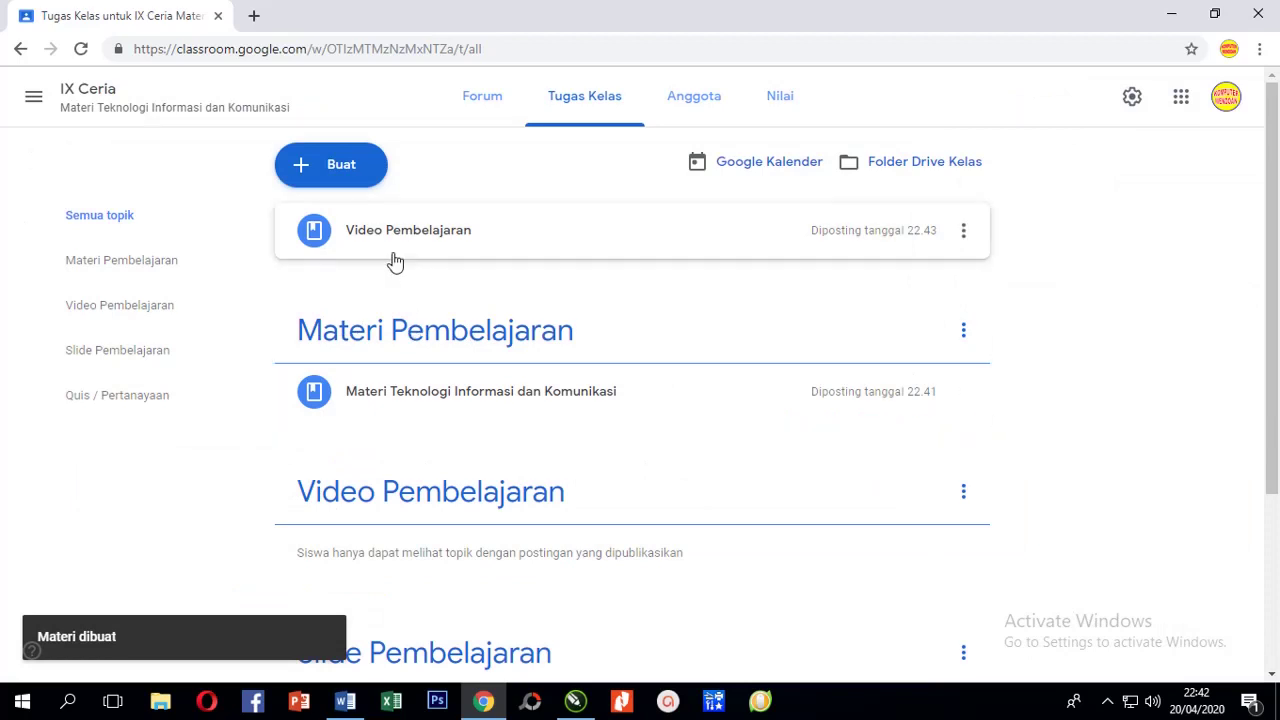
{"action": "left_click", "coordinate": [391, 243]}
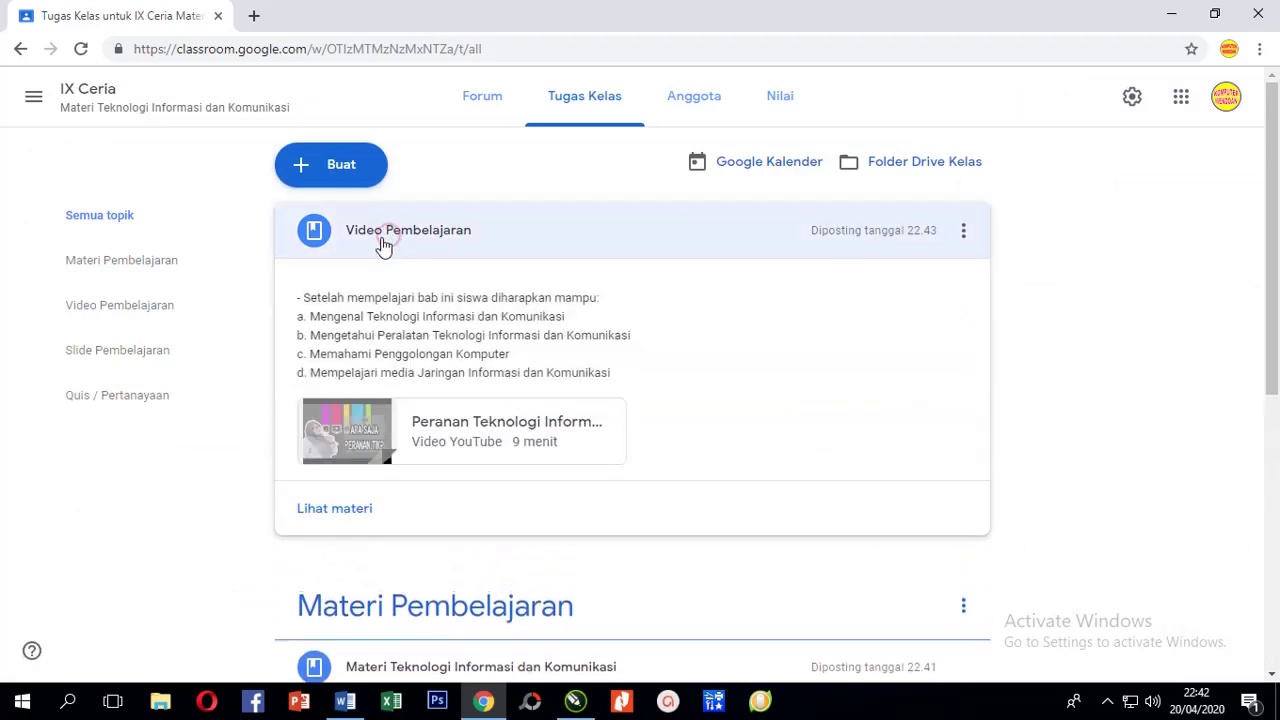
{"action": "left_click", "coordinate": [391, 243]}
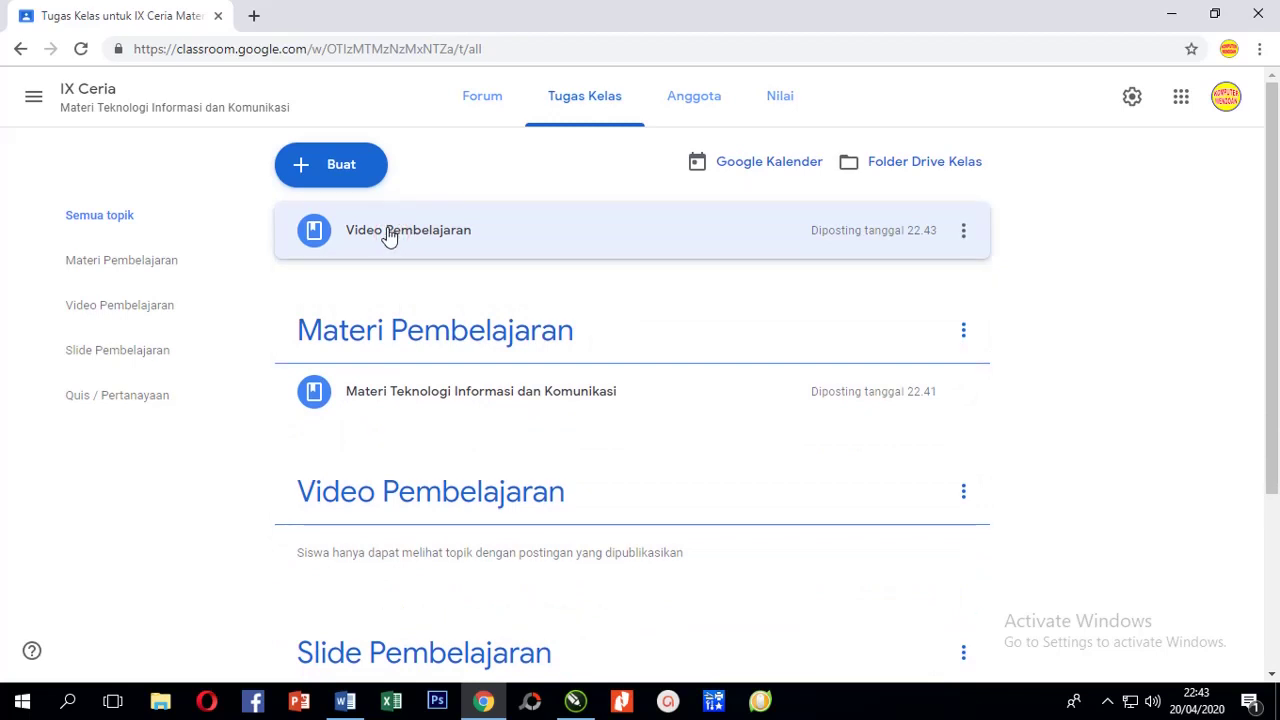
{"action": "left_click_drag", "start_coordinate": [389, 236], "coordinate": [420, 492]}
{"action": "scroll", "coordinate": [428, 515], "scroll_direction": "down", "scroll_amount": 1}
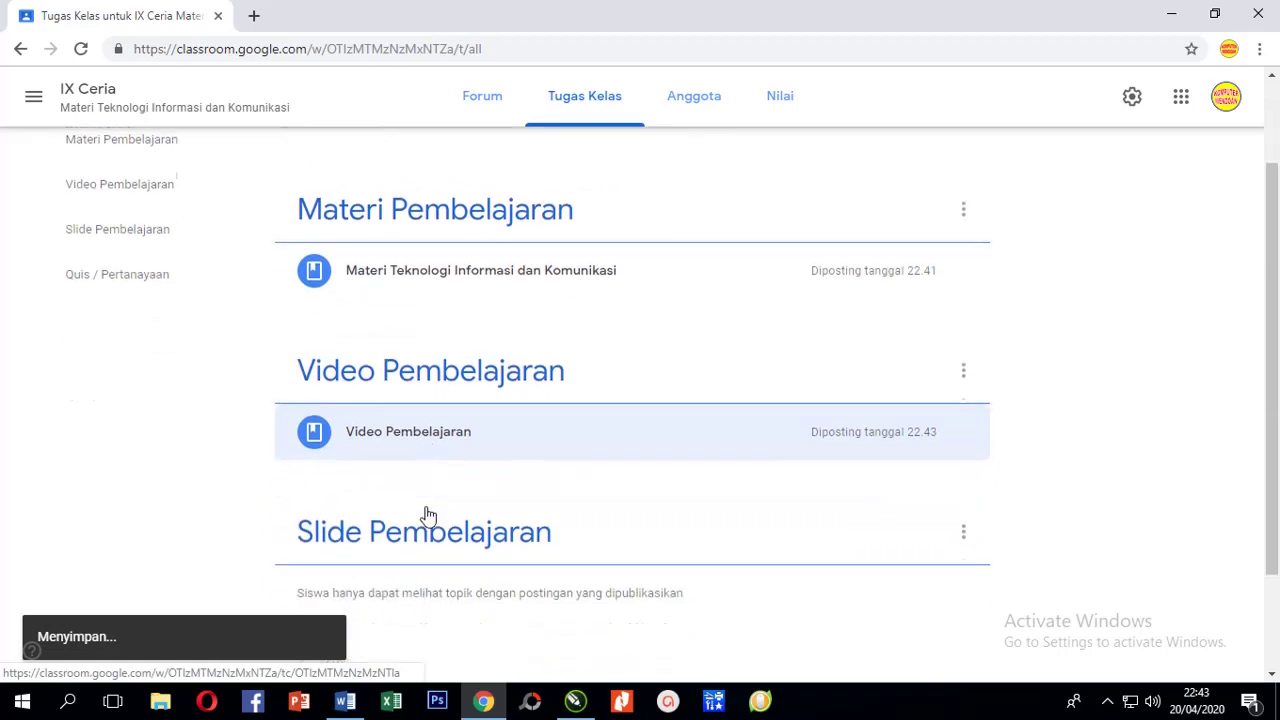
{"action": "scroll", "coordinate": [428, 515], "scroll_direction": "down", "scroll_amount": 1}
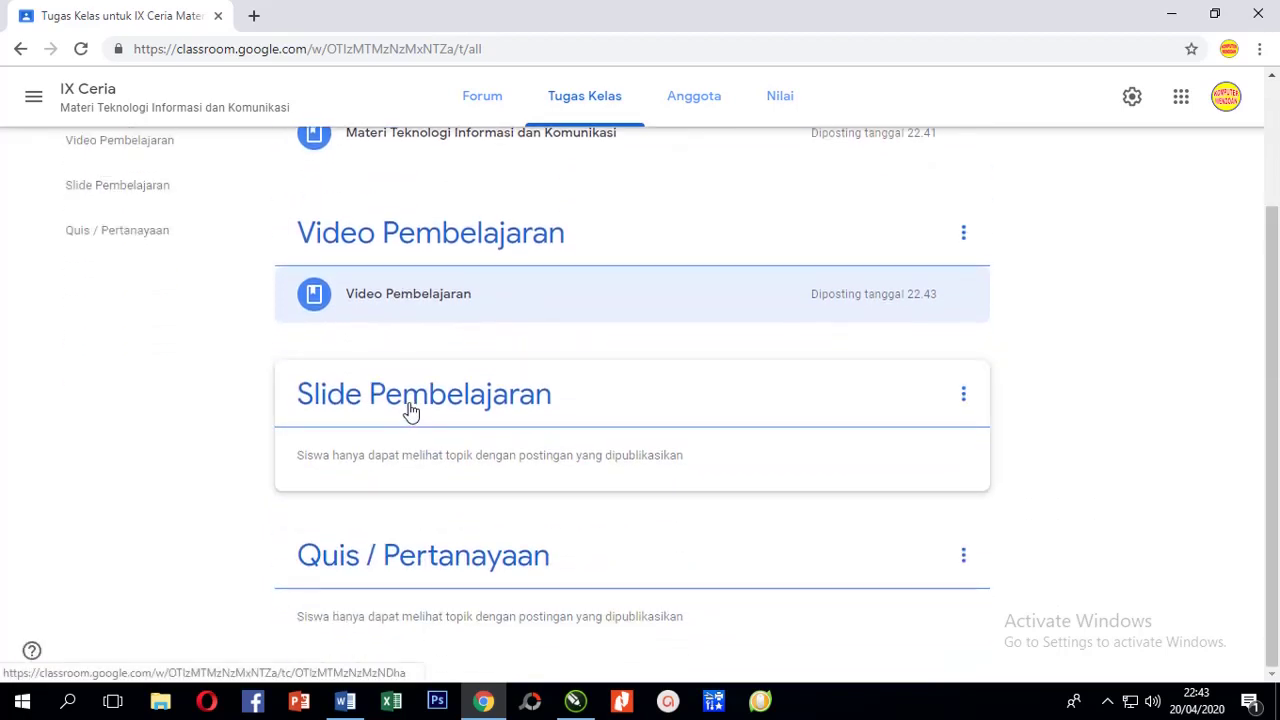
{"action": "scroll", "coordinate": [386, 391], "scroll_direction": "up", "scroll_amount": 2}
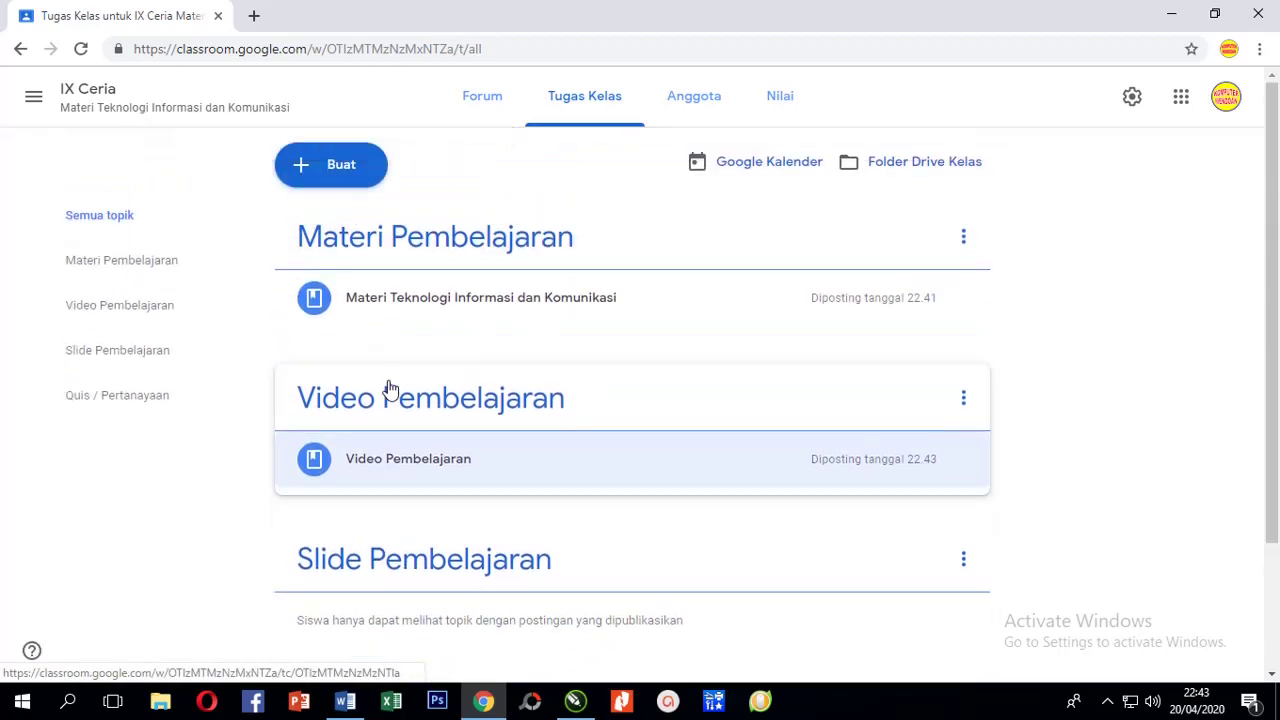
Create a material titled "Slide Pembelajaran" with the same objectives and attach "2 Slide Teknologi Informasi dan Komunikasi.pptx" from the Downloads TIK folder.
{"action": "left_click", "coordinate": [345, 168]}
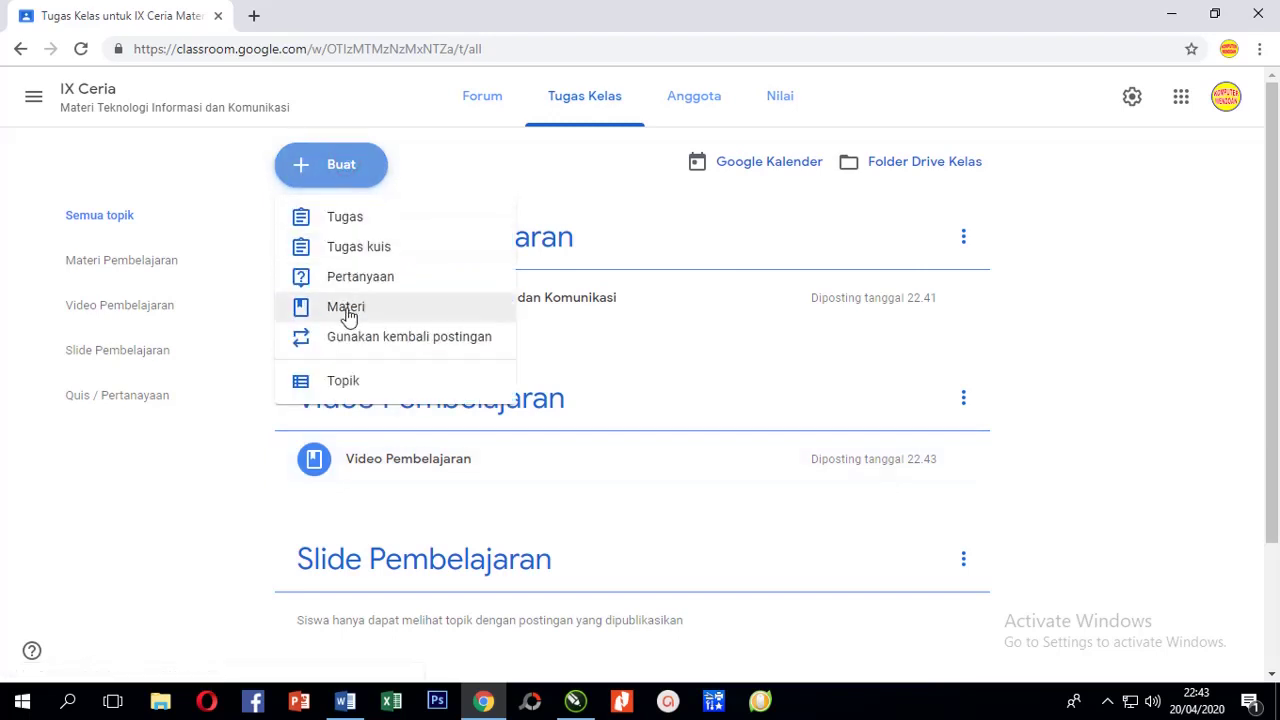
{"action": "left_click", "coordinate": [347, 315]}
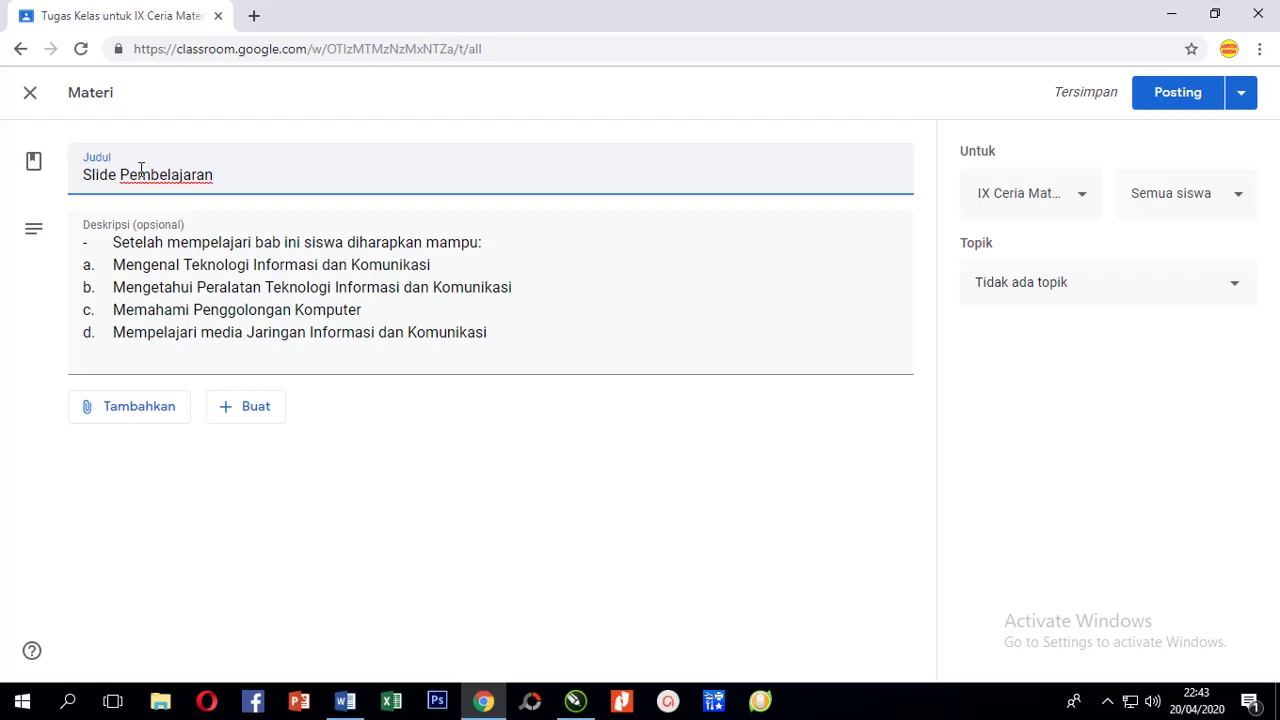
{"action": "left_click", "coordinate": [136, 410]}
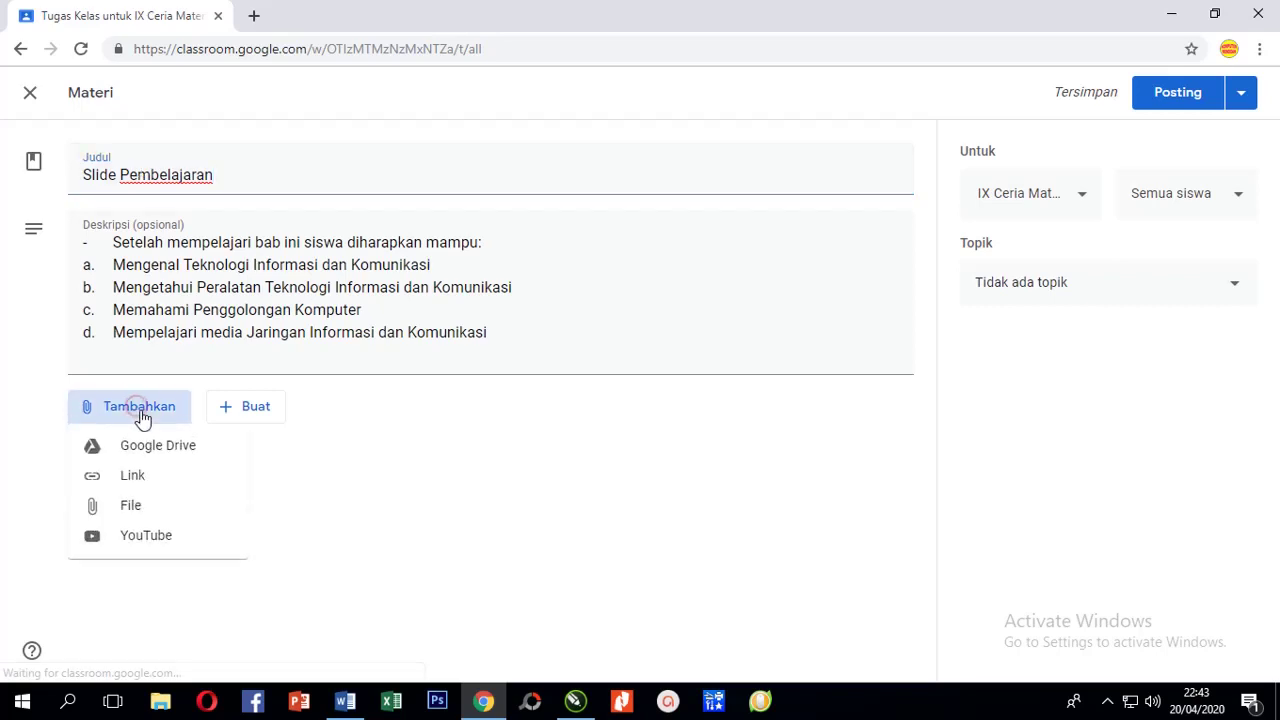
{"action": "left_click", "coordinate": [155, 508]}
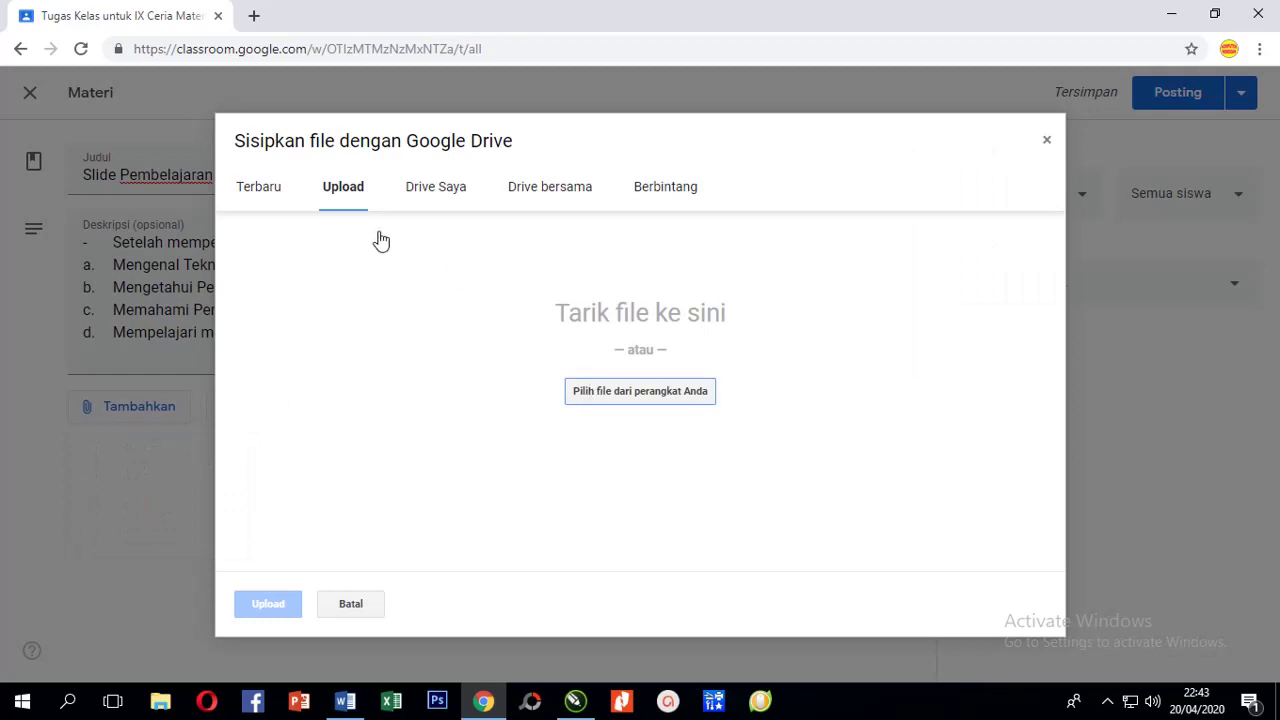
{"action": "left_click", "coordinate": [628, 403]}
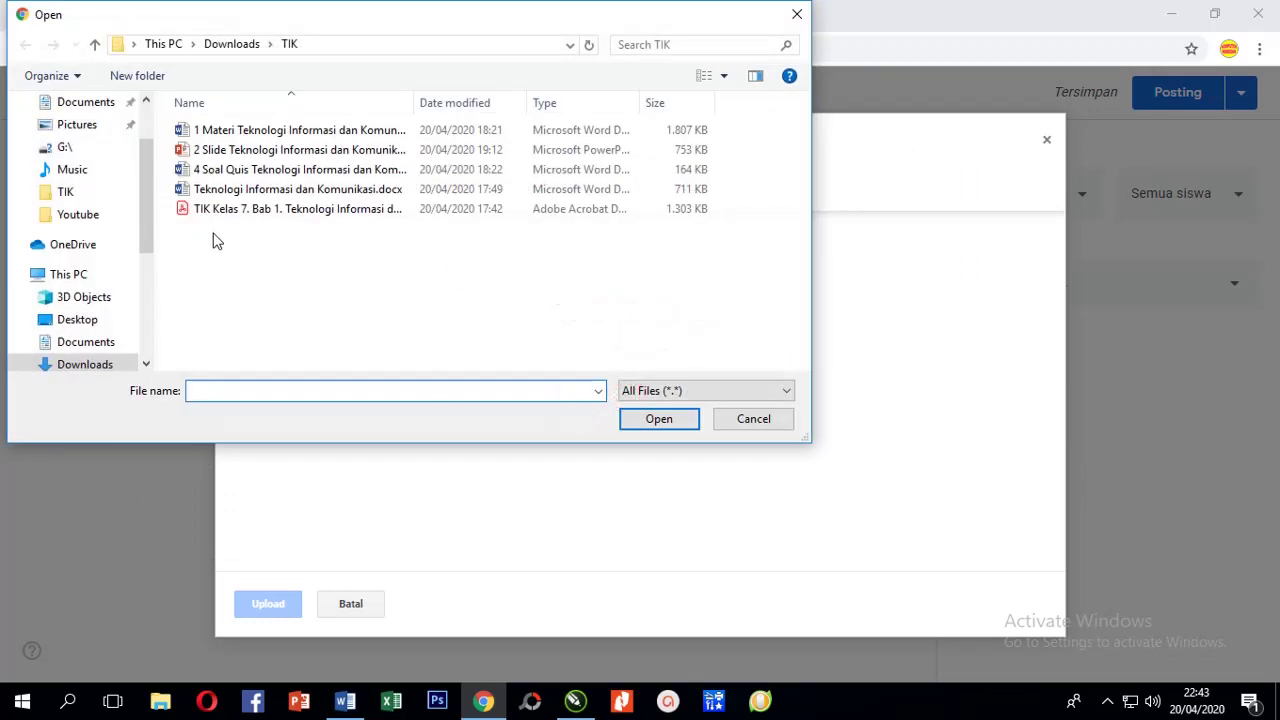
{"action": "left_click_drag", "start_coordinate": [416, 103], "coordinate": [603, 115]}
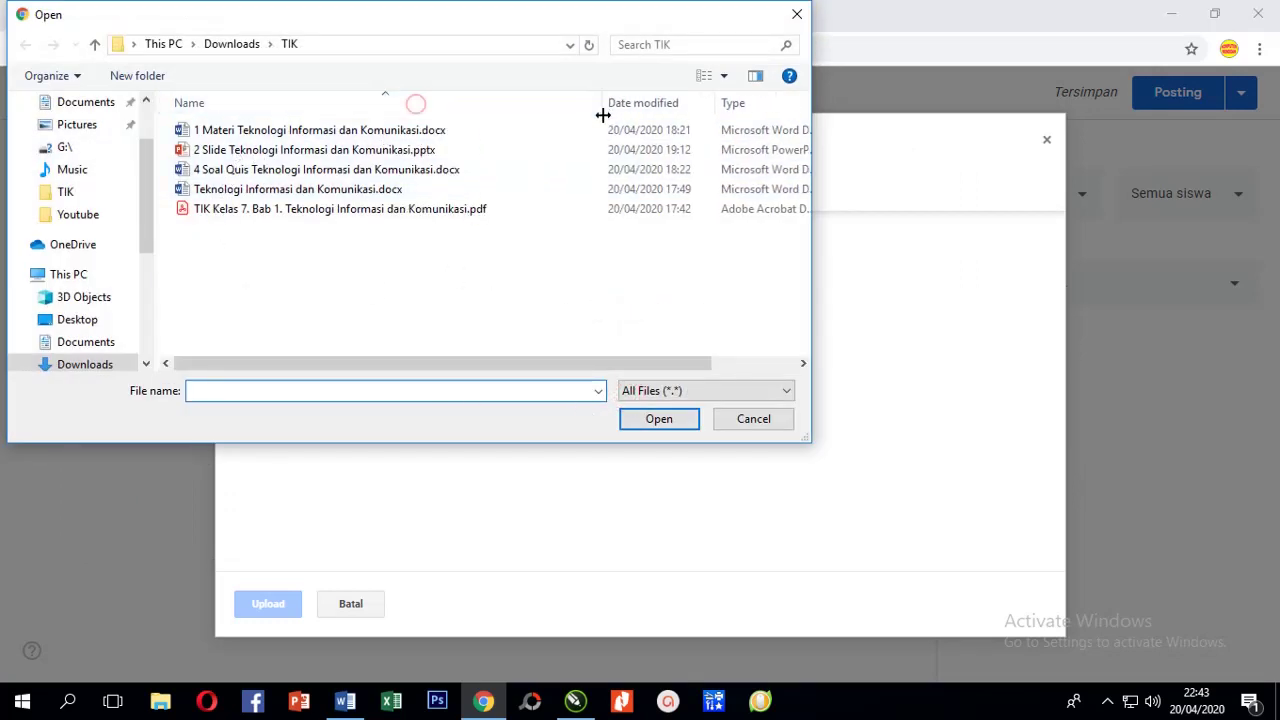
{"action": "left_click", "coordinate": [294, 151]}
{"action": "left_click", "coordinate": [656, 420]}
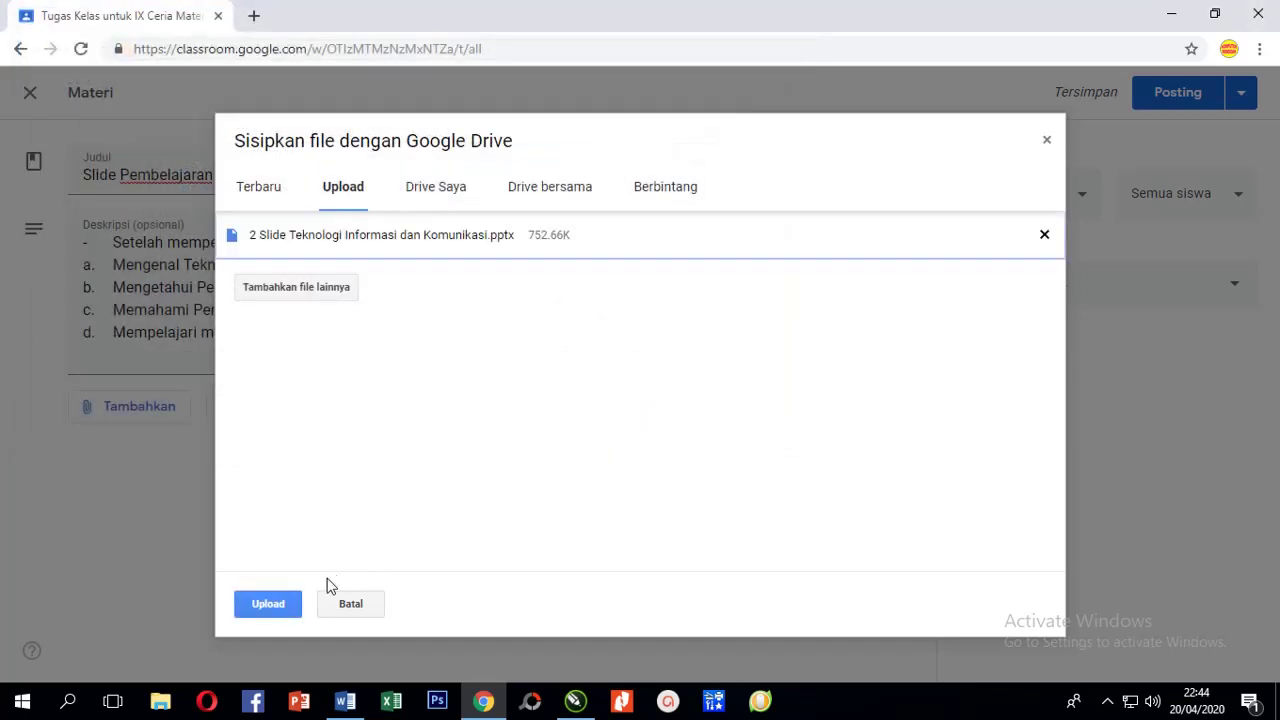
{"action": "left_click", "coordinate": [277, 605]}
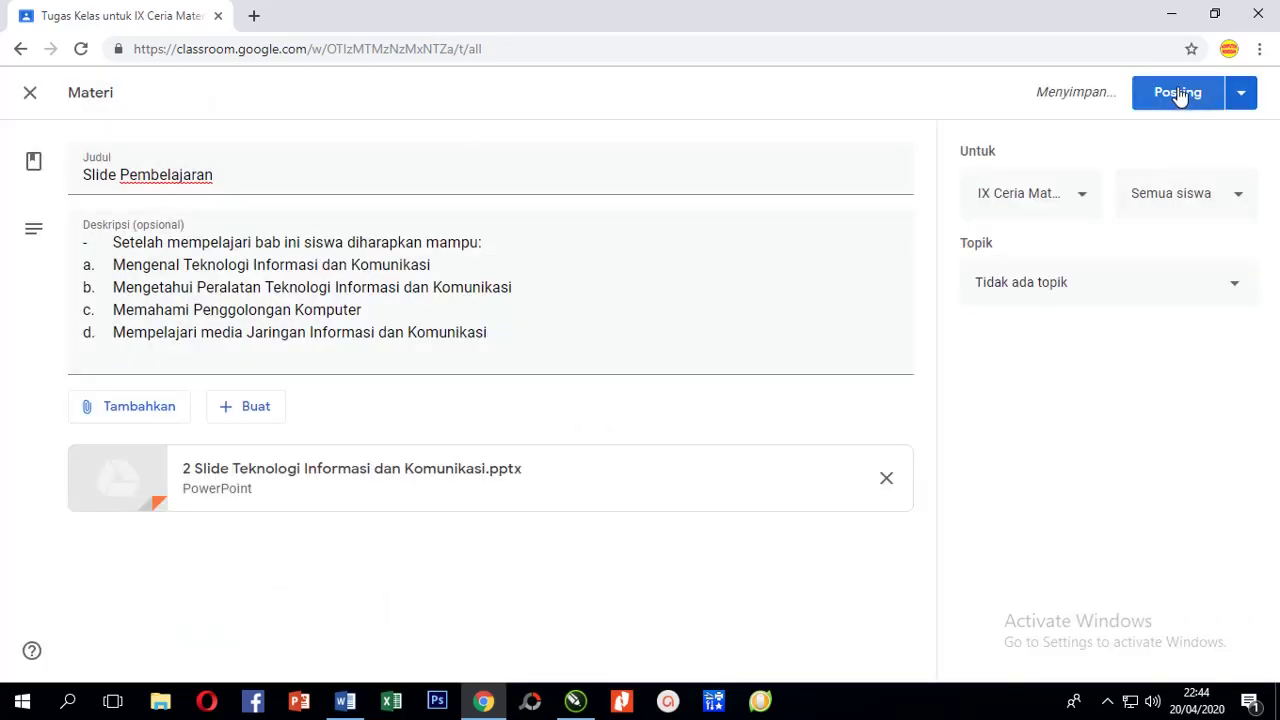
Post the Slide Pembelajaran material and move it under the Slide Pembelajaran topic.
{"action": "left_click", "coordinate": [1178, 93]}
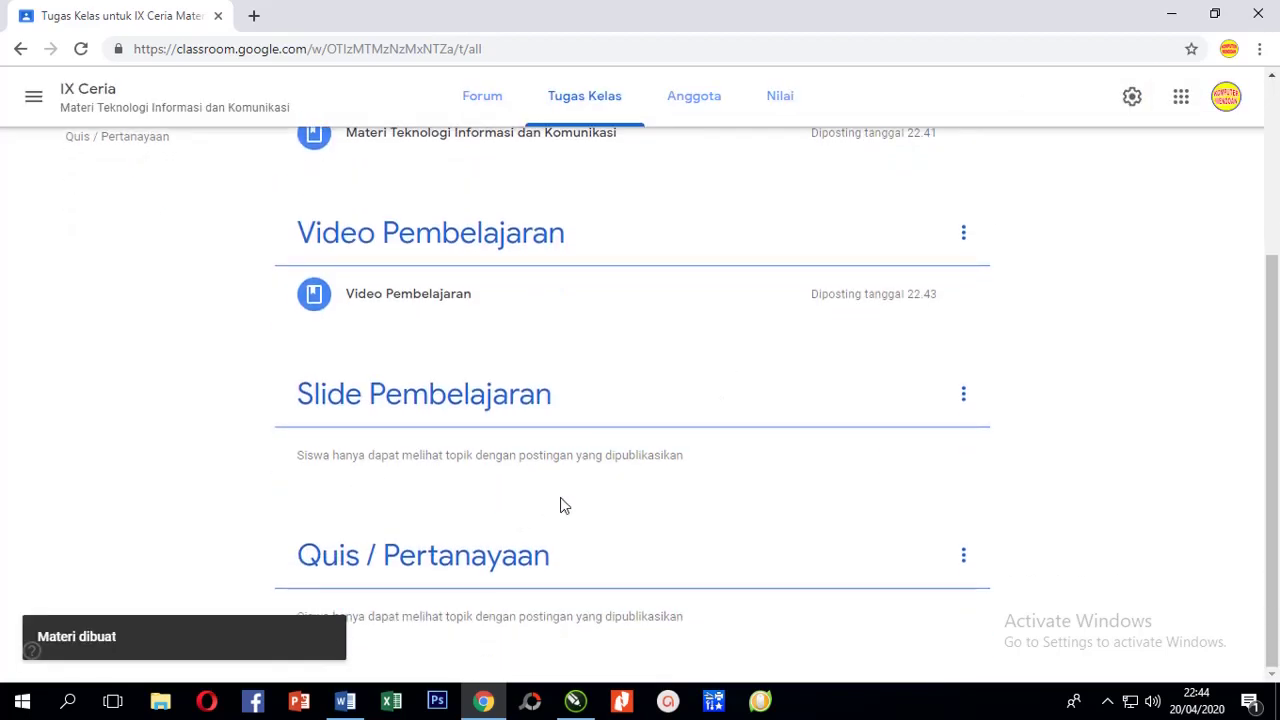
{"action": "scroll", "coordinate": [440, 545], "scroll_direction": "up", "scroll_amount": 3}
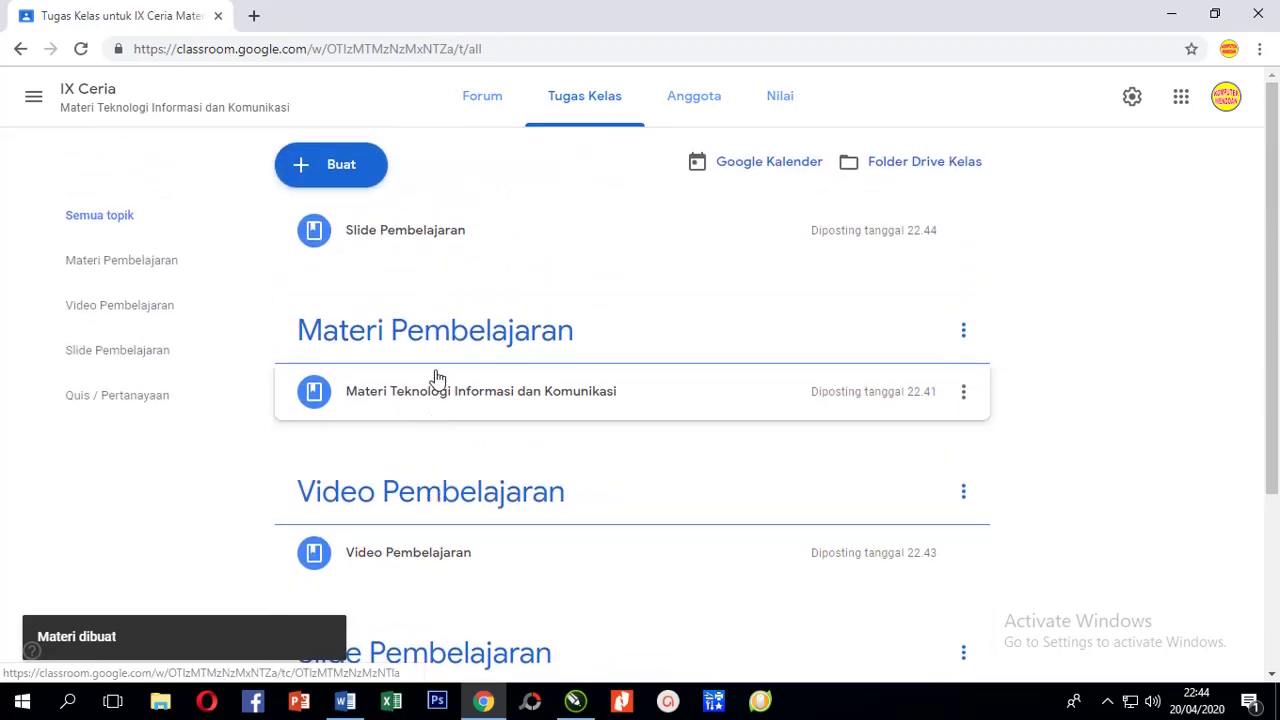
{"action": "scroll", "coordinate": [424, 270], "scroll_direction": "down", "scroll_amount": 1}
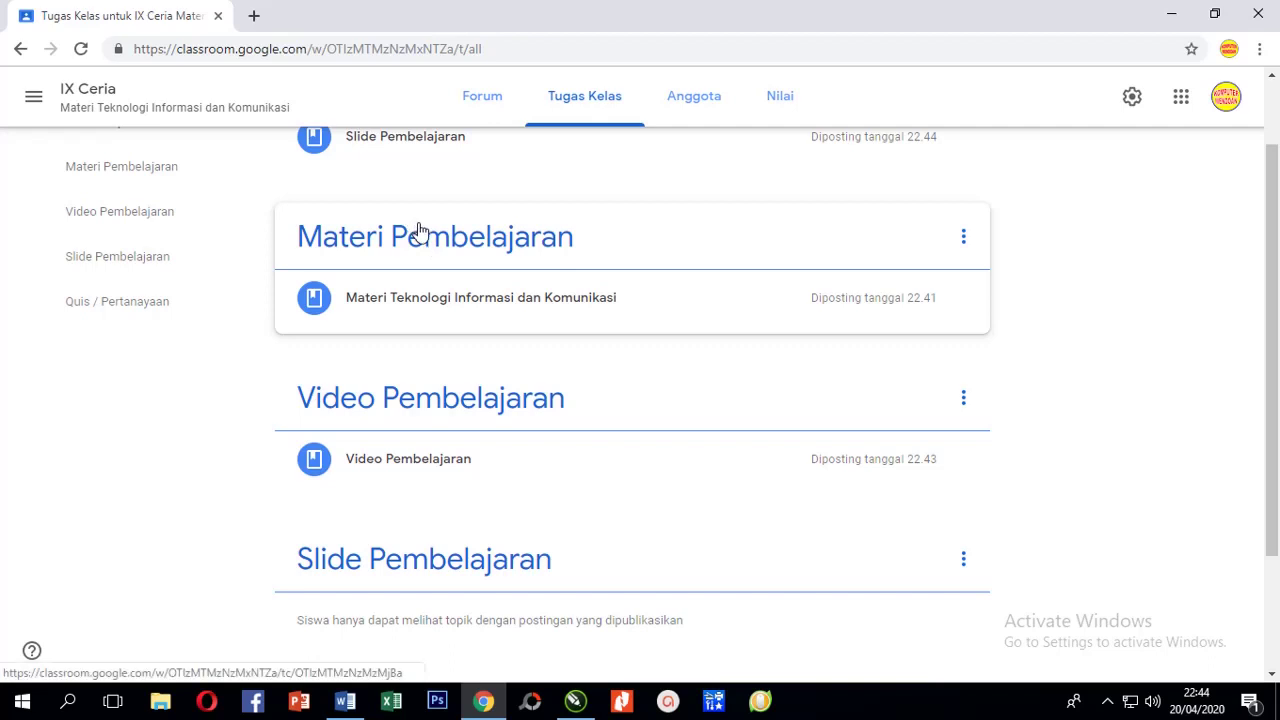
{"action": "scroll", "coordinate": [425, 245], "scroll_direction": "up", "scroll_amount": 1}
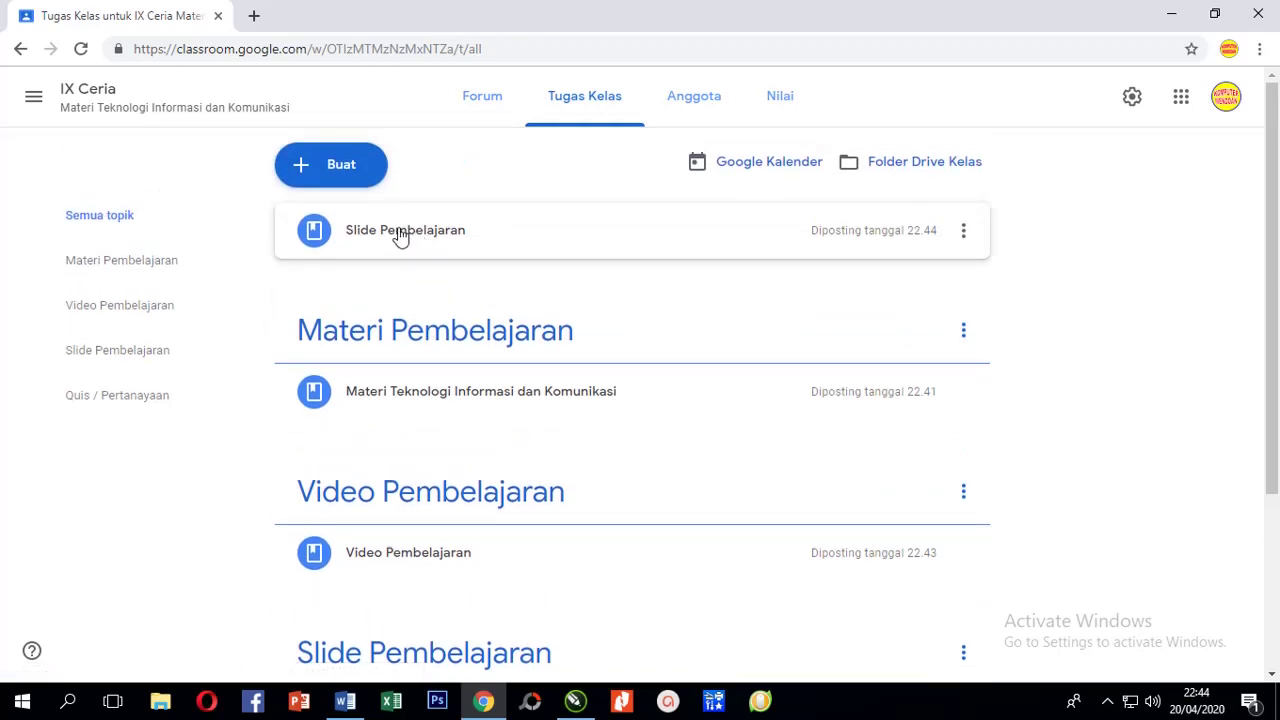
{"action": "left_click_drag", "start_coordinate": [400, 235], "coordinate": [428, 580]}
{"action": "scroll", "coordinate": [448, 556], "scroll_direction": "down", "scroll_amount": 1}
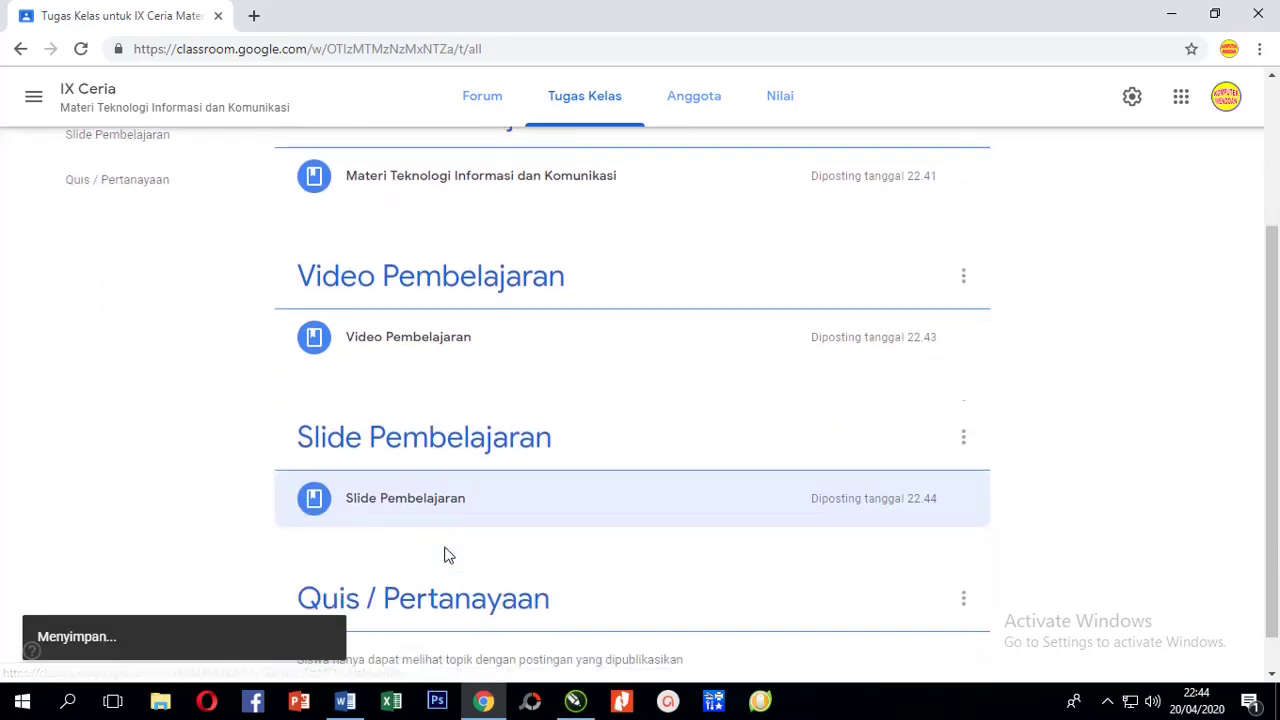
{"action": "scroll", "coordinate": [448, 556], "scroll_direction": "down", "scroll_amount": 1}
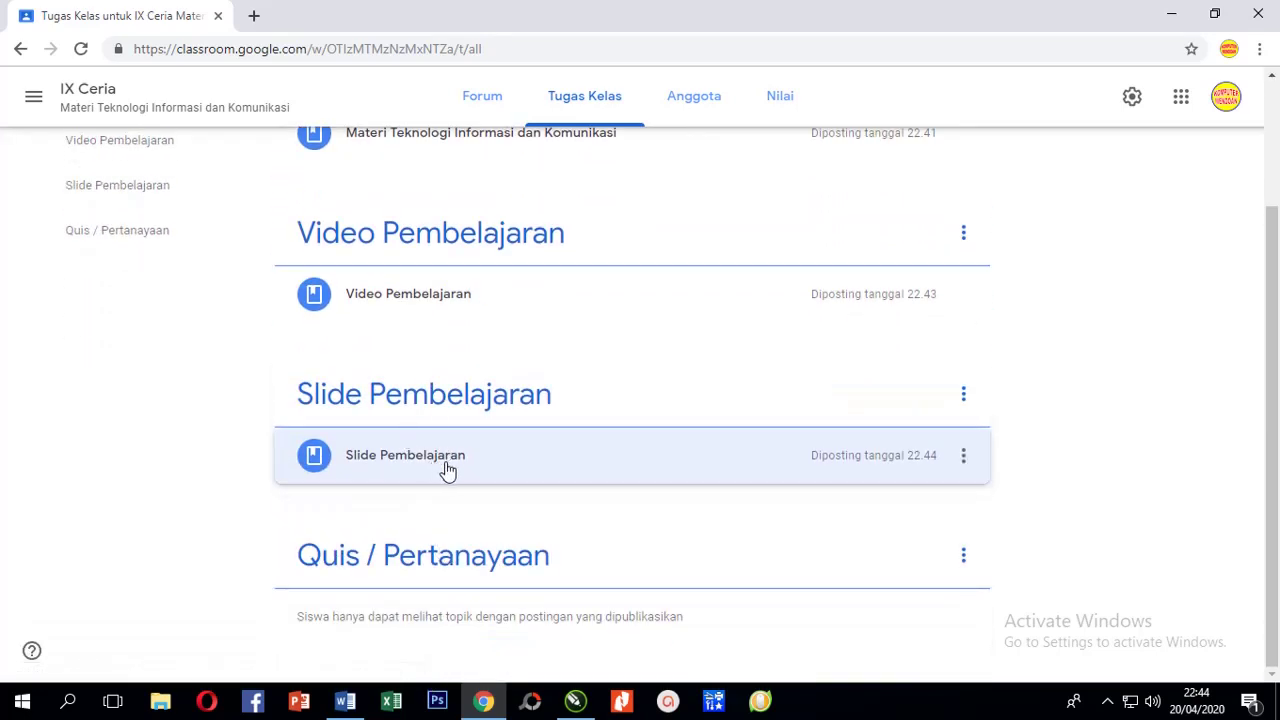
Start a new material titled "Quis TIK" and fill its description with the learning objectives a to d.
{"action": "scroll", "coordinate": [428, 520], "scroll_direction": "up", "scroll_amount": 1}
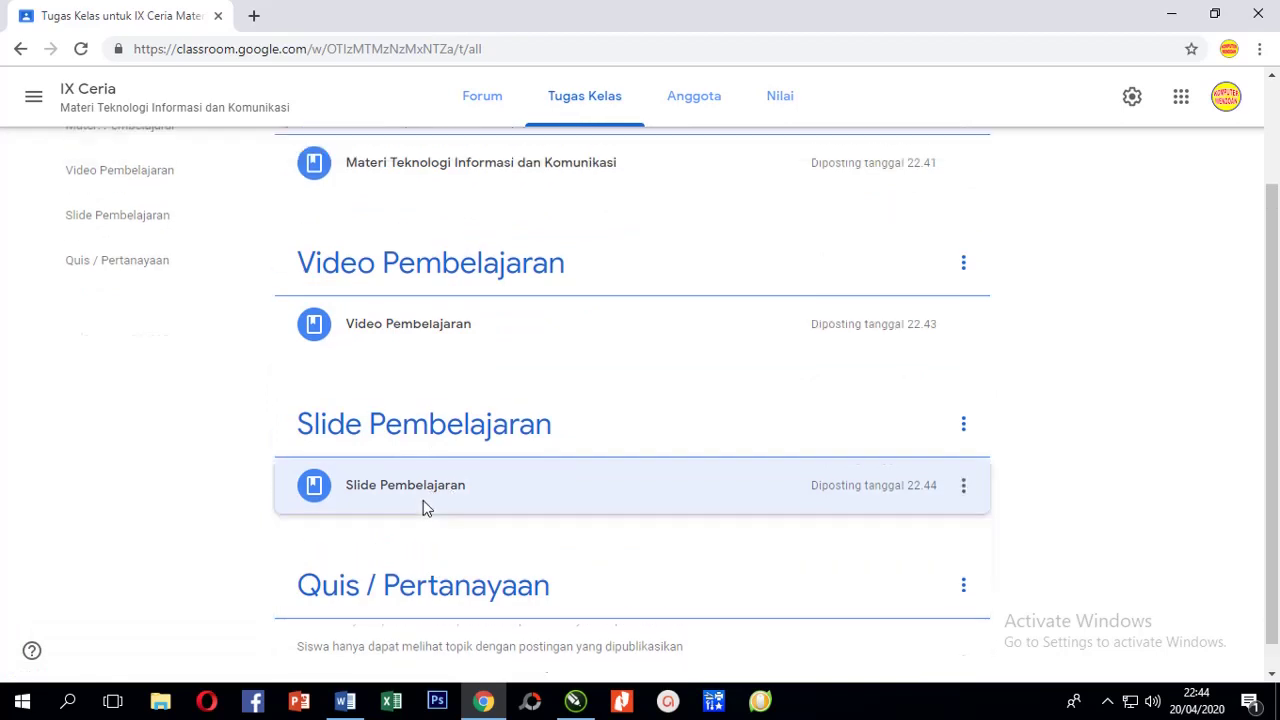
{"action": "scroll", "coordinate": [423, 508], "scroll_direction": "up", "scroll_amount": 3}
{"action": "left_click", "coordinate": [334, 168]}
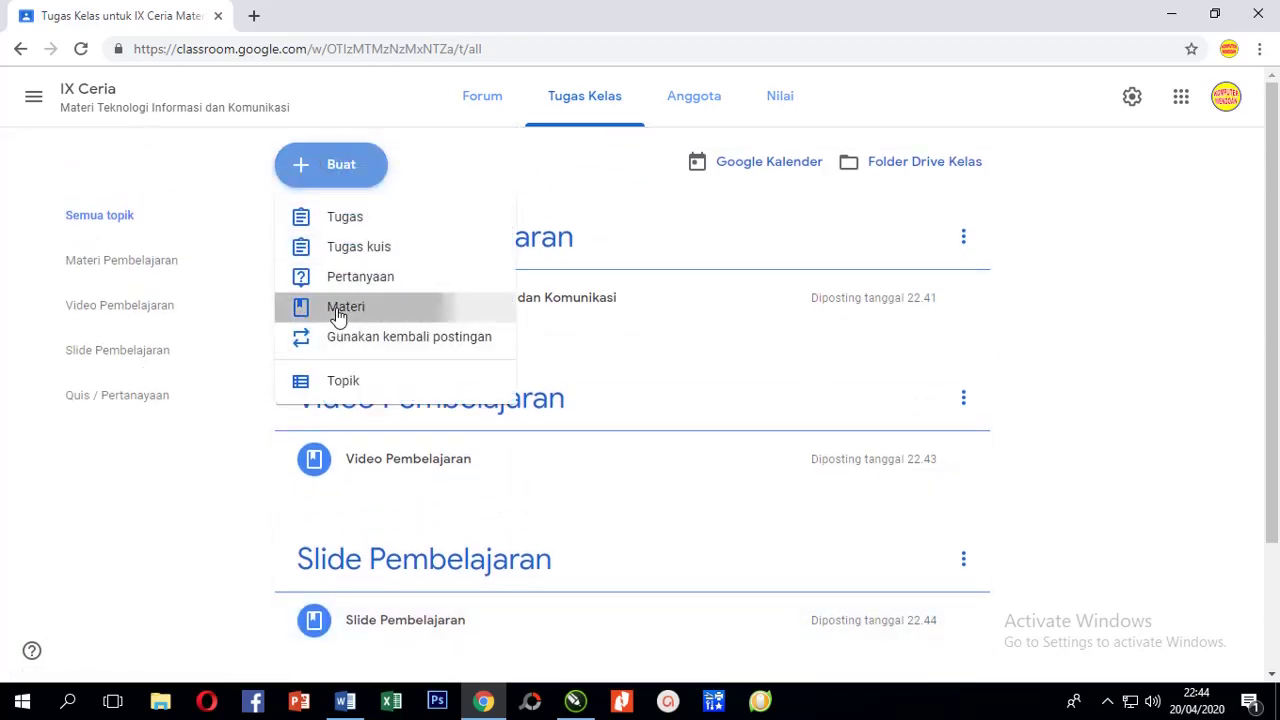
{"action": "left_click", "coordinate": [340, 309]}
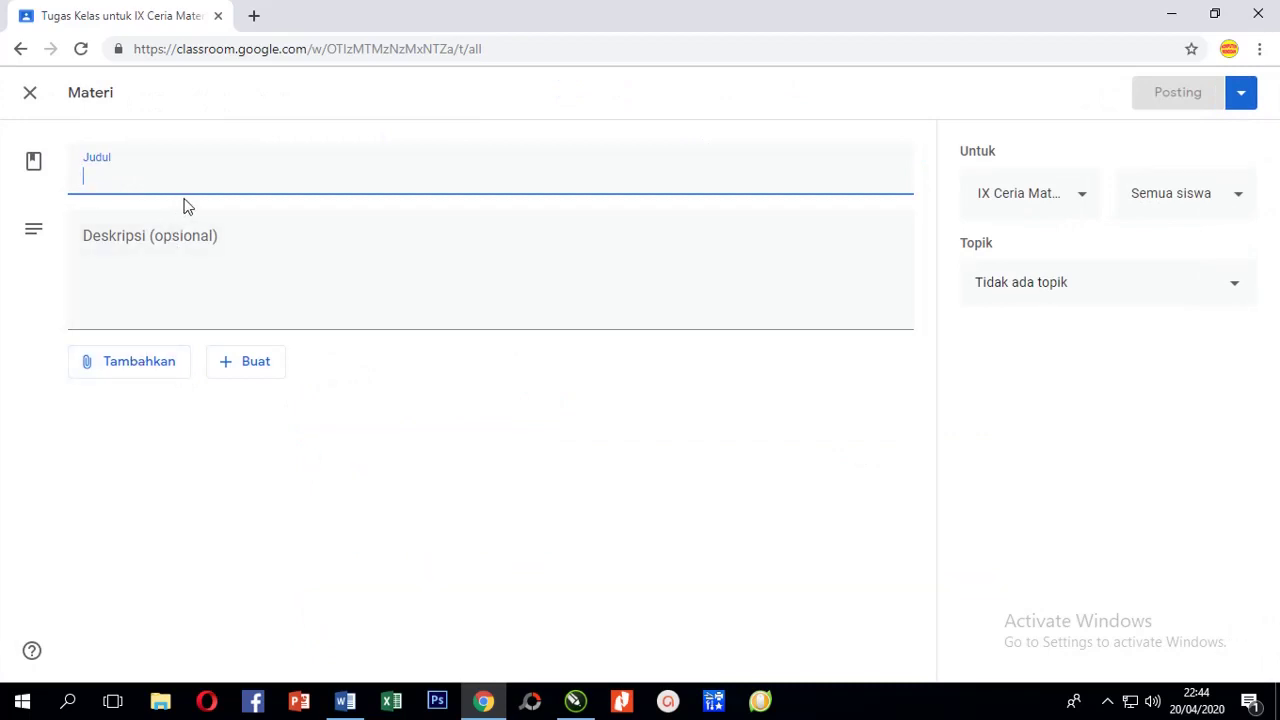
{"action": "type", "text": "Quis TIK"}
{"action": "key", "text": "Tab"}
{"action": "type", "text": "-\tSetelah mempelajari bab ini siswa diharapkan mampu: a.\tMengenal Teknologi Informasi dan Komunikasi b.\tMengetahui Peralatan Teknologi Informasi dan Komunikasi c.\tMemahami Penggolongan Komputer d.\tMempelajari media Jaringan Informasi dan Komunikasi"}
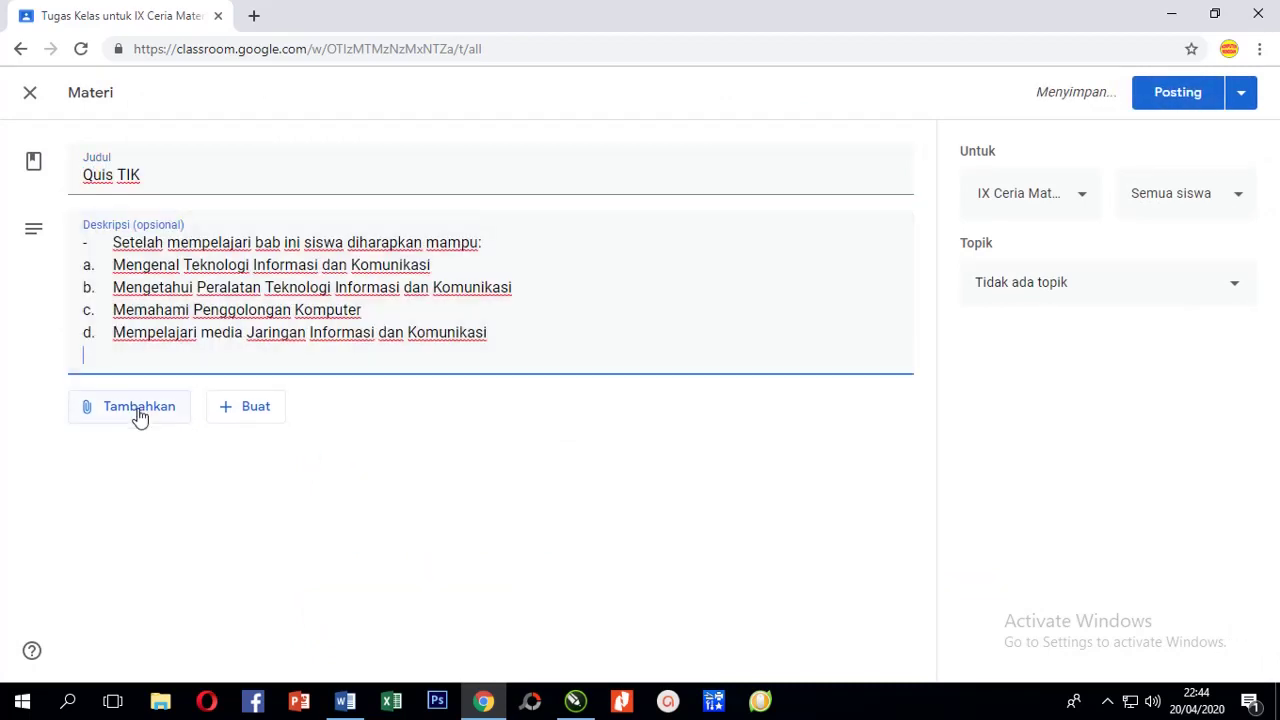
Open the device file chooser for uploading an attachment to the Quis TIK material.
{"action": "left_click", "coordinate": [139, 410]}
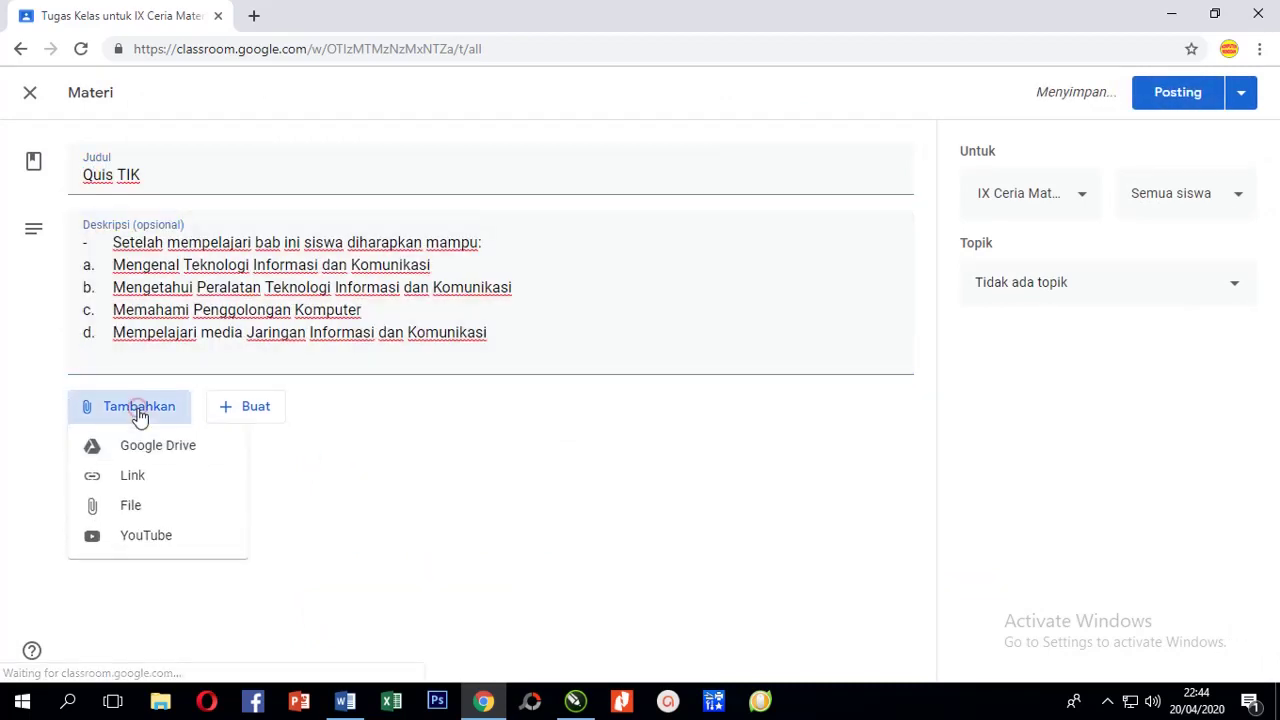
{"action": "left_click", "coordinate": [166, 512]}
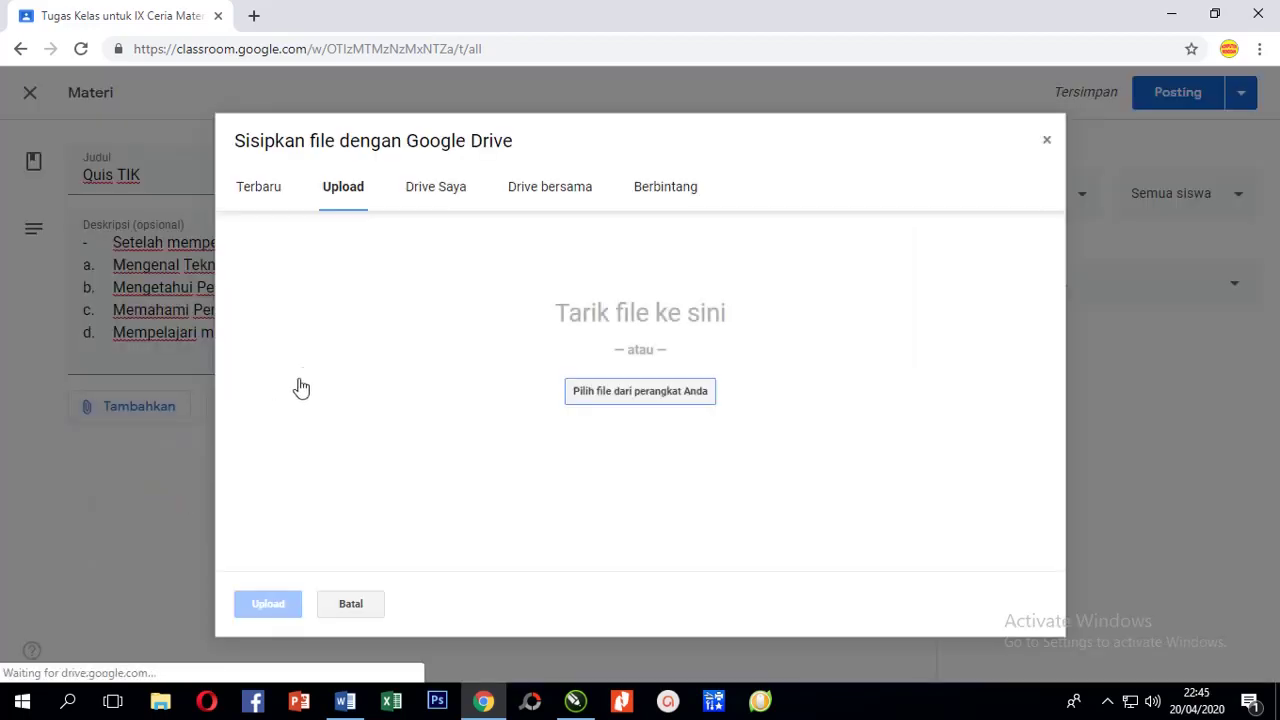
{"action": "left_click", "coordinate": [650, 391]}
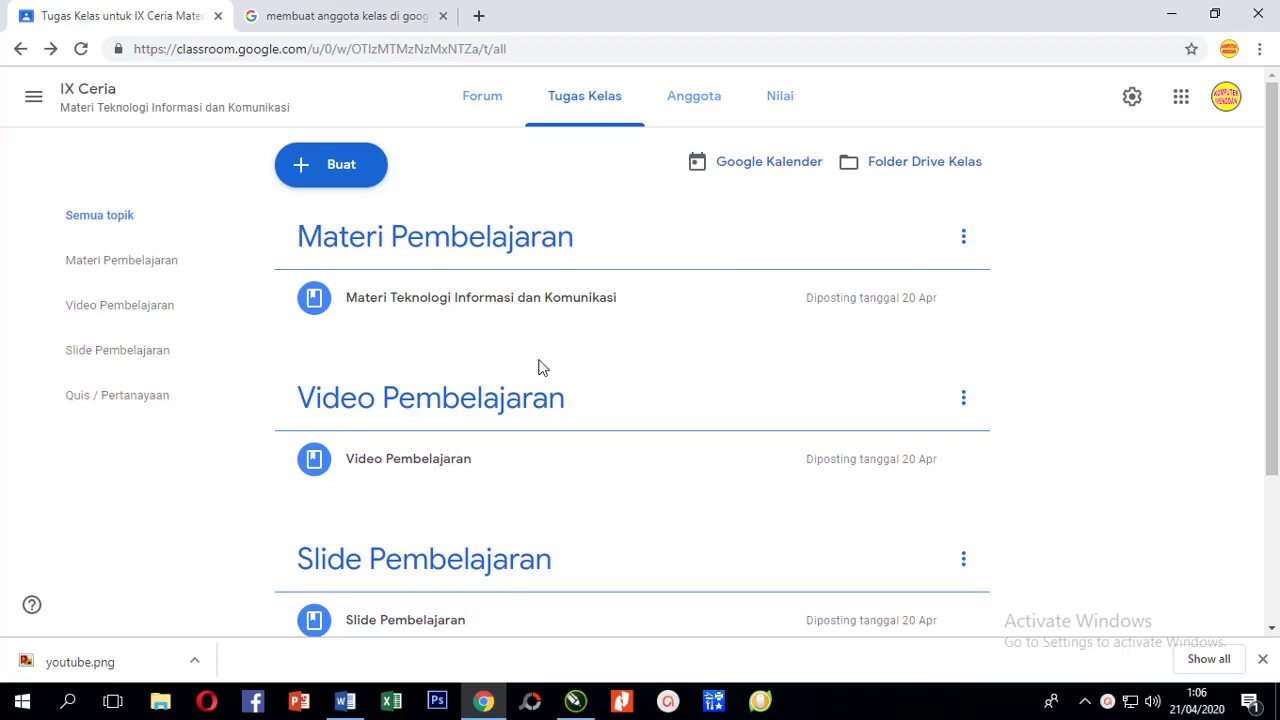
Create a quiz assignment and attach "4 Soal Quis Teknologi Informasi dan Komunikasi.docx" from the Downloads TIK folder.
{"action": "left_click", "coordinate": [342, 167]}
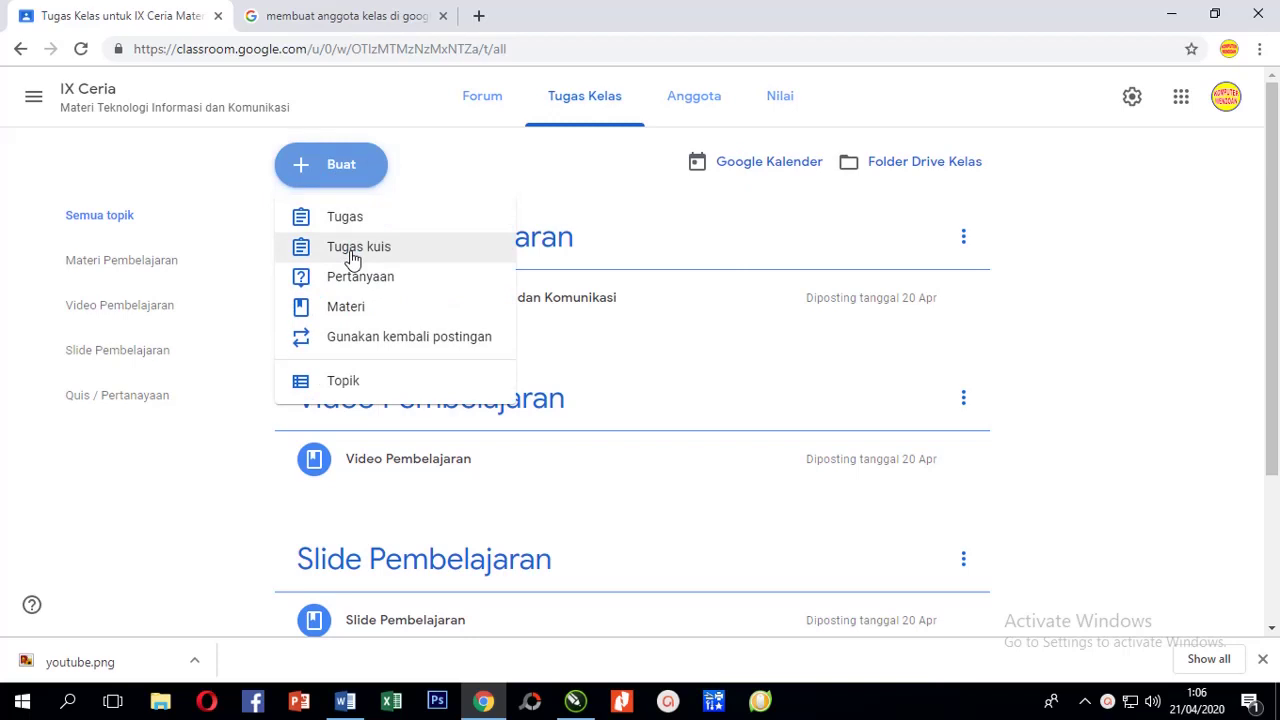
{"action": "left_click", "coordinate": [352, 257]}
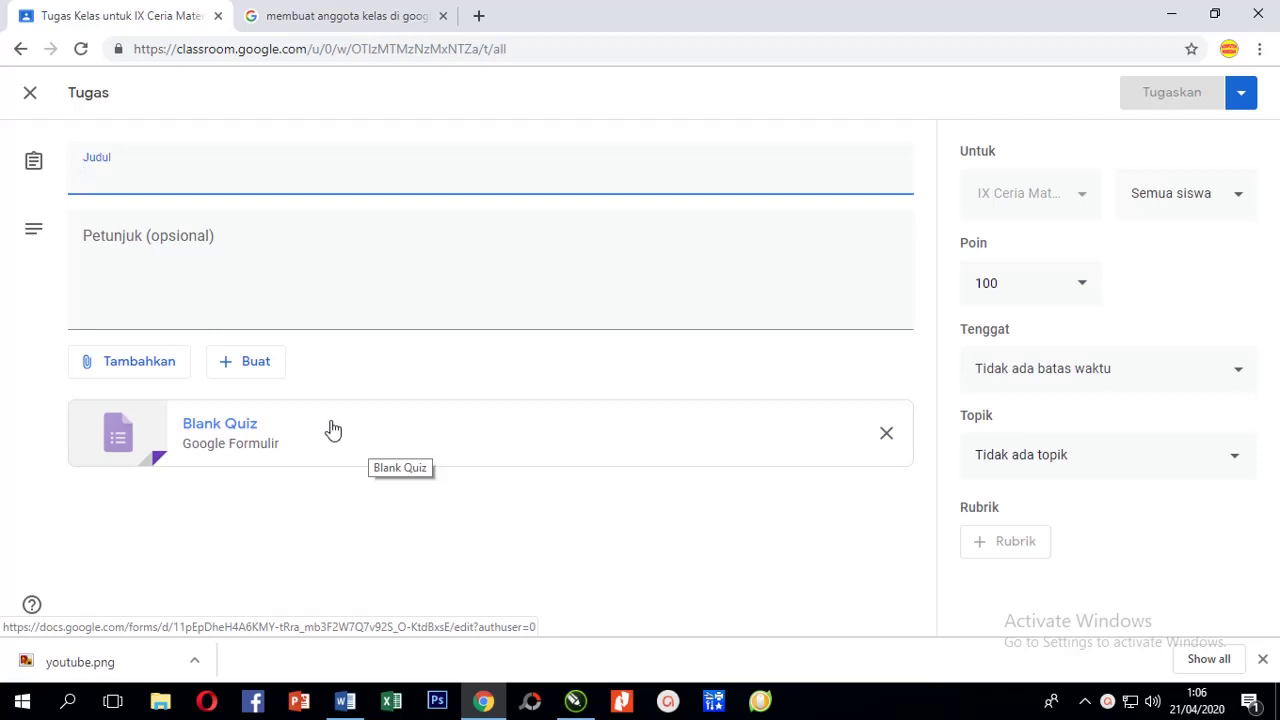
{"action": "left_click", "coordinate": [149, 373]}
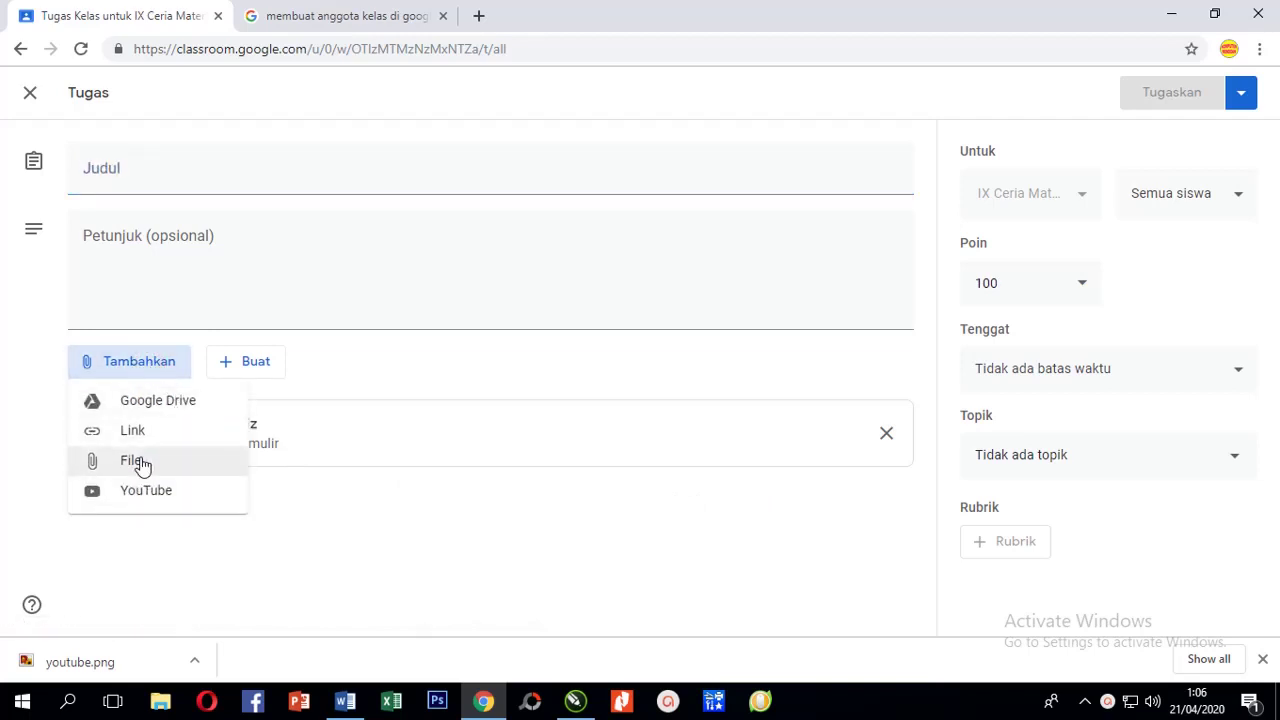
{"action": "left_click", "coordinate": [142, 463]}
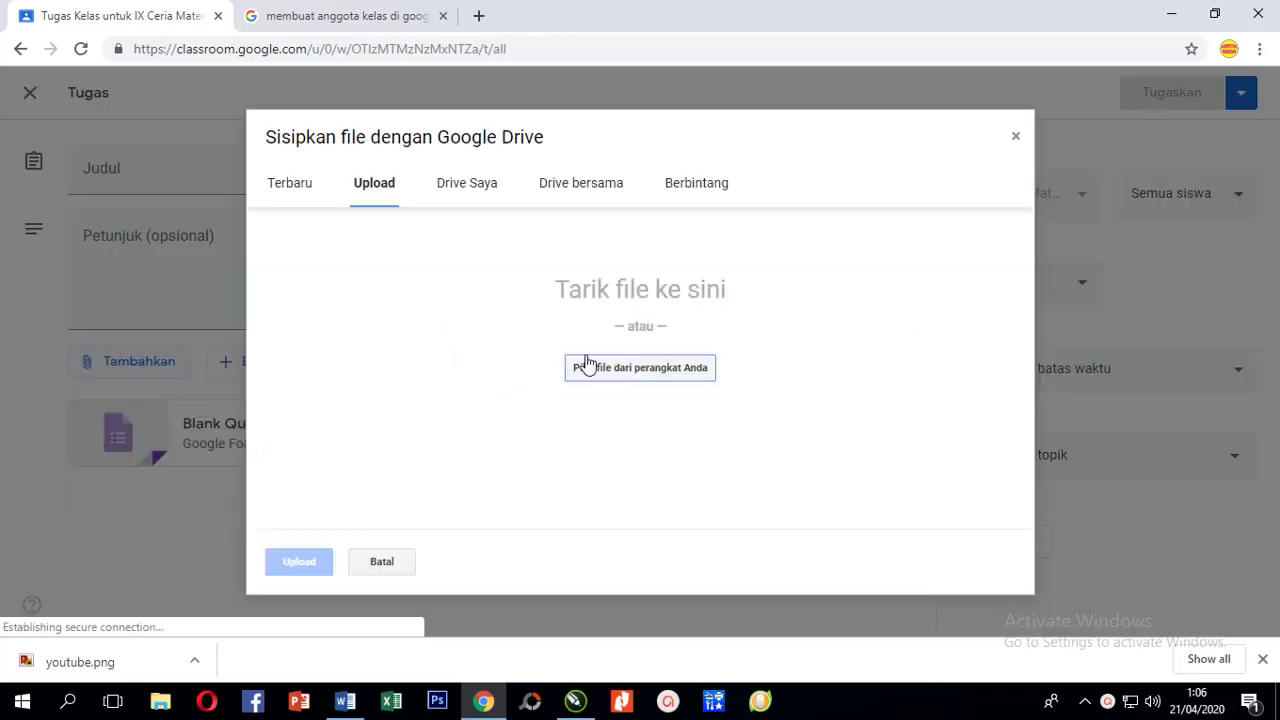
{"action": "left_click", "coordinate": [603, 374]}
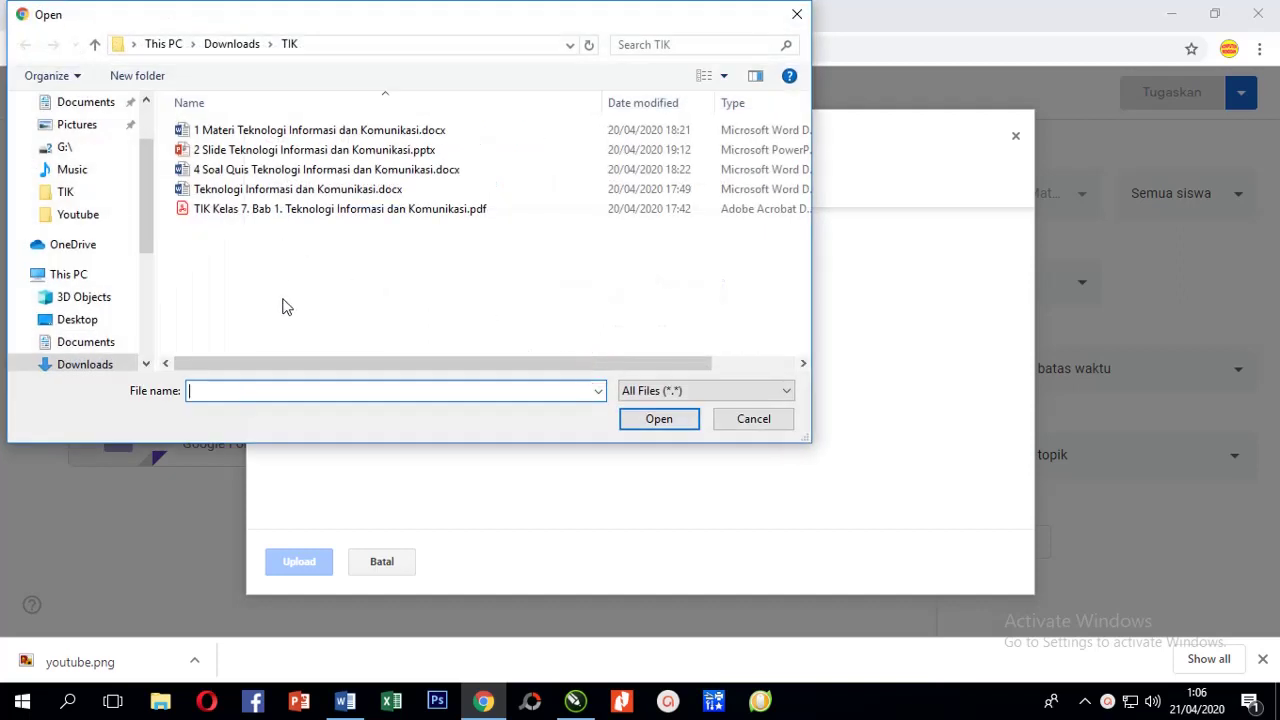
{"action": "left_click", "coordinate": [258, 171]}
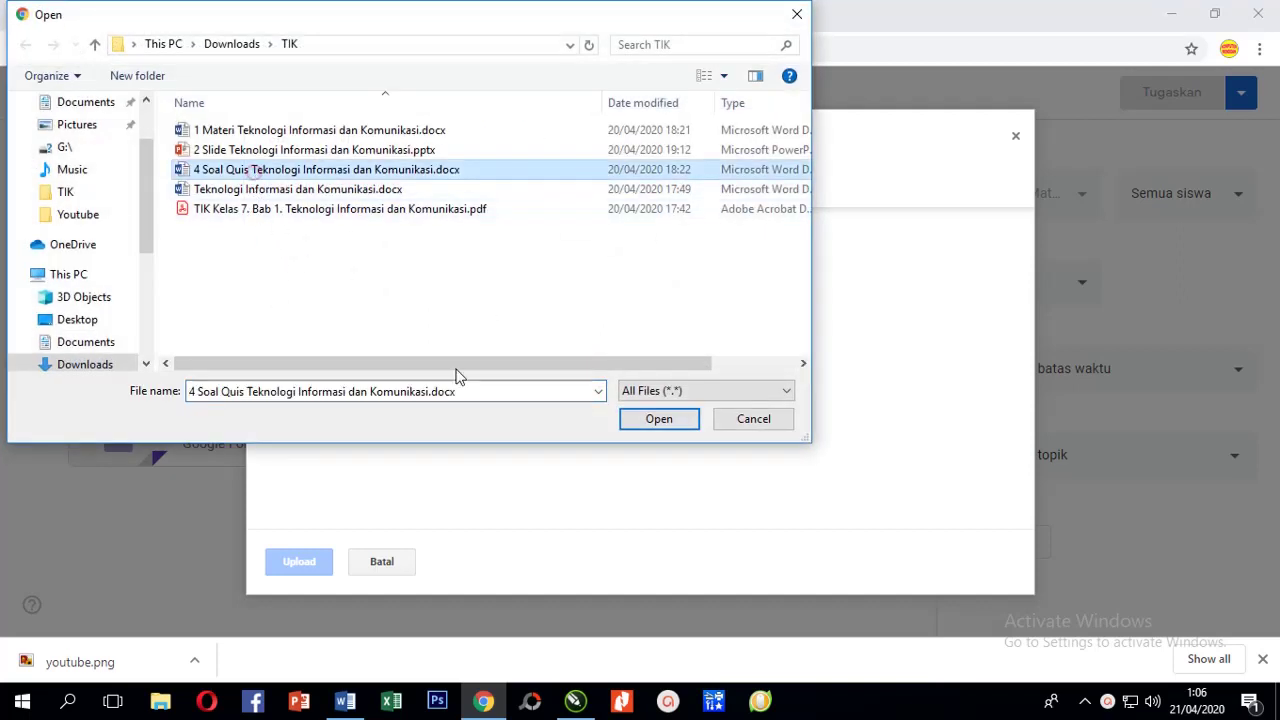
{"action": "left_click", "coordinate": [640, 423]}
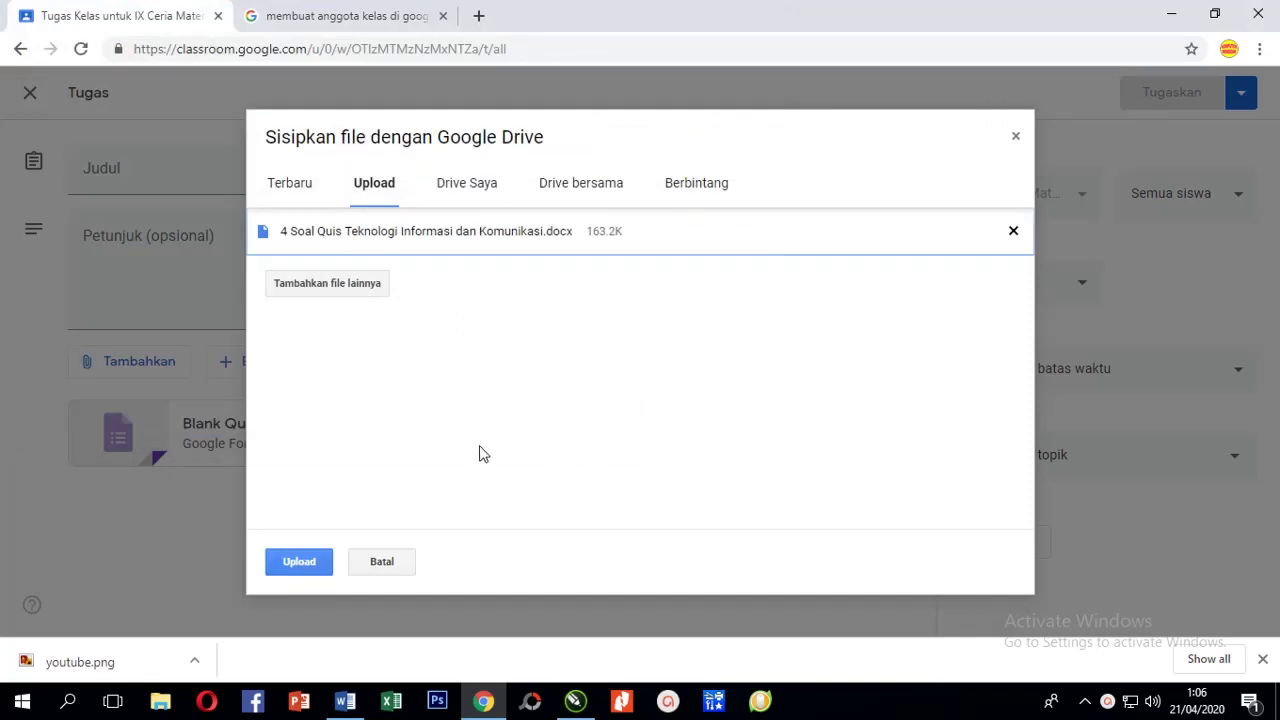
{"action": "left_click", "coordinate": [313, 562]}
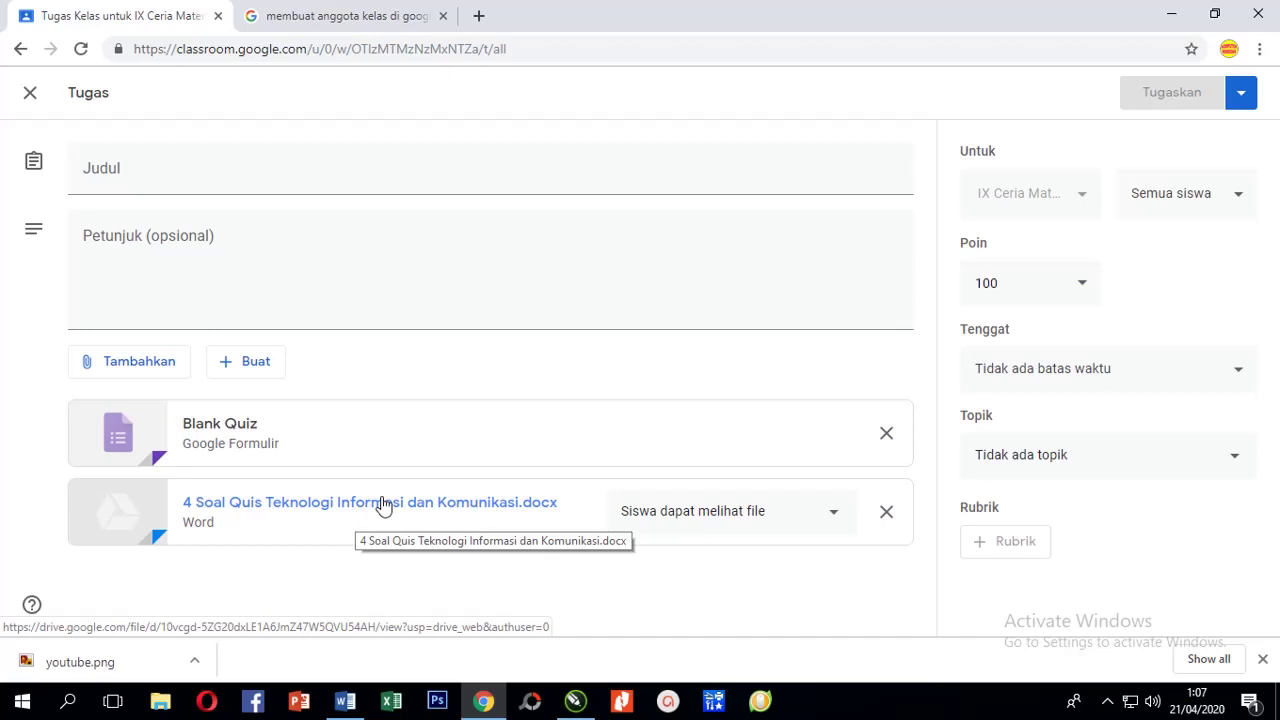
Open the attached Blank Quiz form, then switch to Google Drive and open the IX Ceria folder inside the Classroom folder.
{"action": "left_click", "coordinate": [263, 438]}
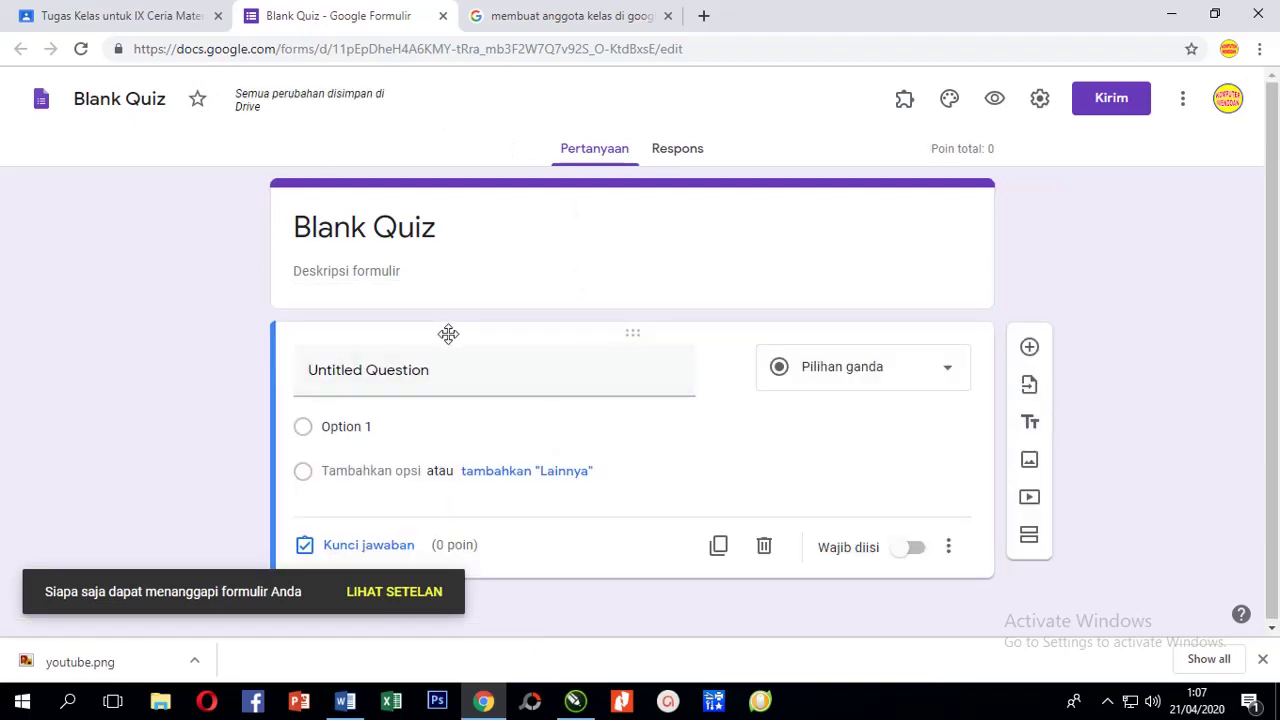
{"action": "left_click", "coordinate": [558, 15]}
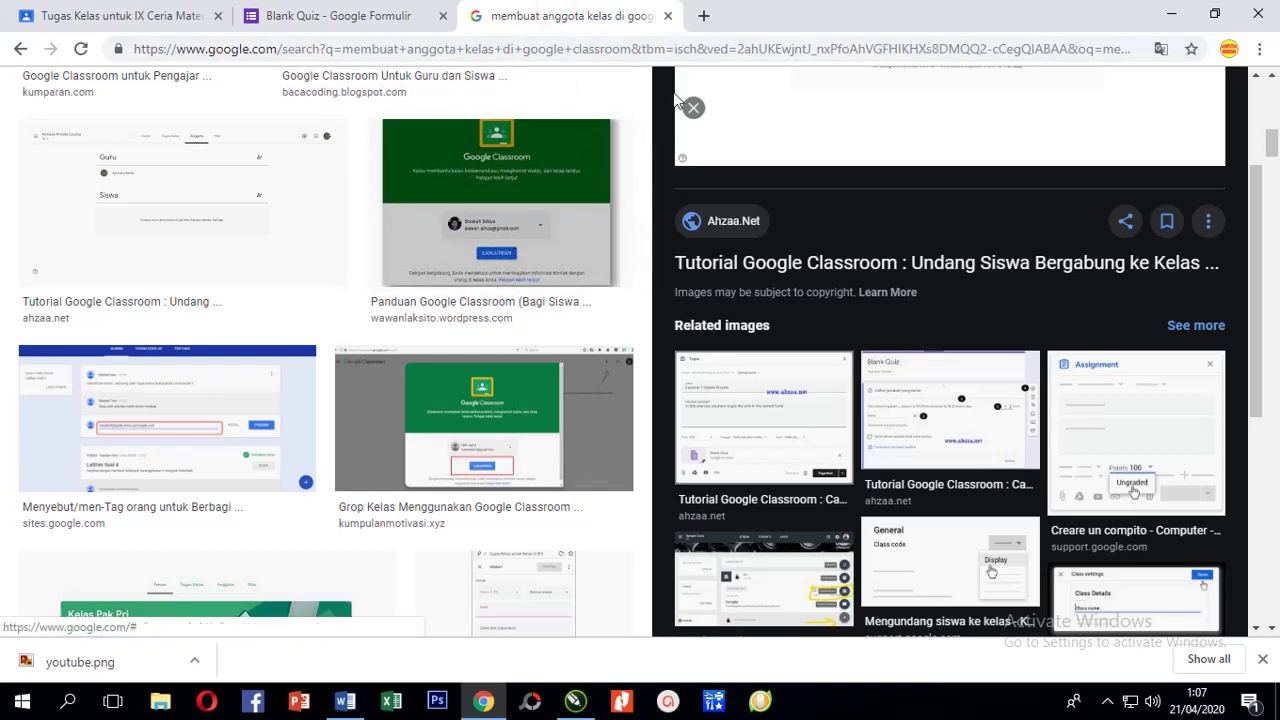
{"action": "scroll", "coordinate": [686, 94], "scroll_direction": "up", "scroll_amount": 5}
{"action": "left_click", "coordinate": [1174, 107]}
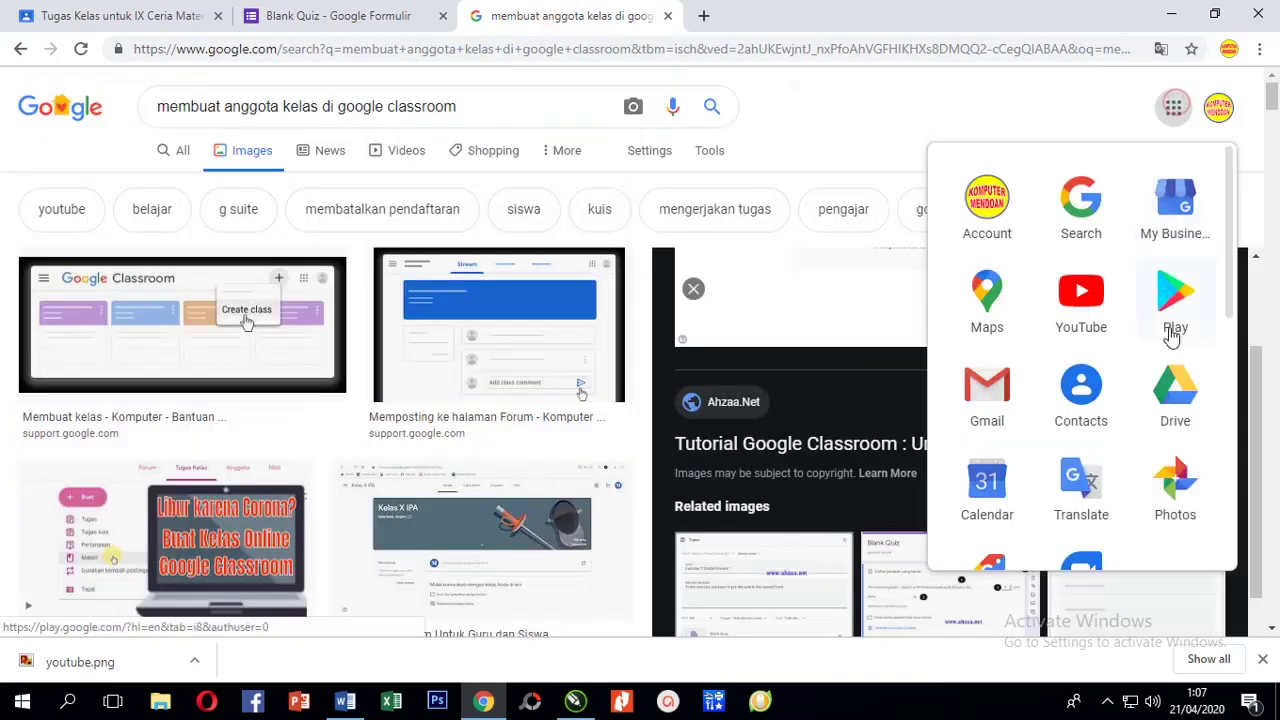
{"action": "left_click", "coordinate": [1175, 405]}
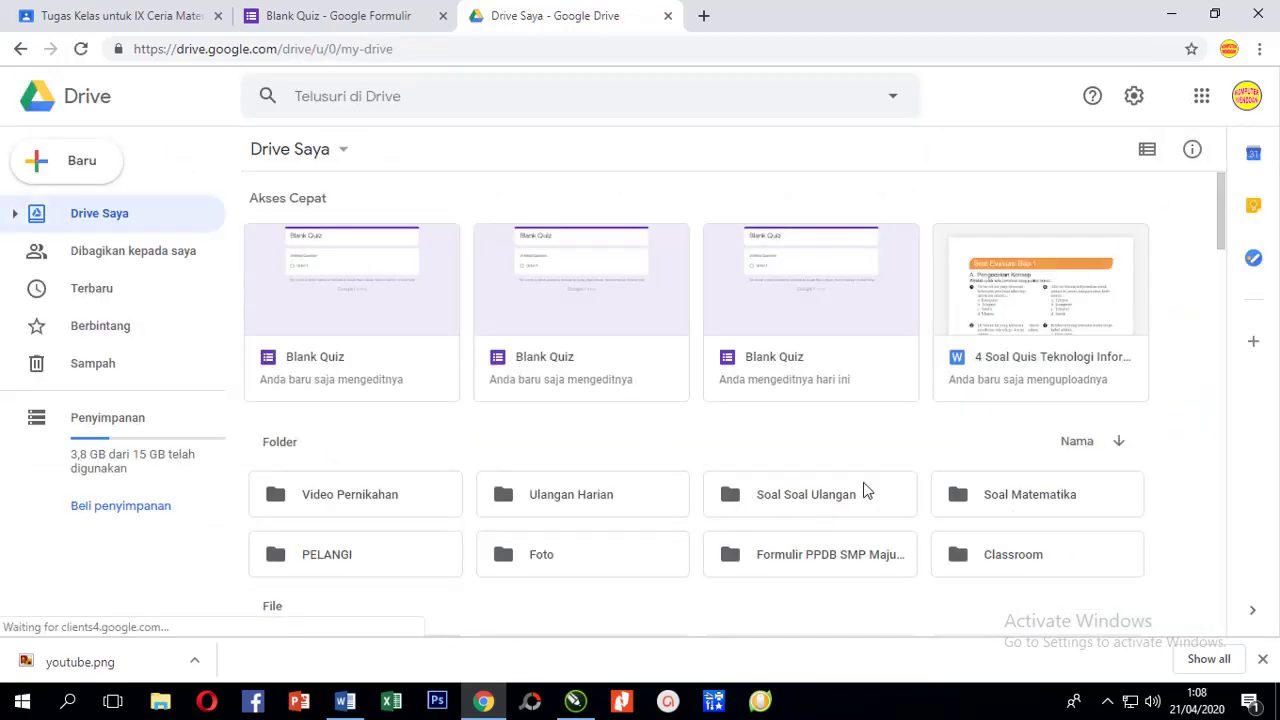
{"action": "scroll", "coordinate": [1010, 472], "scroll_direction": "down", "scroll_amount": 1}
{"action": "double_click", "coordinate": [1010, 470]}
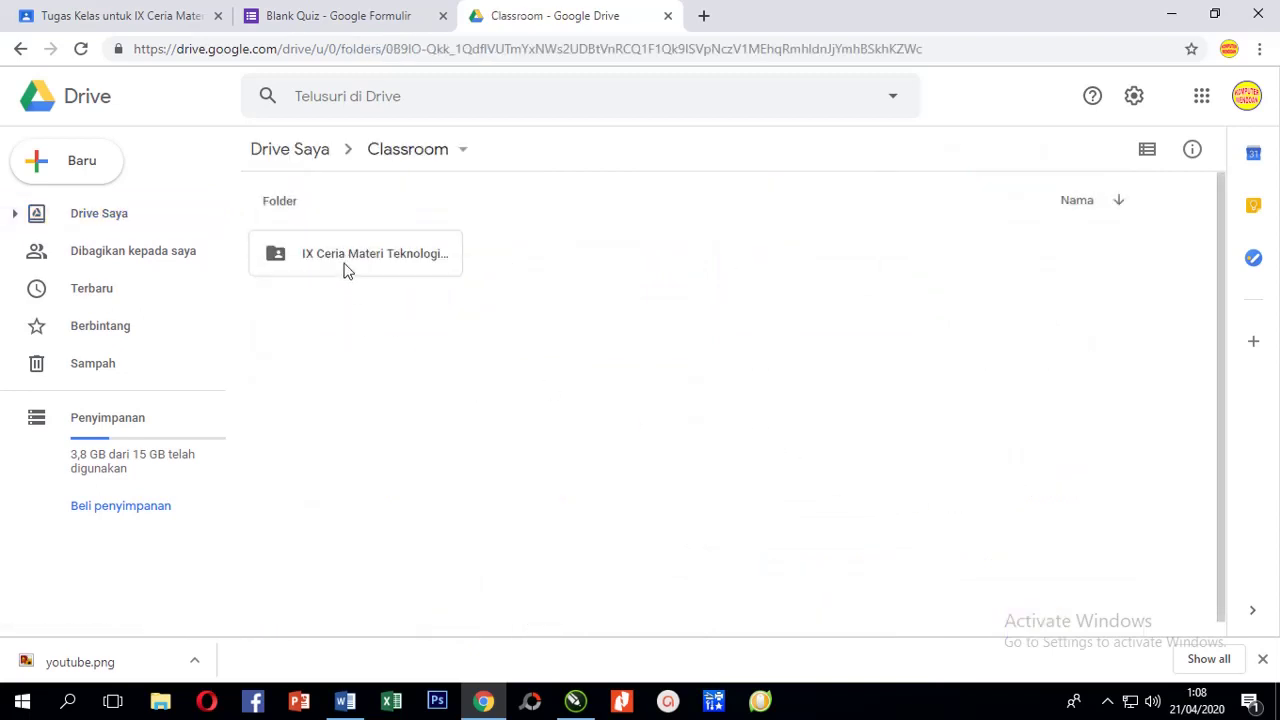
{"action": "left_click", "coordinate": [345, 258]}
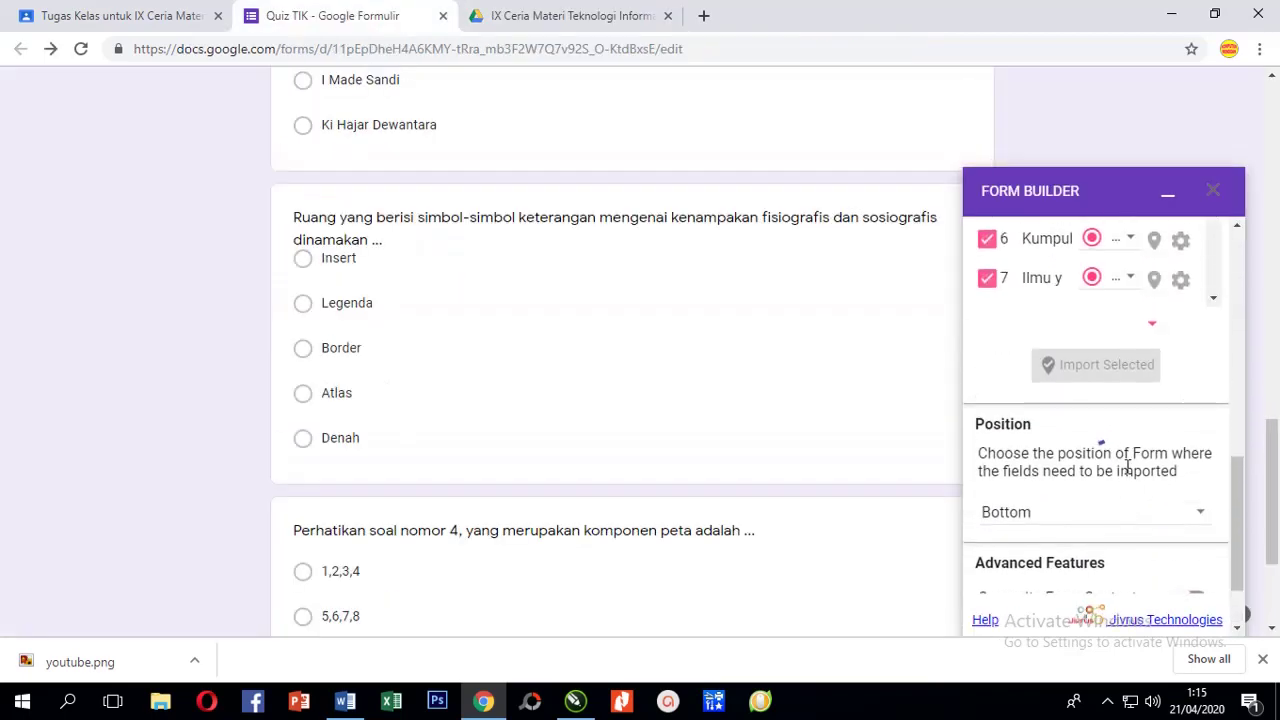
Close the Form Builder add-on in the Quiz TIK form.
{"action": "scroll", "coordinate": [1128, 468], "scroll_direction": "down", "scroll_amount": 4}
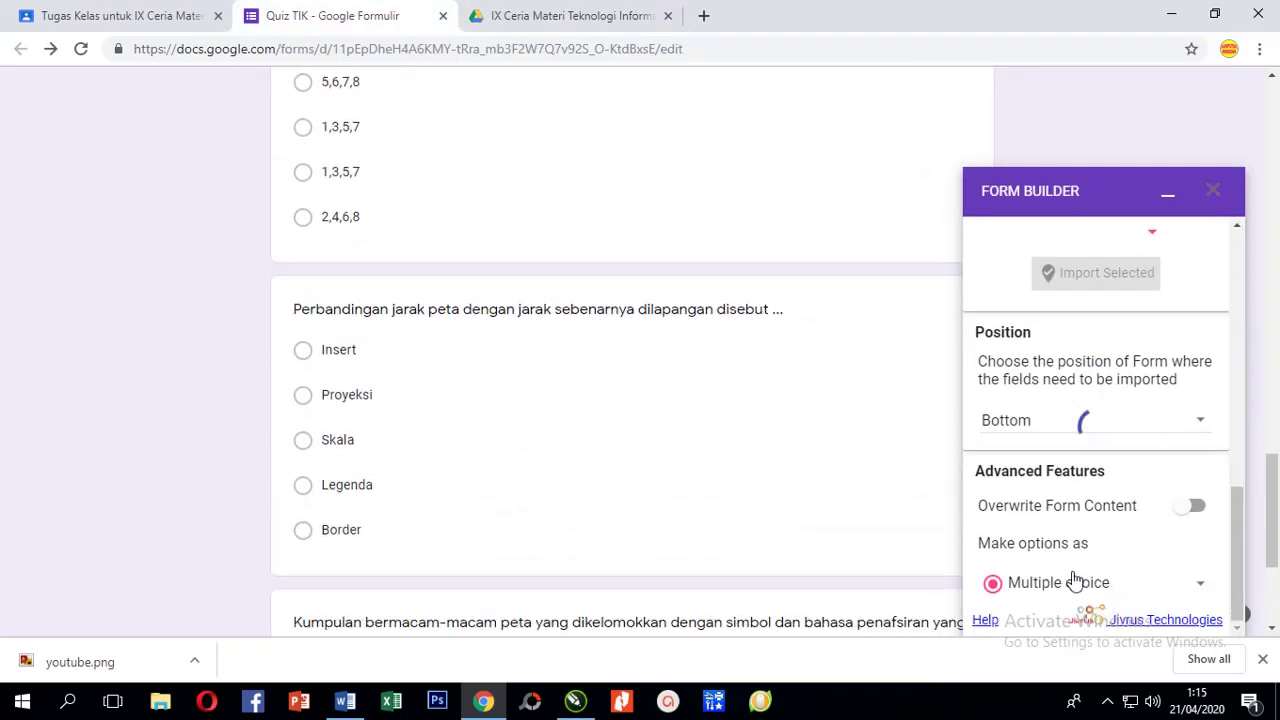
{"action": "left_click", "coordinate": [1213, 187]}
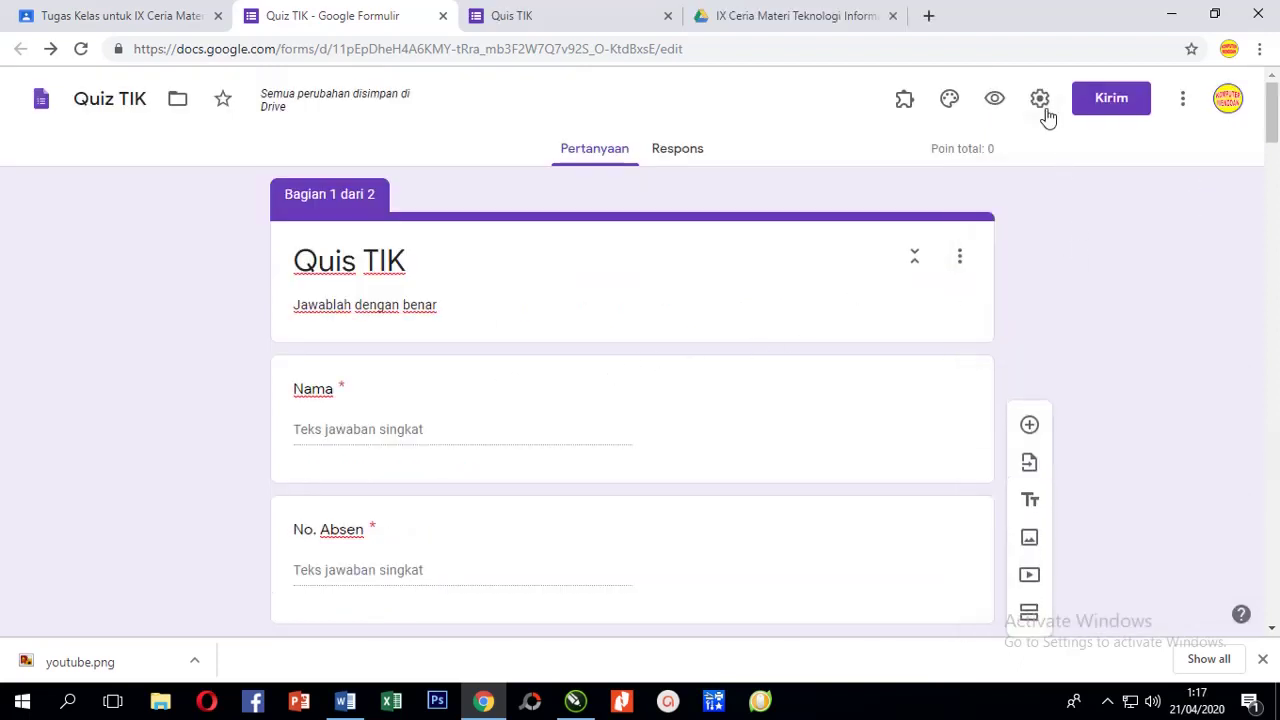
Hide "Pertanyaan tak terjawab" and "Jawaban yang benar" from respondents in the Quiz TIK form's quiz settings and save.
{"action": "left_click", "coordinate": [1040, 100]}
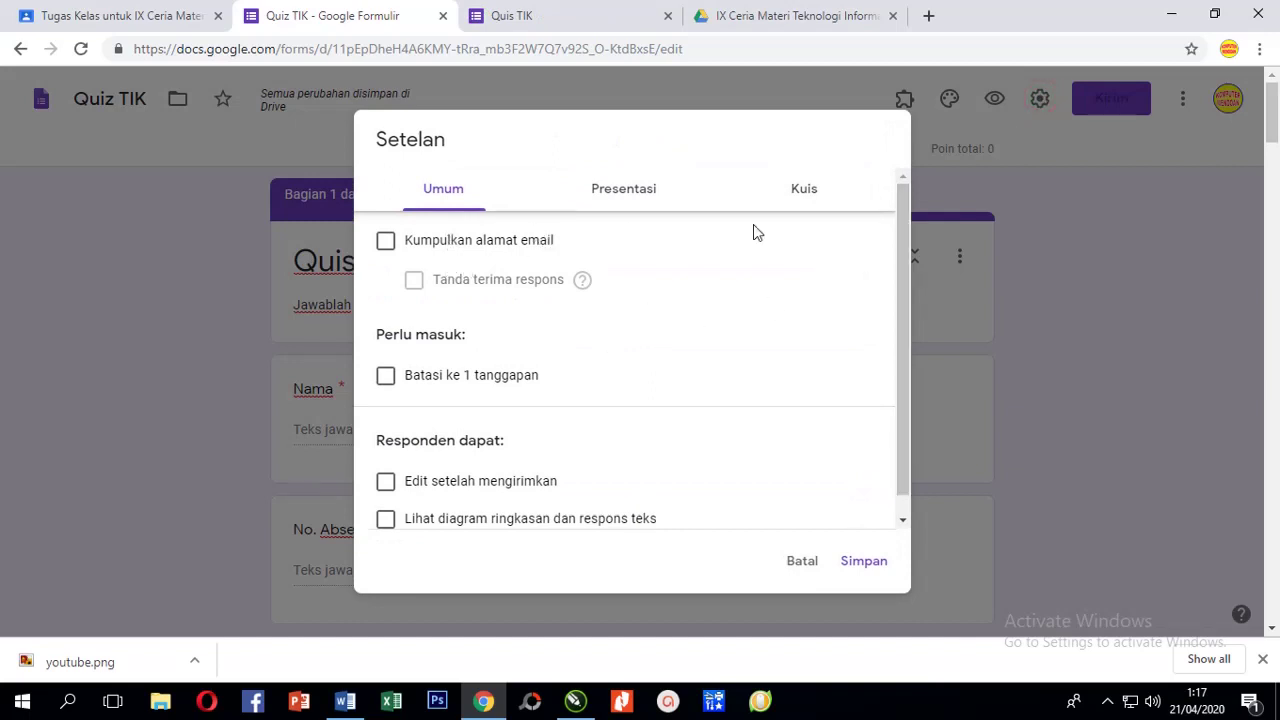
{"action": "left_click", "coordinate": [808, 190]}
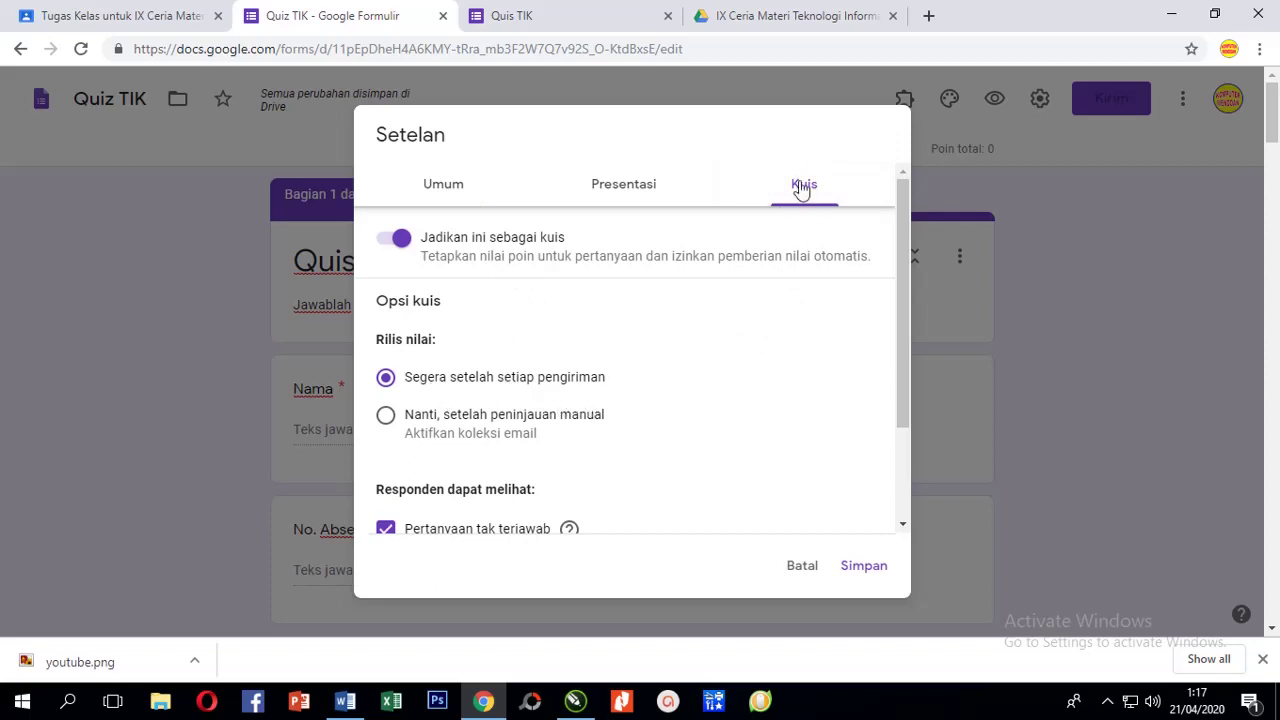
{"action": "scroll", "coordinate": [476, 378], "scroll_direction": "down", "scroll_amount": 1}
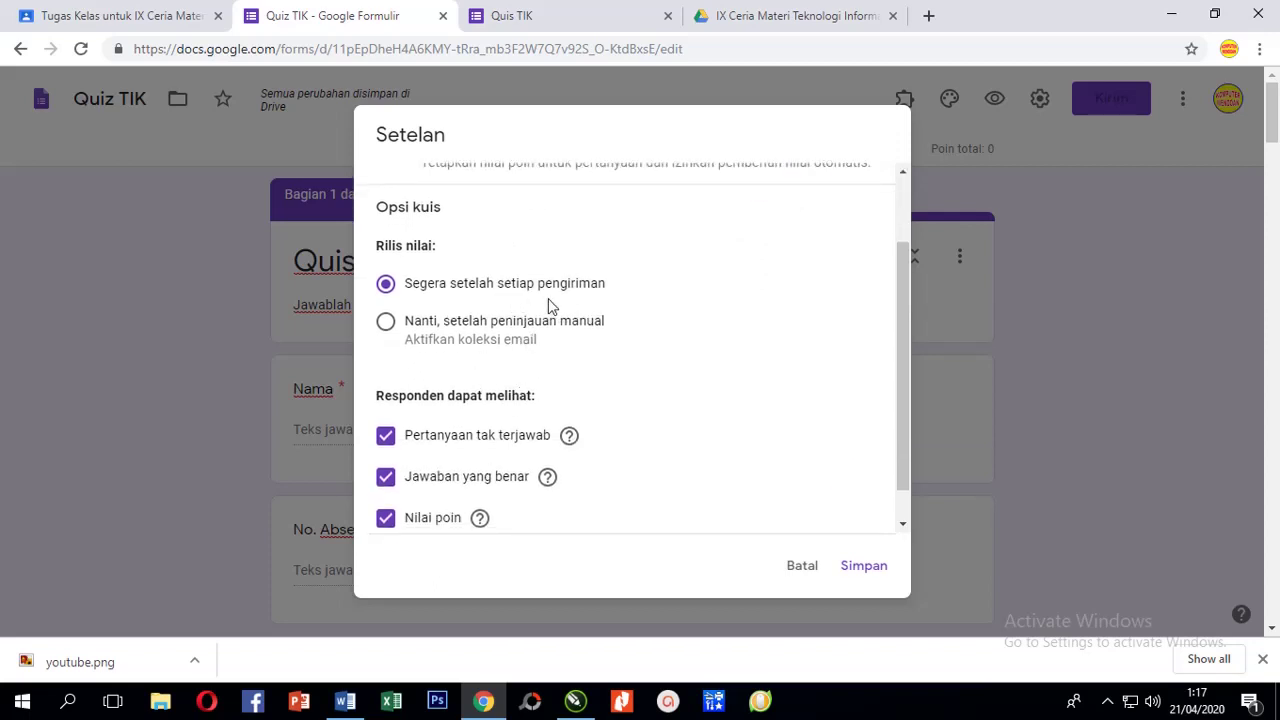
{"action": "scroll", "coordinate": [560, 310], "scroll_direction": "down", "scroll_amount": 1}
{"action": "scroll", "coordinate": [560, 317], "scroll_direction": "up", "scroll_amount": 1}
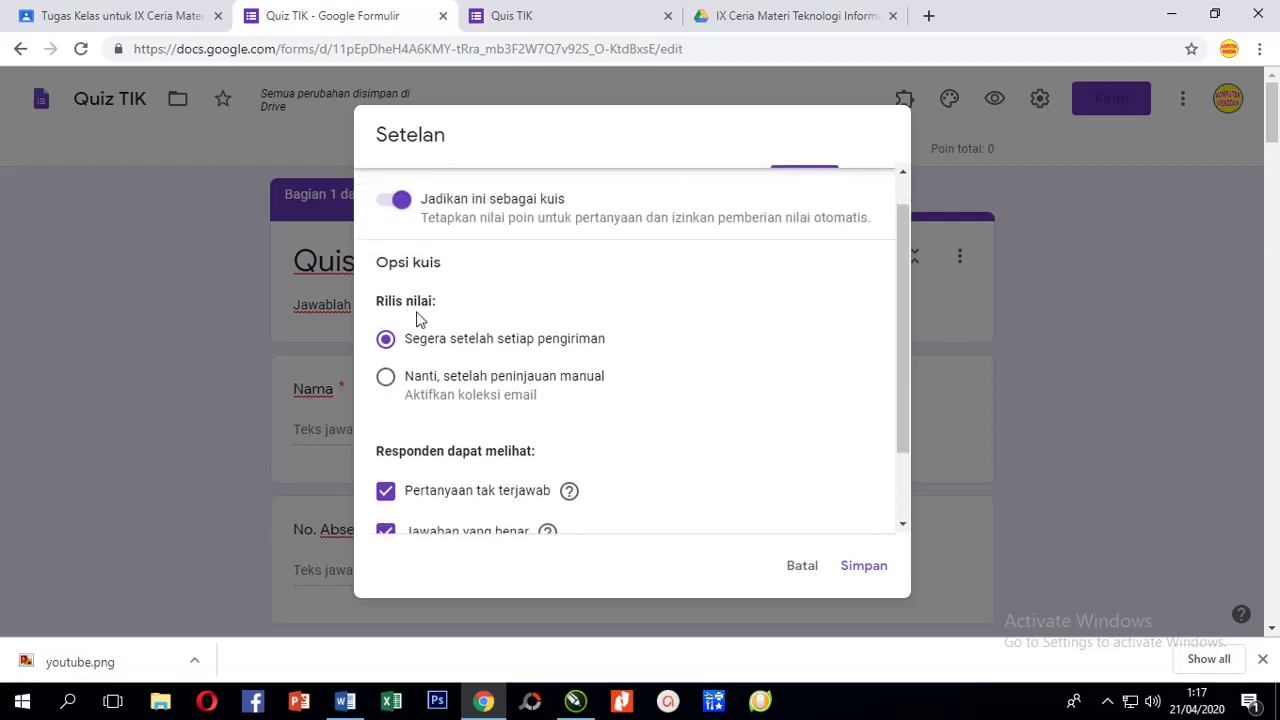
{"action": "scroll", "coordinate": [460, 350], "scroll_direction": "down", "scroll_amount": 1}
{"action": "scroll", "coordinate": [477, 390], "scroll_direction": "down", "scroll_amount": 1}
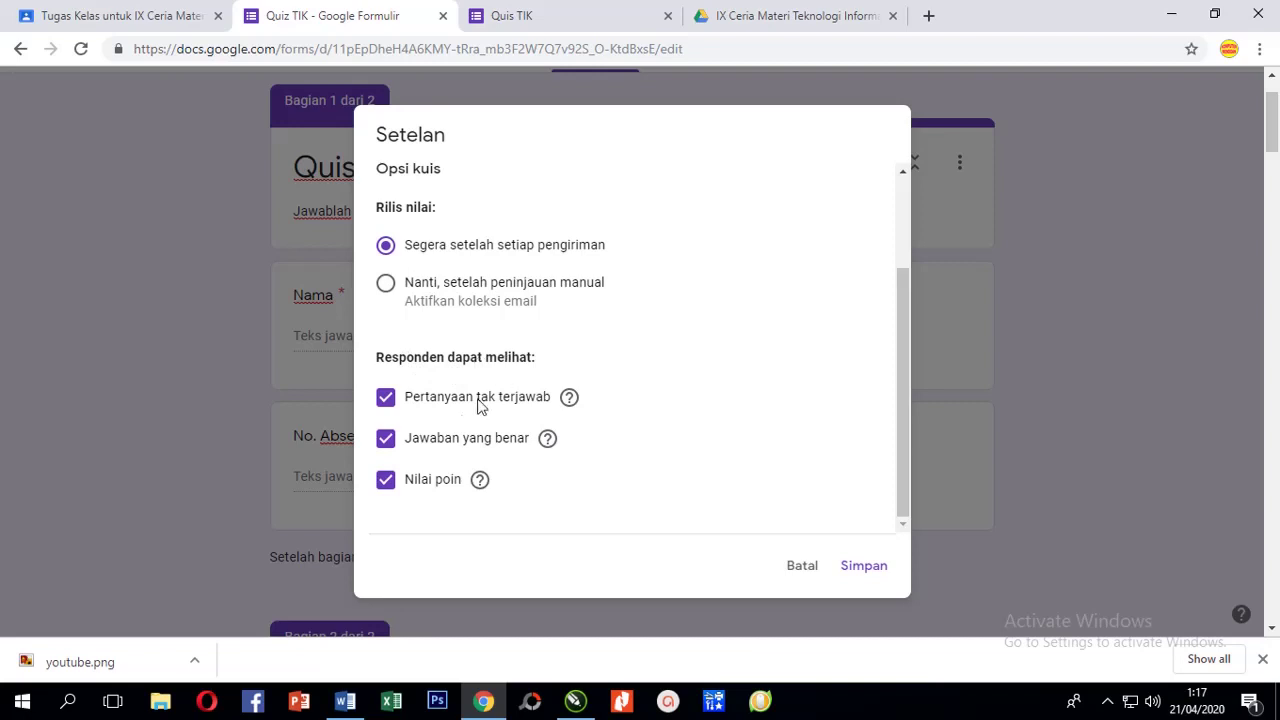
{"action": "left_click", "coordinate": [419, 404]}
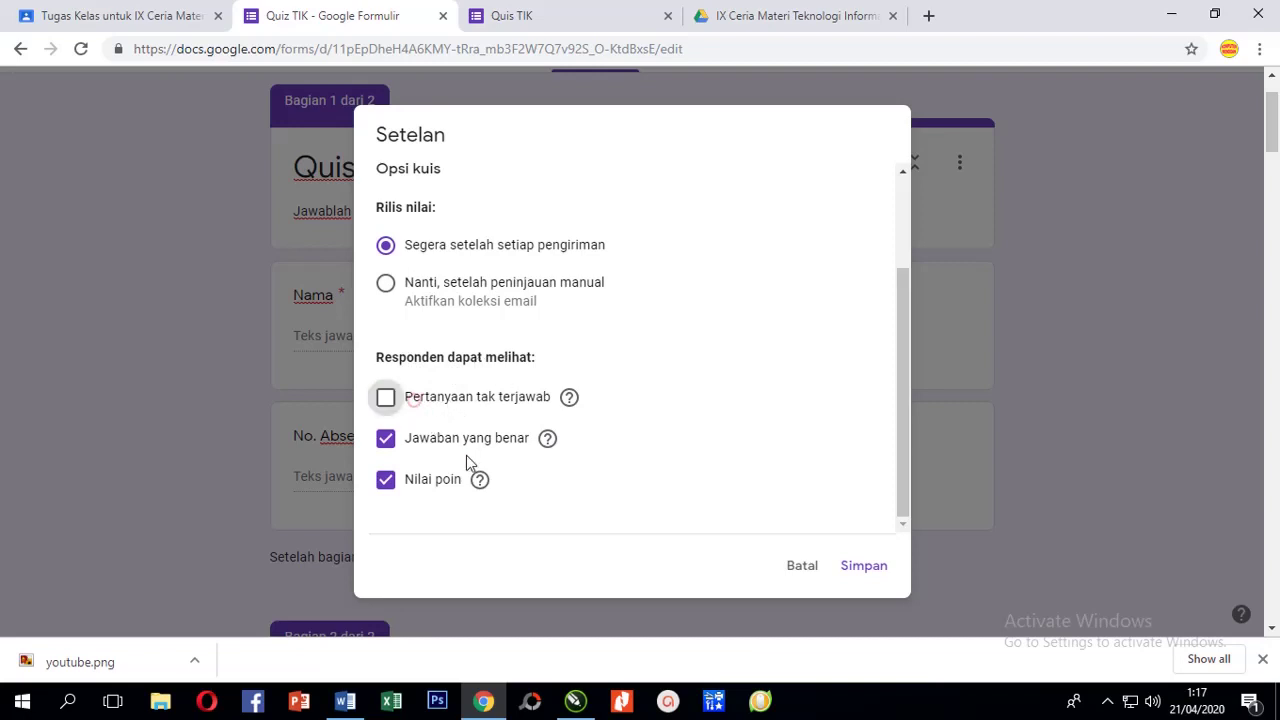
{"action": "left_click", "coordinate": [418, 449]}
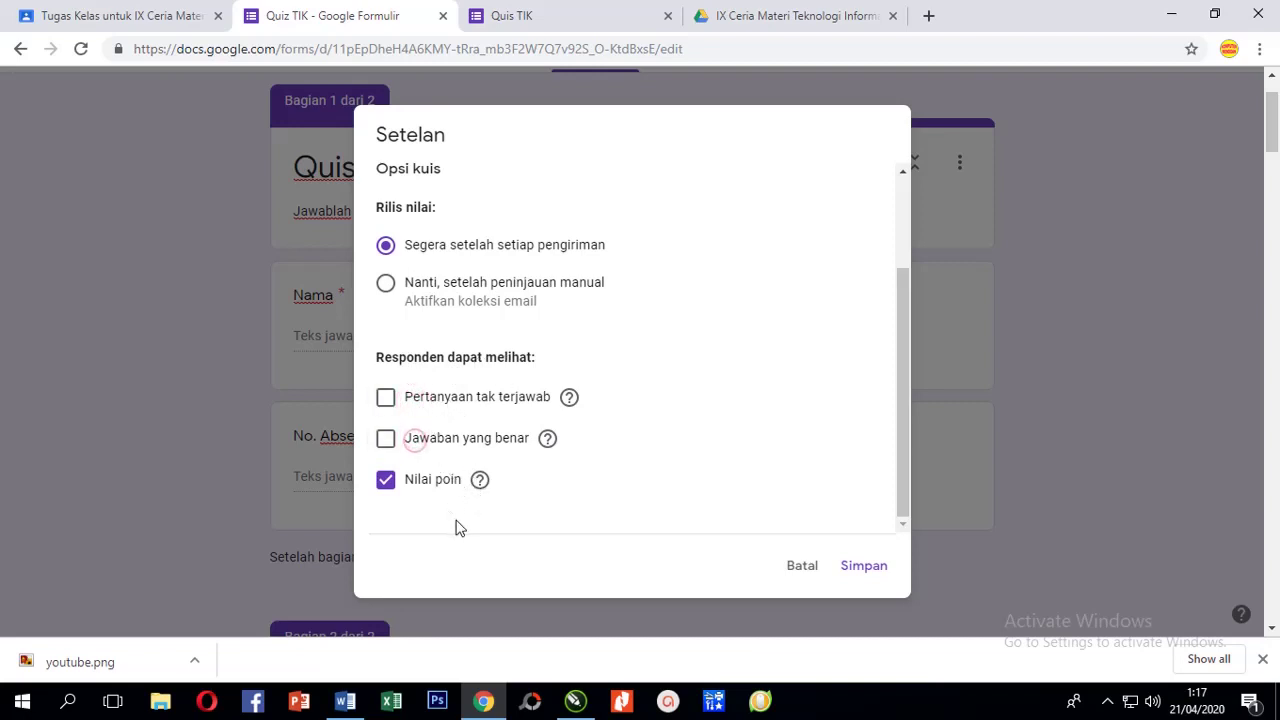
{"action": "left_click", "coordinate": [864, 568]}
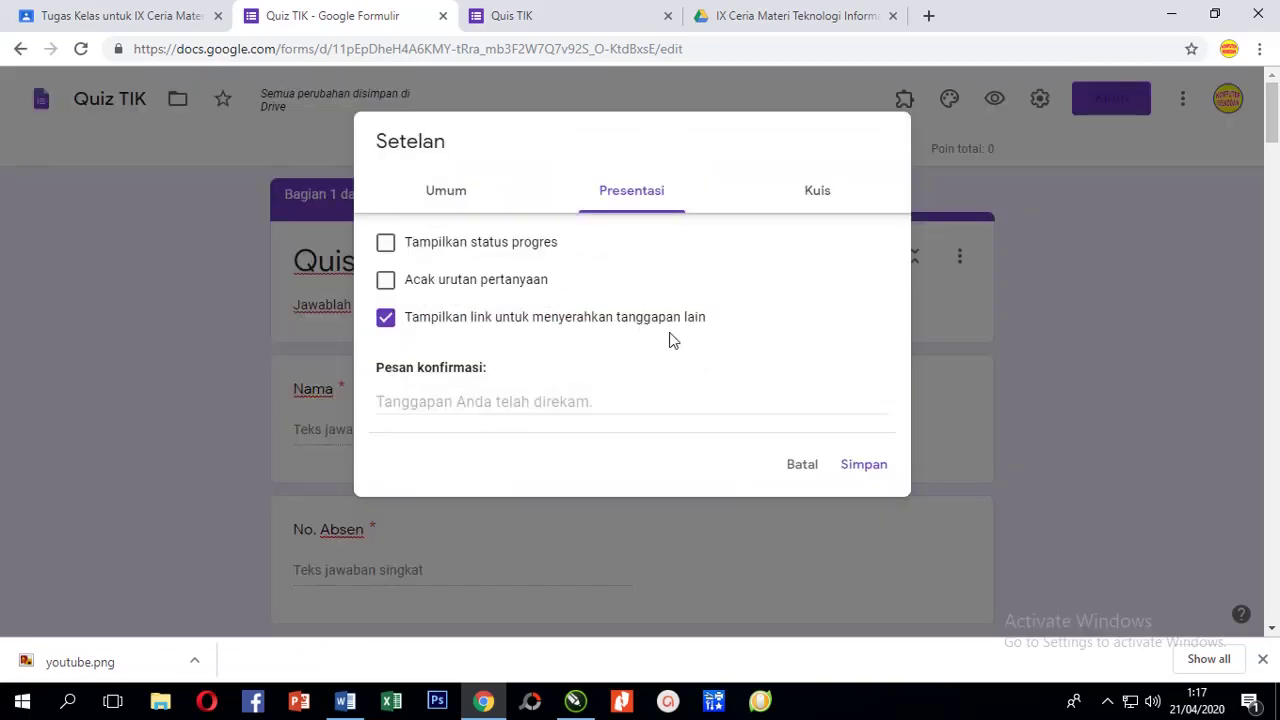
Enable "Batasi ke 1 tanggapan" in the form's general settings and save the settings.
{"action": "left_click", "coordinate": [452, 200]}
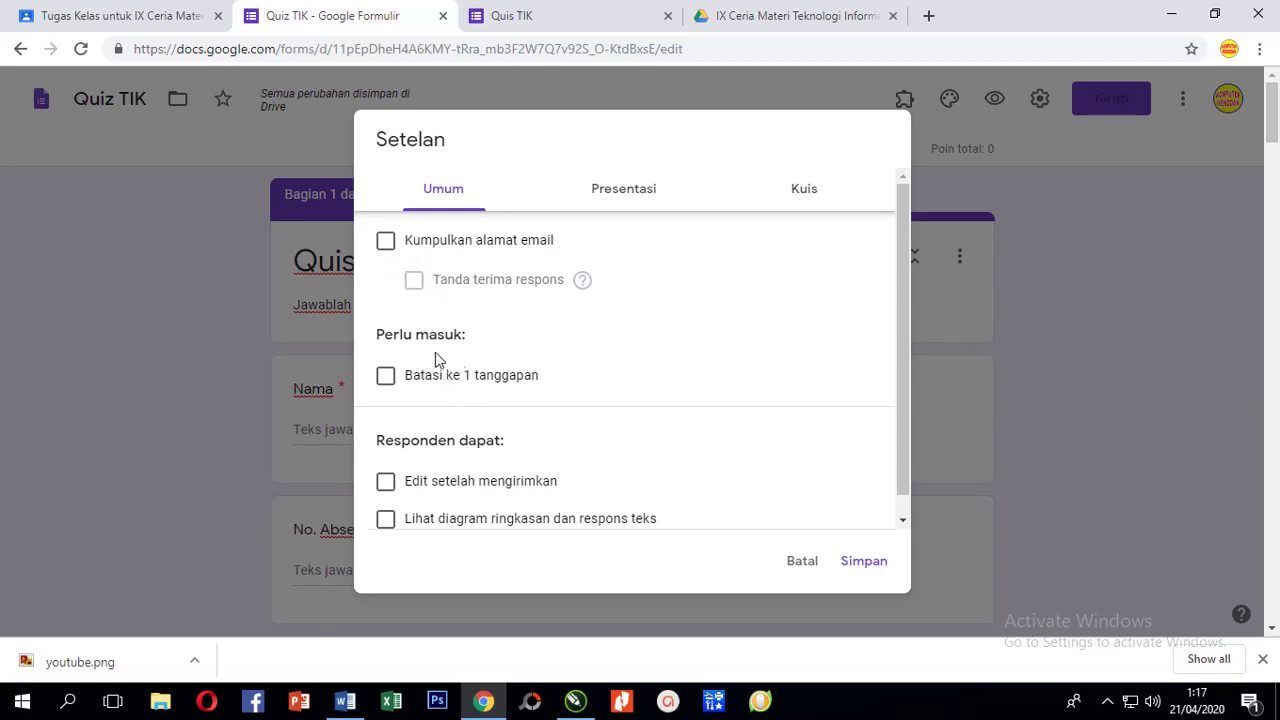
{"action": "scroll", "coordinate": [462, 361], "scroll_direction": "down", "scroll_amount": 1}
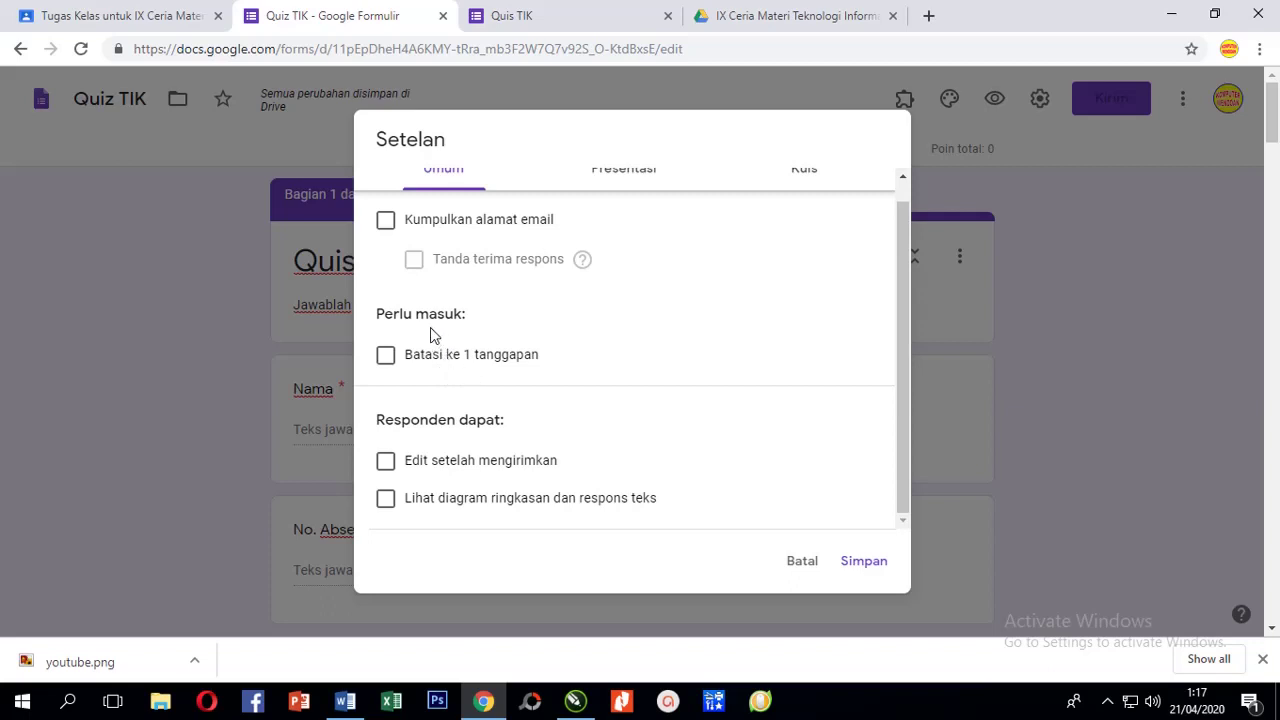
{"action": "left_click", "coordinate": [386, 356]}
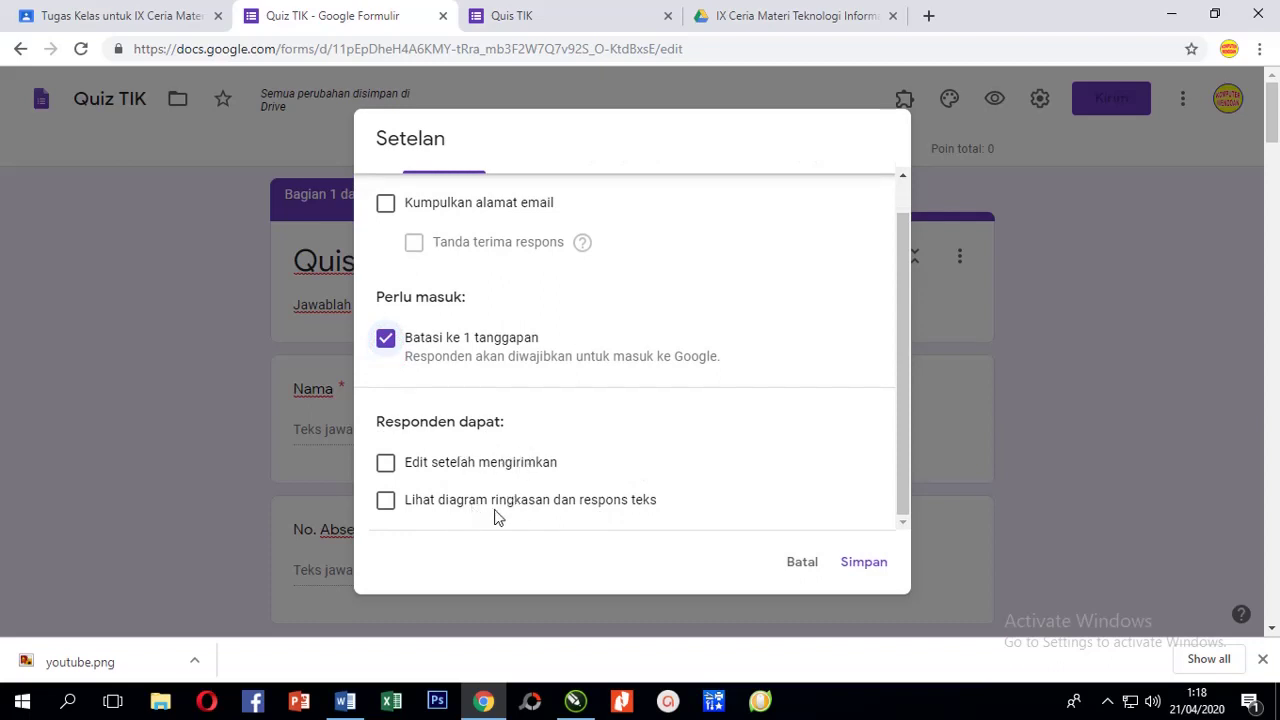
{"action": "left_click", "coordinate": [850, 564]}
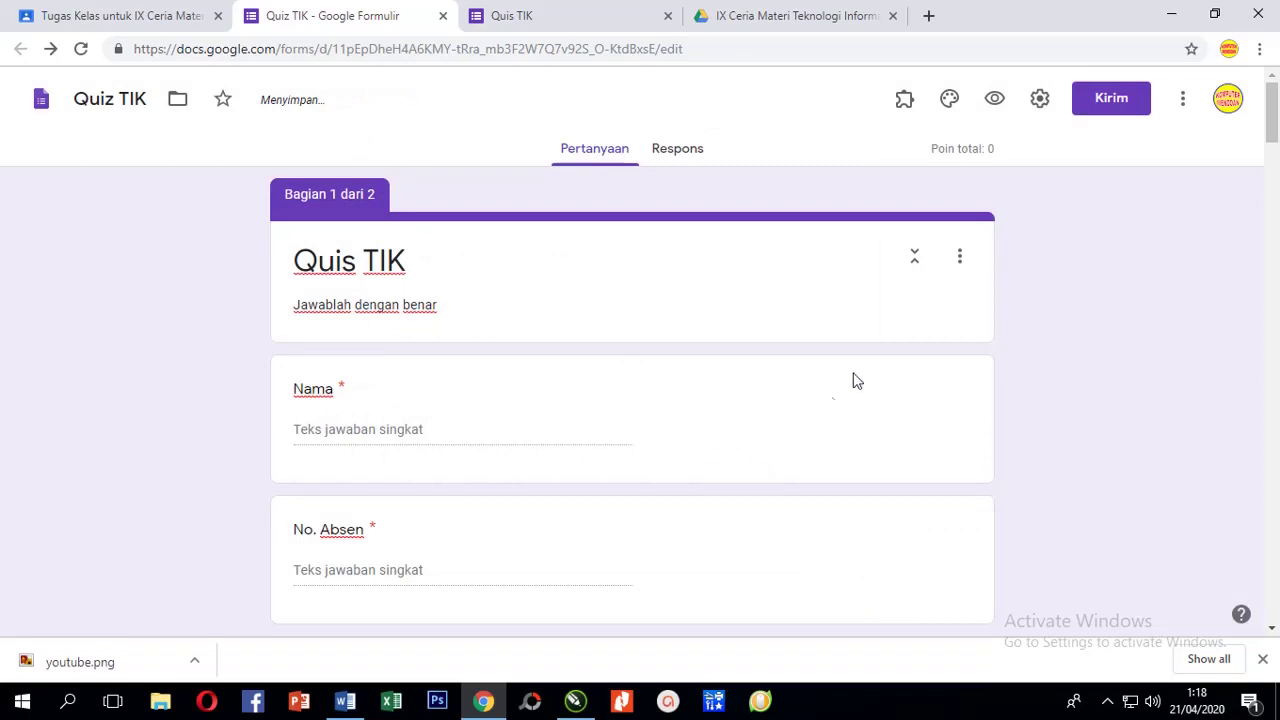
Enable "Acak urutan pertanyaan" in the form's presentation settings and save the settings.
{"action": "left_click", "coordinate": [1040, 100]}
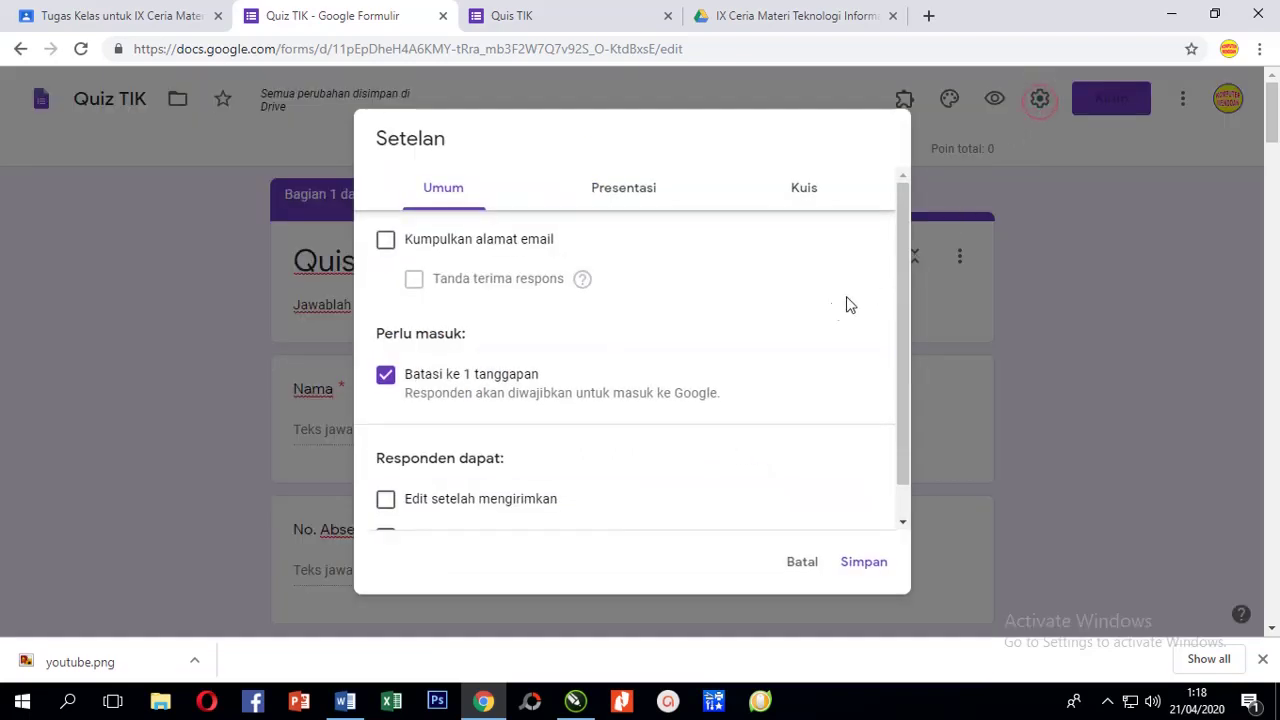
{"action": "scroll", "coordinate": [660, 345], "scroll_direction": "down", "scroll_amount": 3}
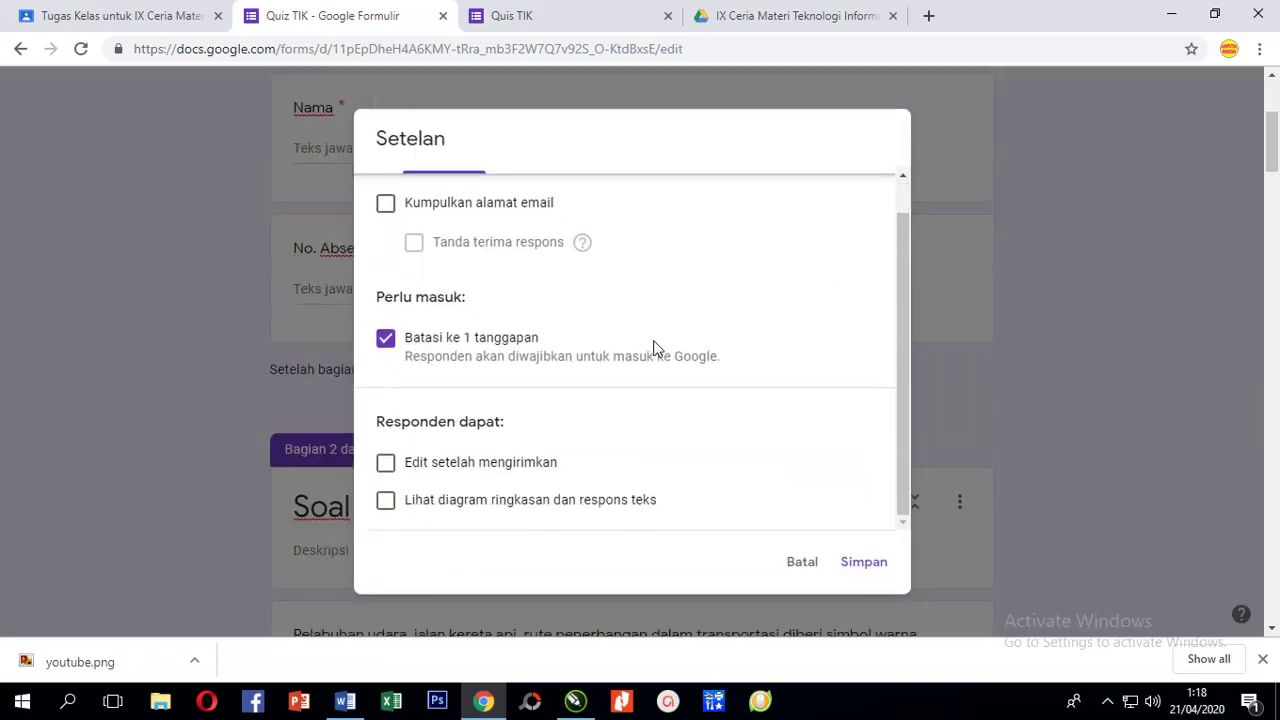
{"action": "scroll", "coordinate": [625, 372], "scroll_direction": "up", "scroll_amount": 5}
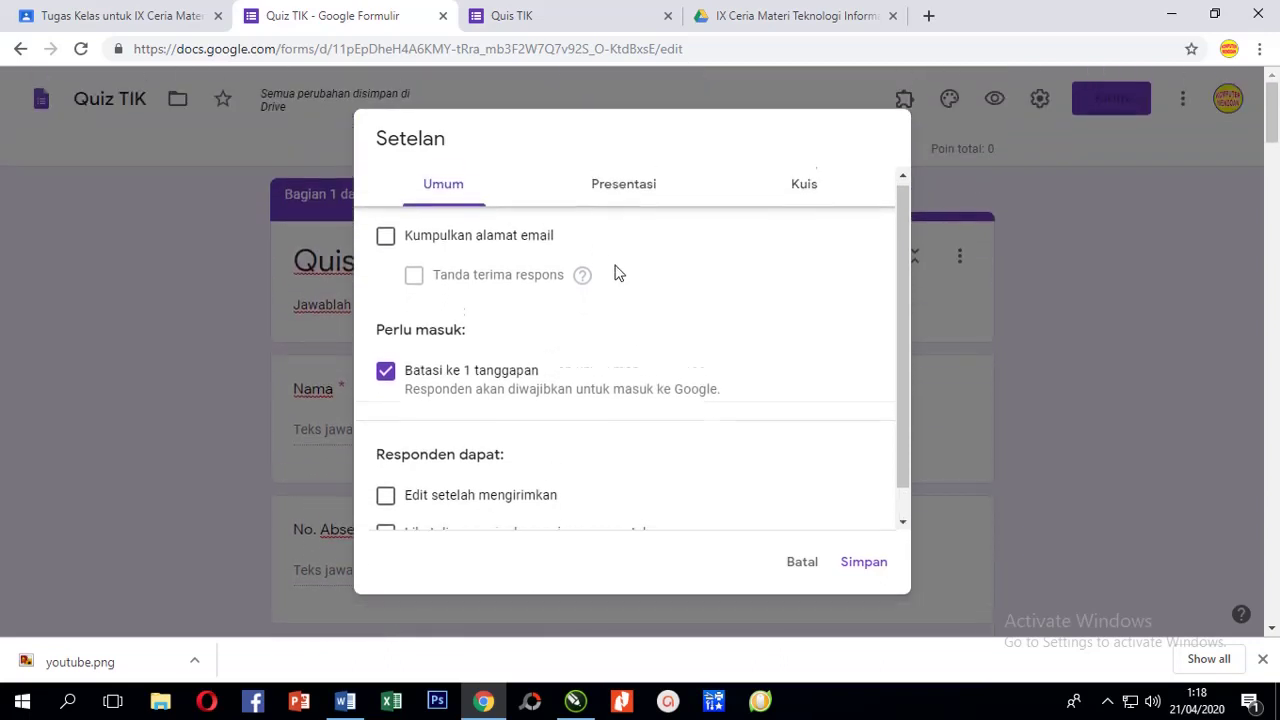
{"action": "left_click", "coordinate": [626, 192]}
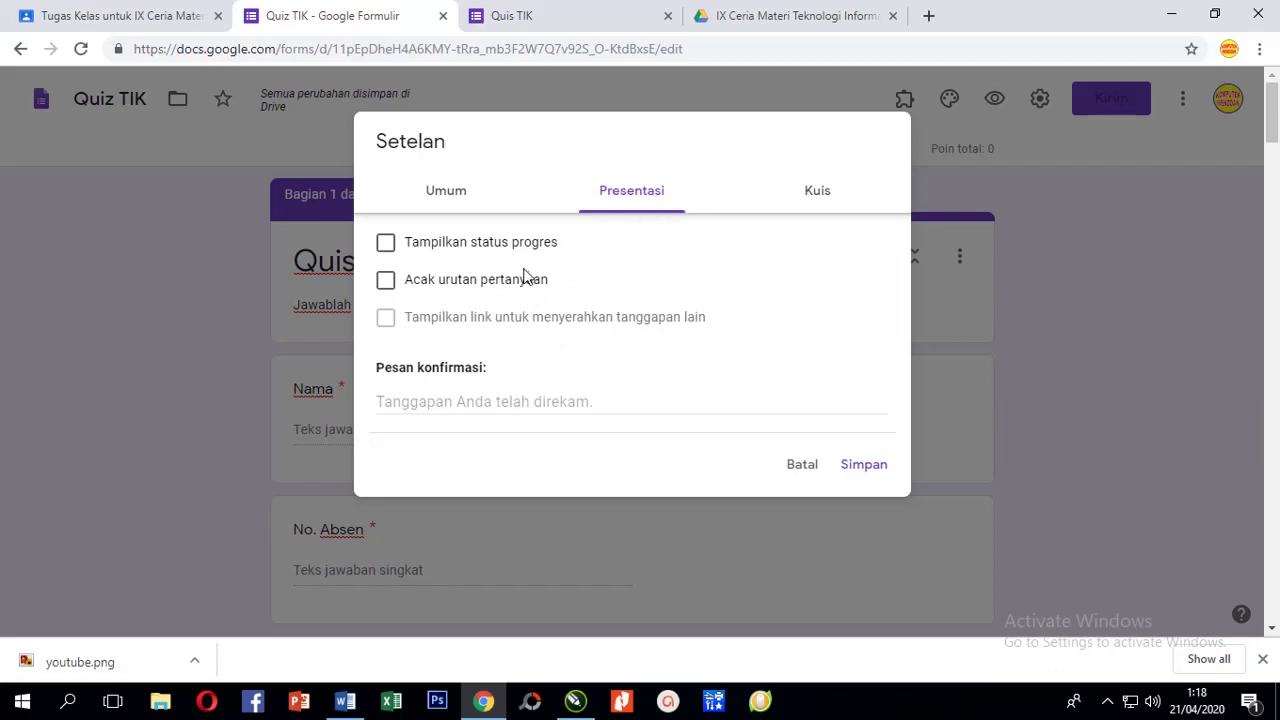
{"action": "left_click", "coordinate": [388, 285]}
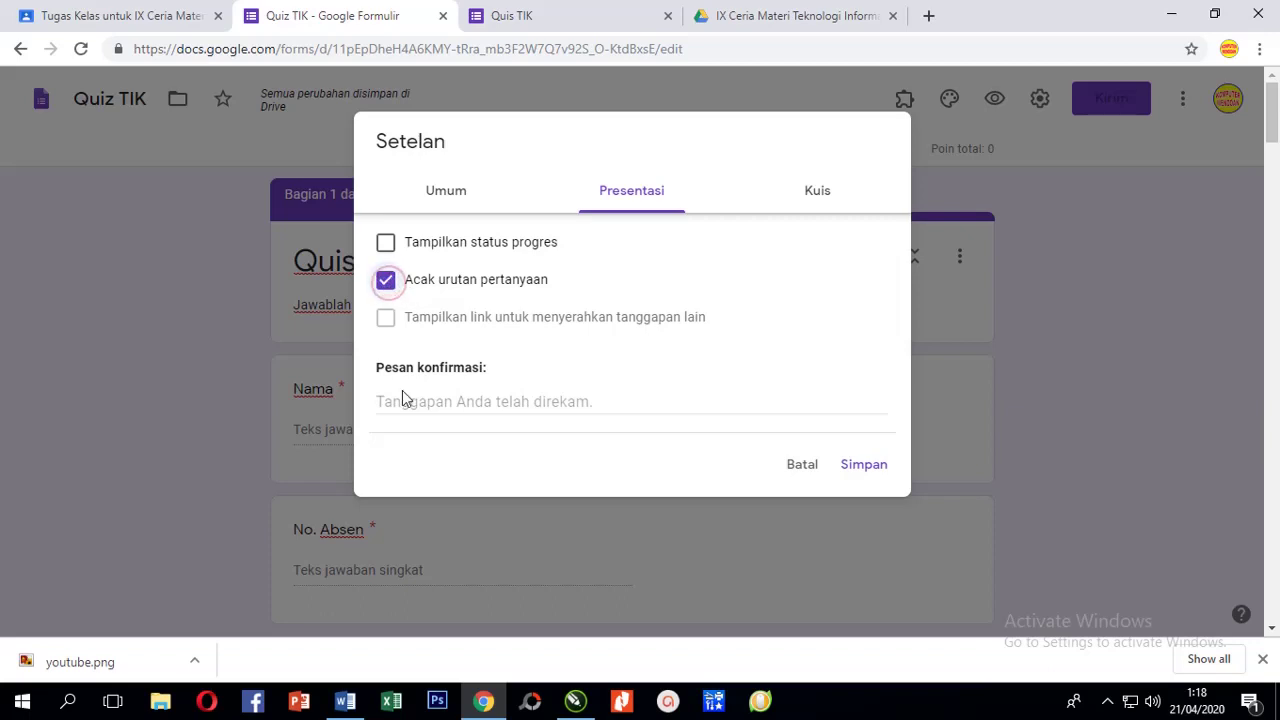
{"action": "left_click", "coordinate": [862, 469]}
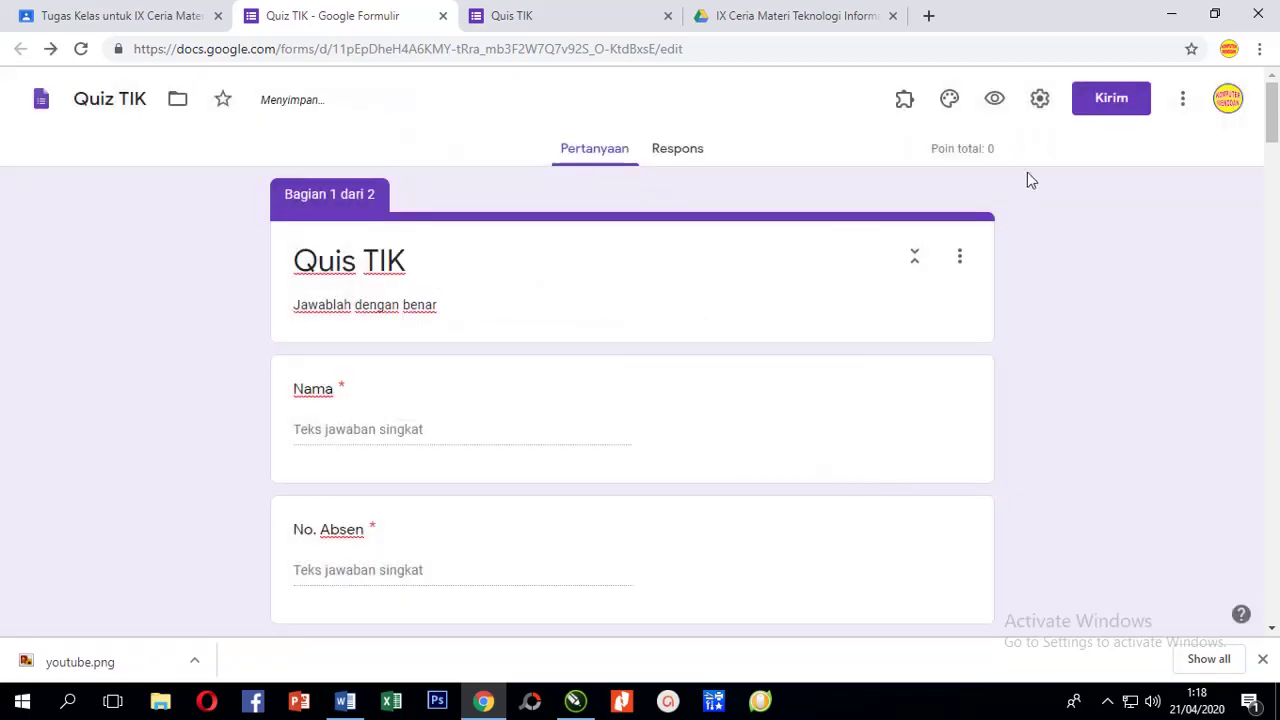
Review the form's general, presentation and quiz settings, including what respondents can see, and save them.
{"action": "left_click", "coordinate": [1041, 100]}
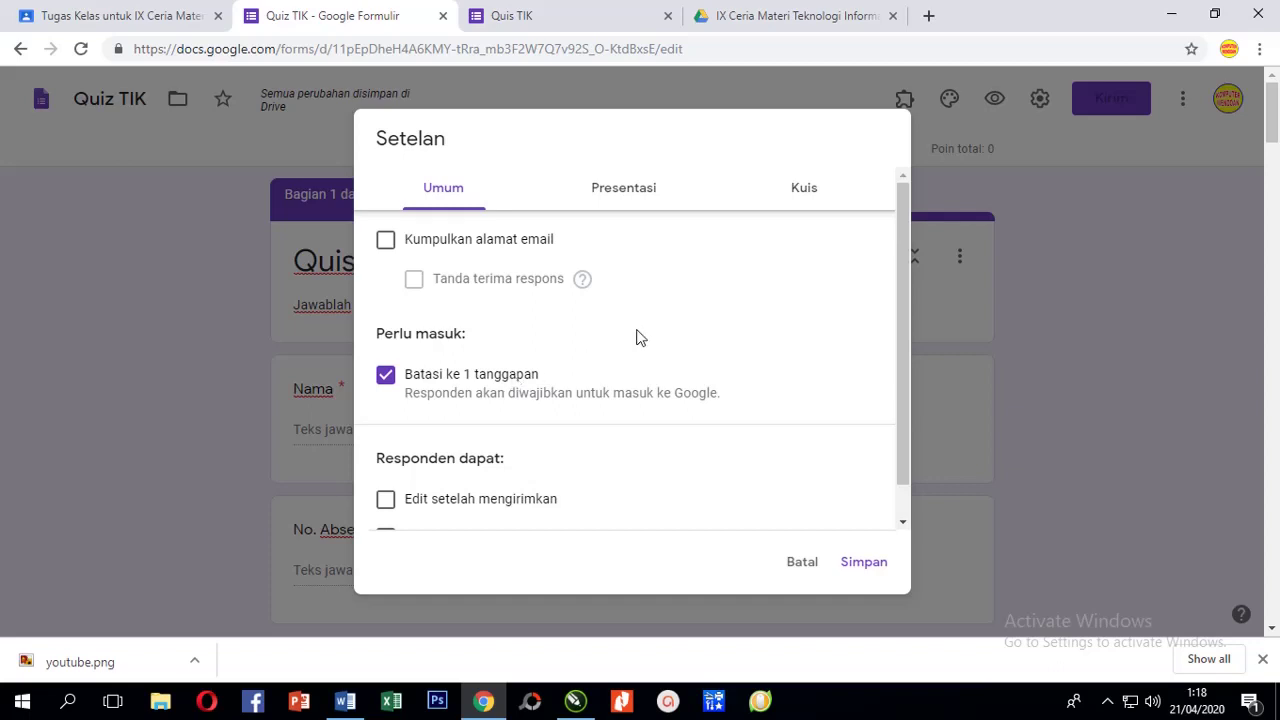
{"action": "left_click", "coordinate": [624, 192]}
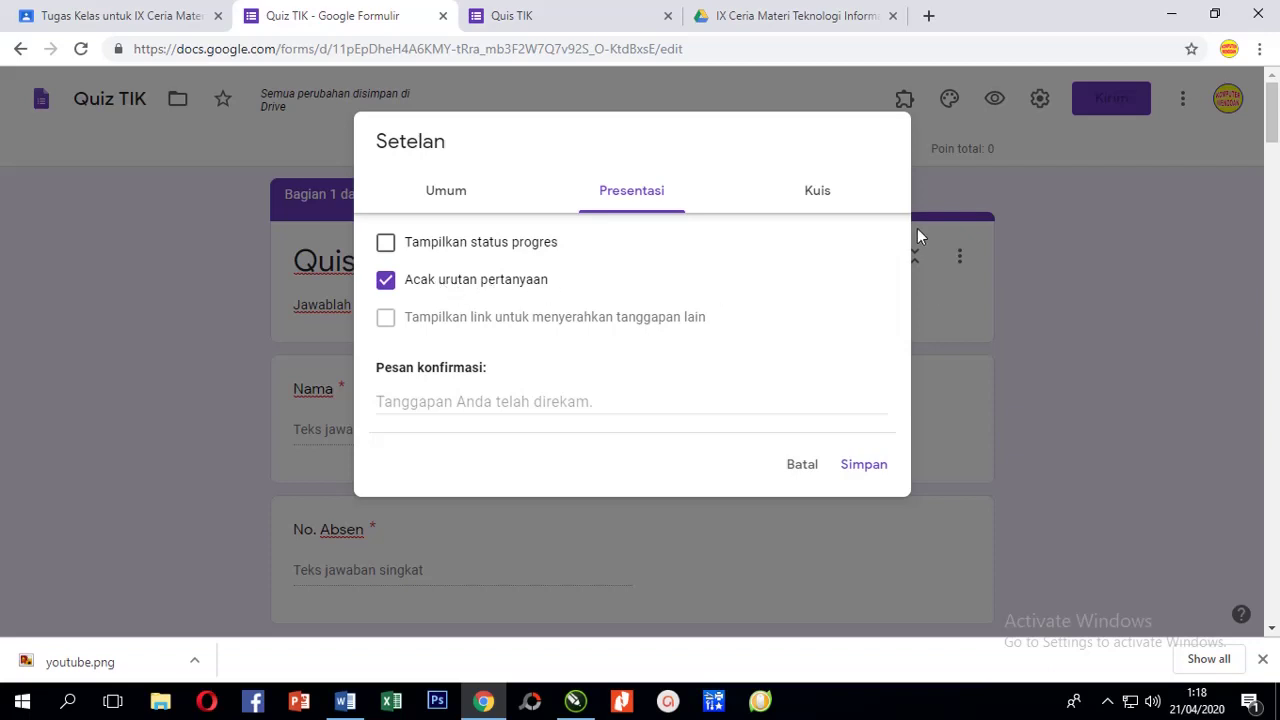
{"action": "left_click", "coordinate": [826, 198]}
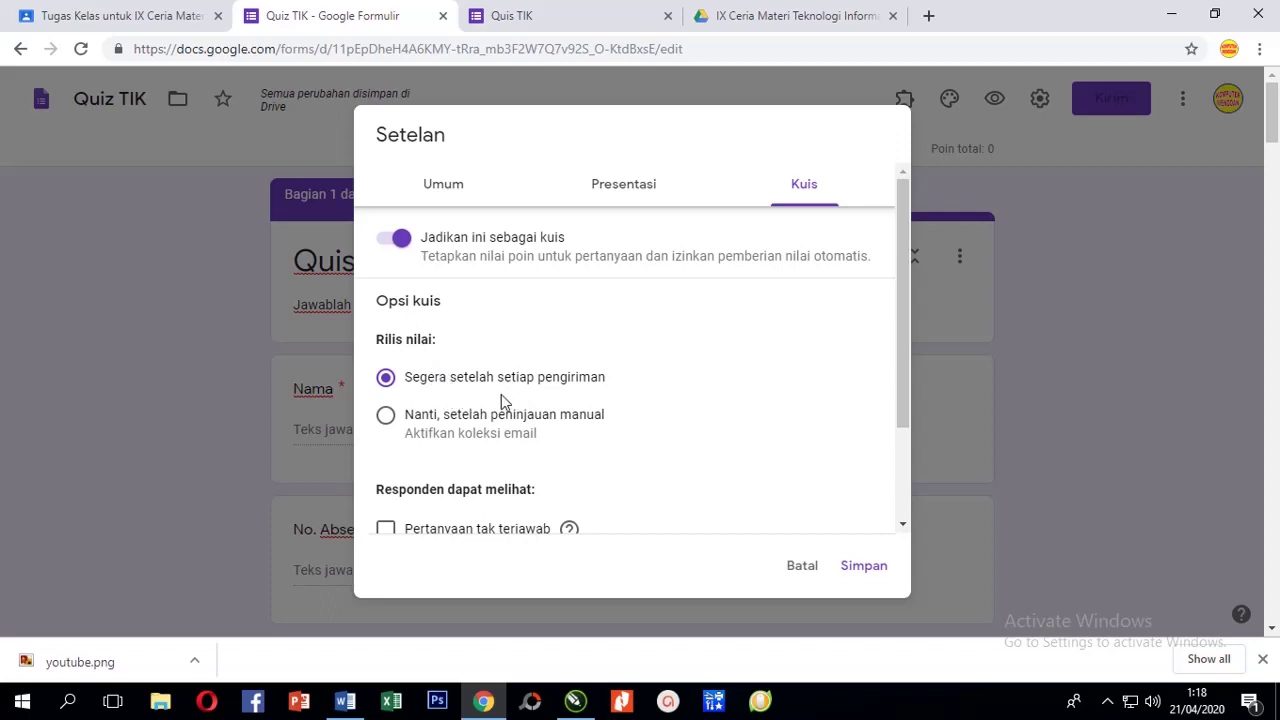
{"action": "scroll", "coordinate": [575, 394], "scroll_direction": "down", "scroll_amount": 2}
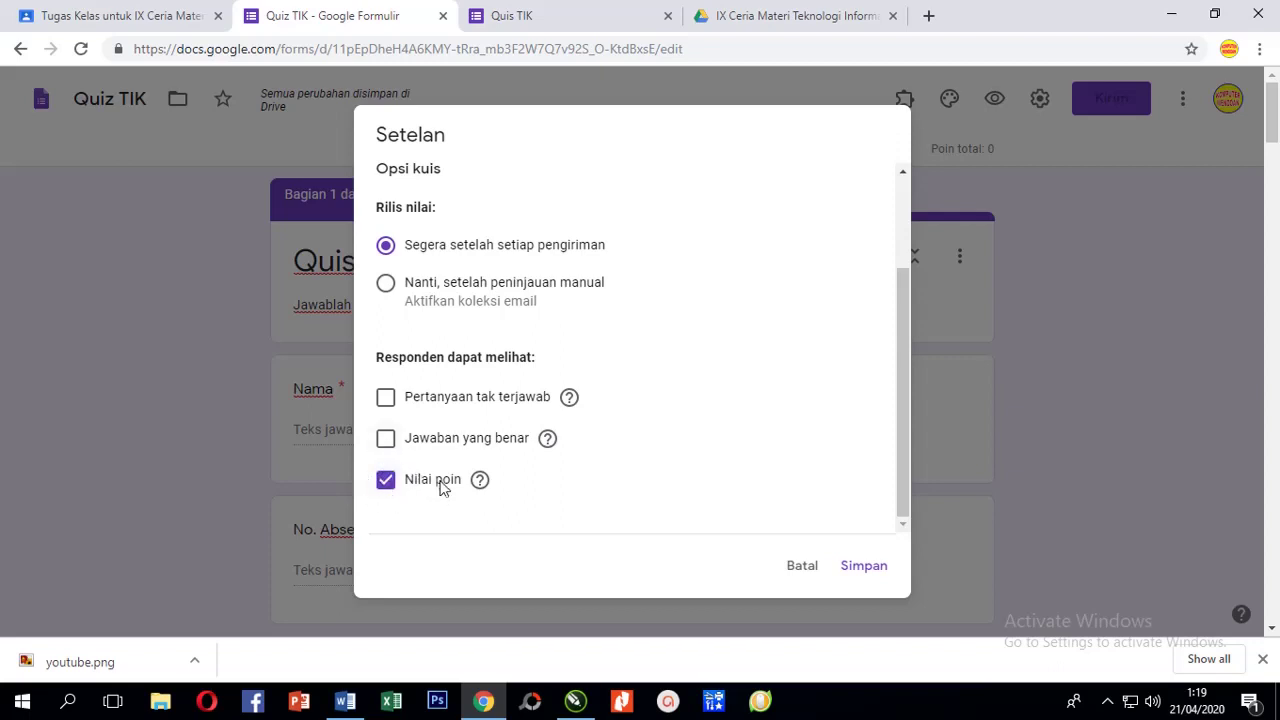
{"action": "left_click", "coordinate": [864, 565]}
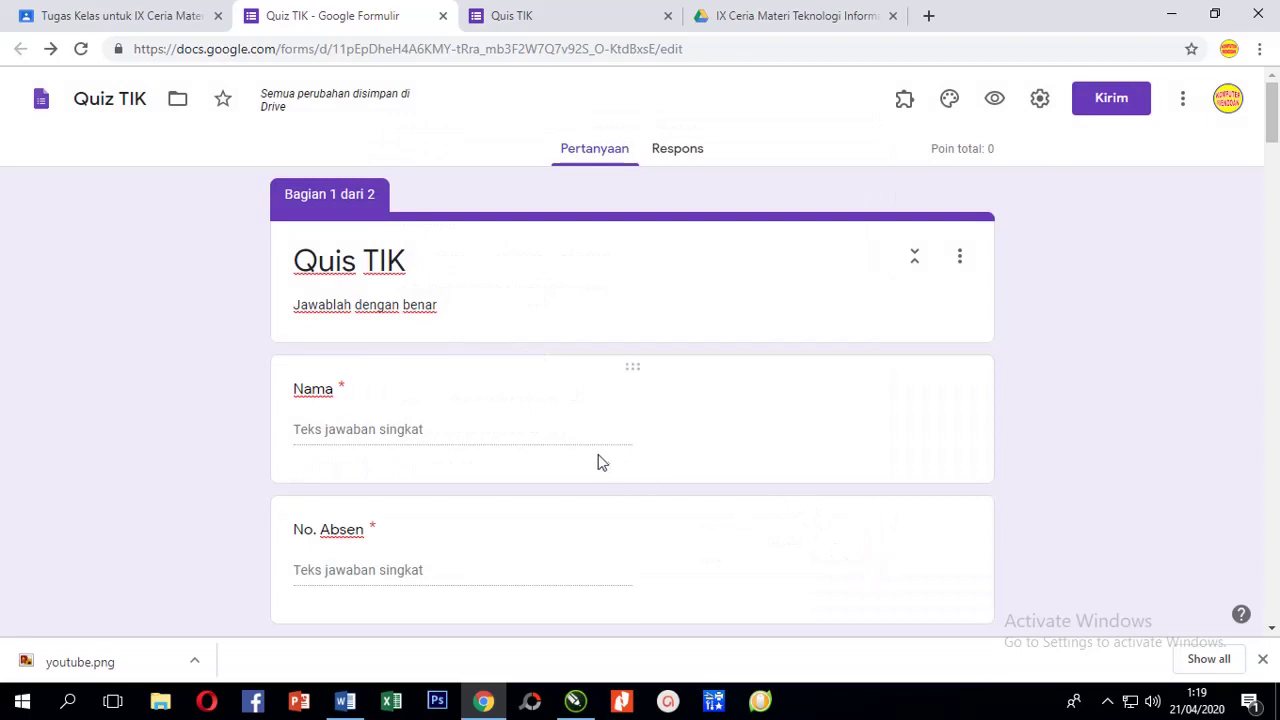
Set "Hijau" as the correct answer to the "Pelabuhan udara, jalan kereta api" question and assign it 20 points.
{"action": "scroll", "coordinate": [580, 460], "scroll_direction": "down", "scroll_amount": 8}
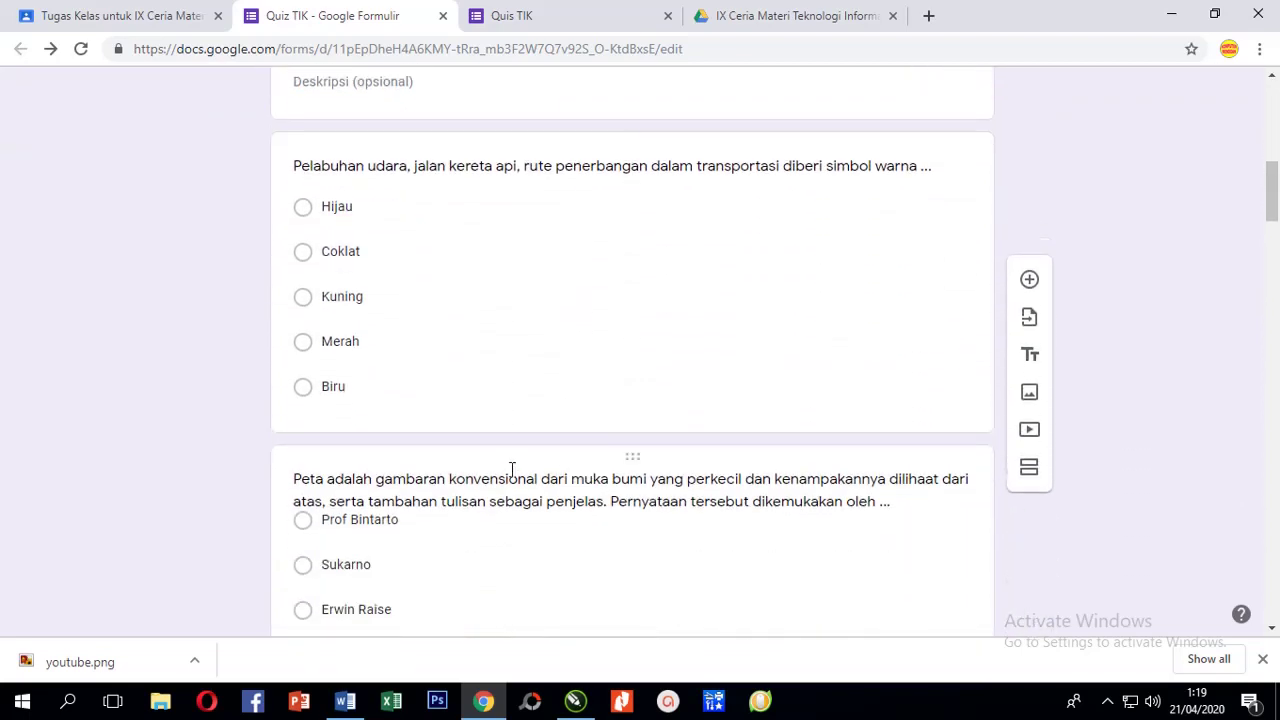
{"action": "left_click", "coordinate": [420, 386]}
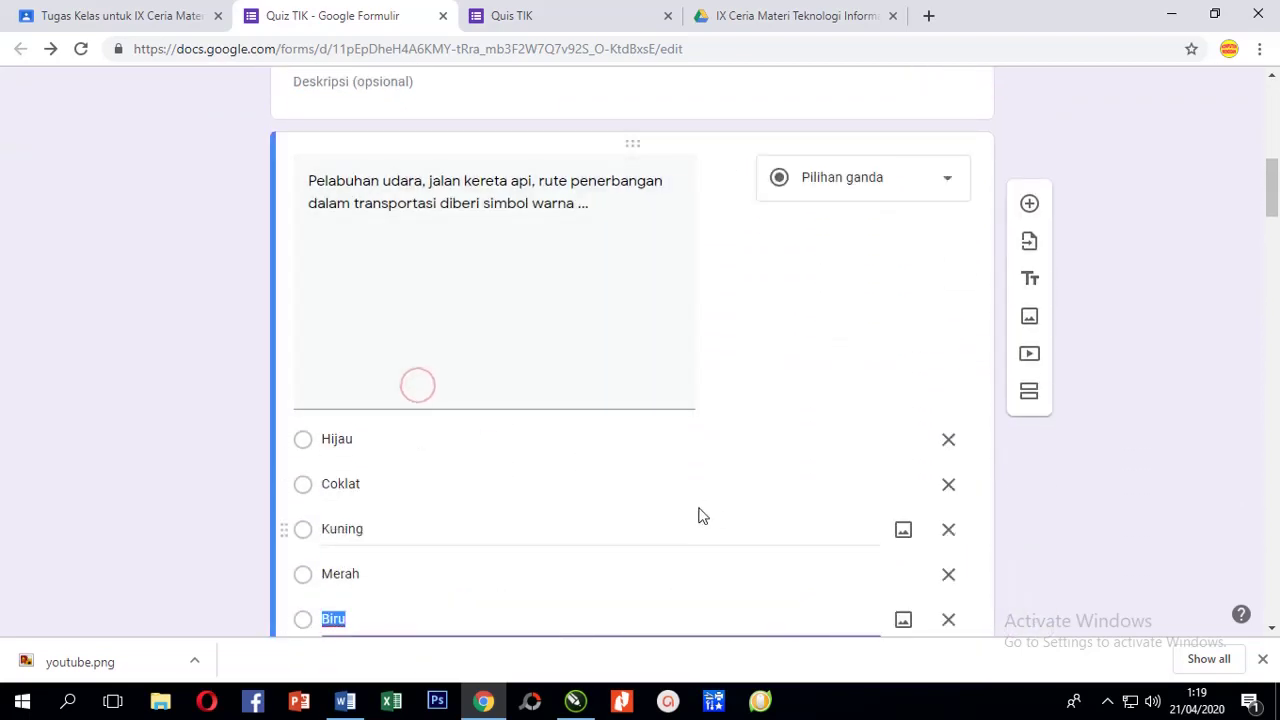
{"action": "scroll", "coordinate": [742, 522], "scroll_direction": "down", "scroll_amount": 1}
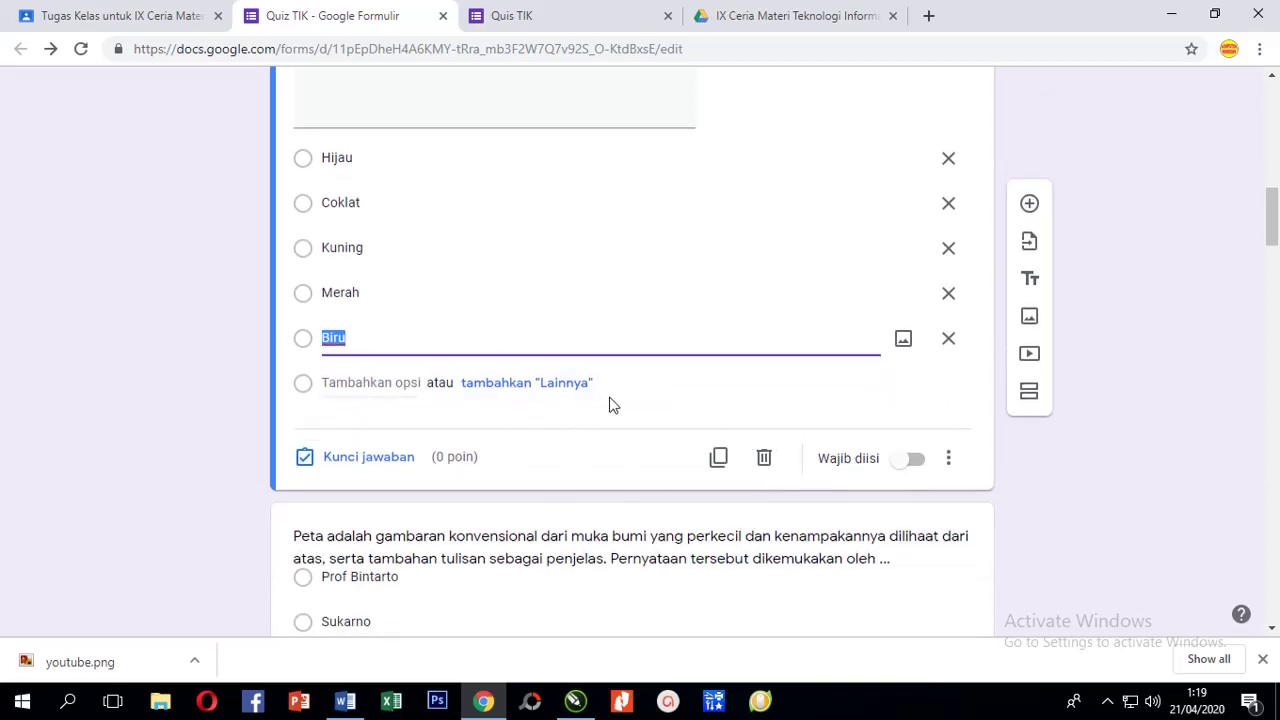
{"action": "scroll", "coordinate": [447, 327], "scroll_direction": "up", "scroll_amount": 1}
{"action": "scroll", "coordinate": [414, 294], "scroll_direction": "up", "scroll_amount": 1}
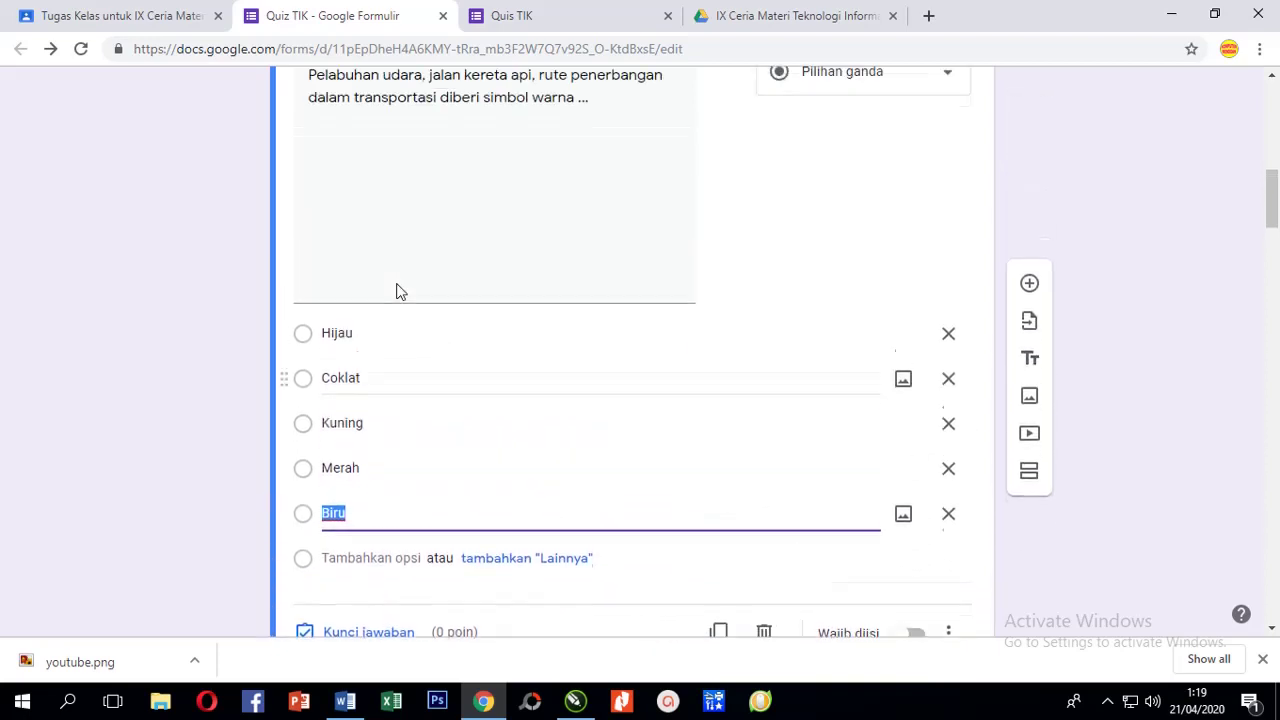
{"action": "scroll", "coordinate": [400, 337], "scroll_direction": "down", "scroll_amount": 1}
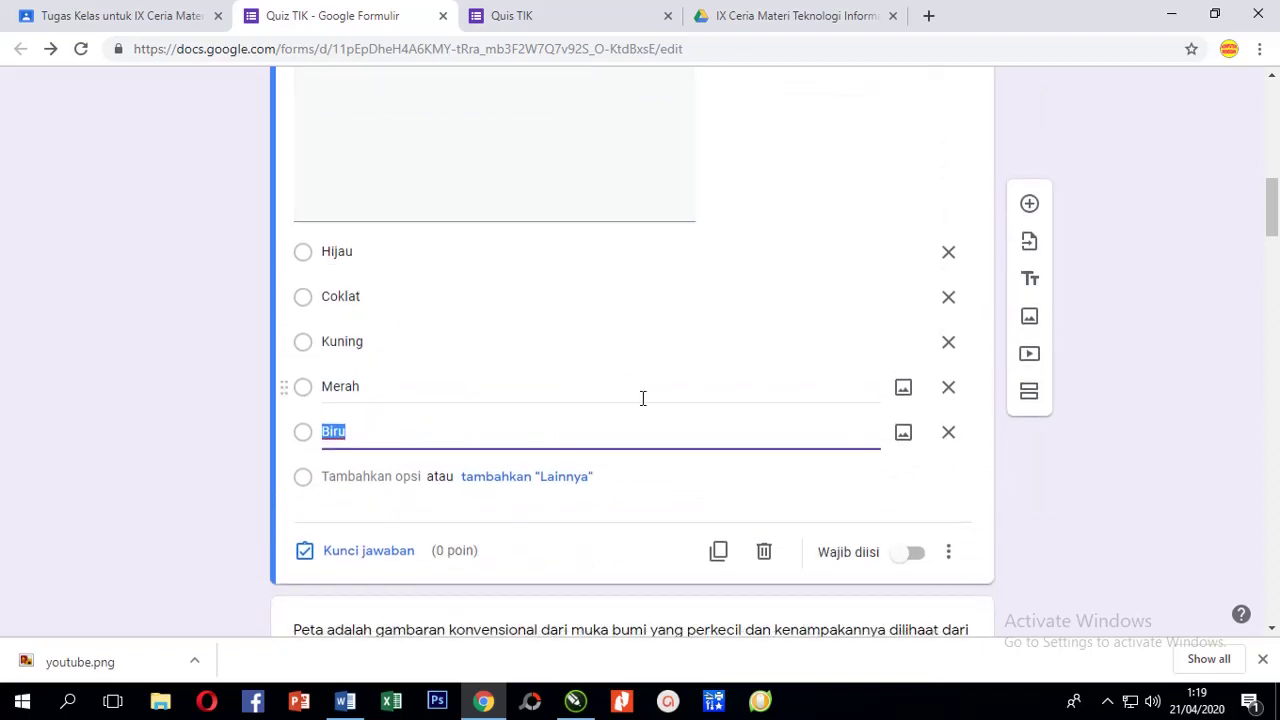
{"action": "left_click", "coordinate": [368, 550]}
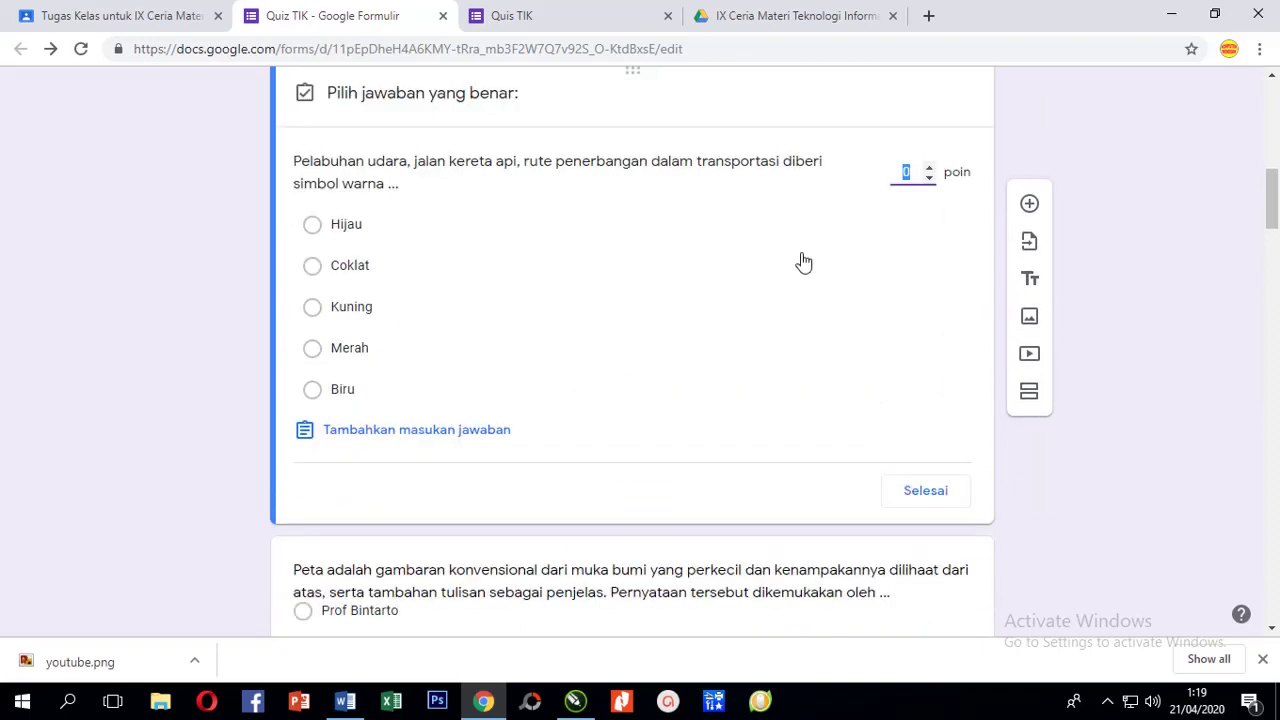
{"action": "left_click", "coordinate": [313, 225]}
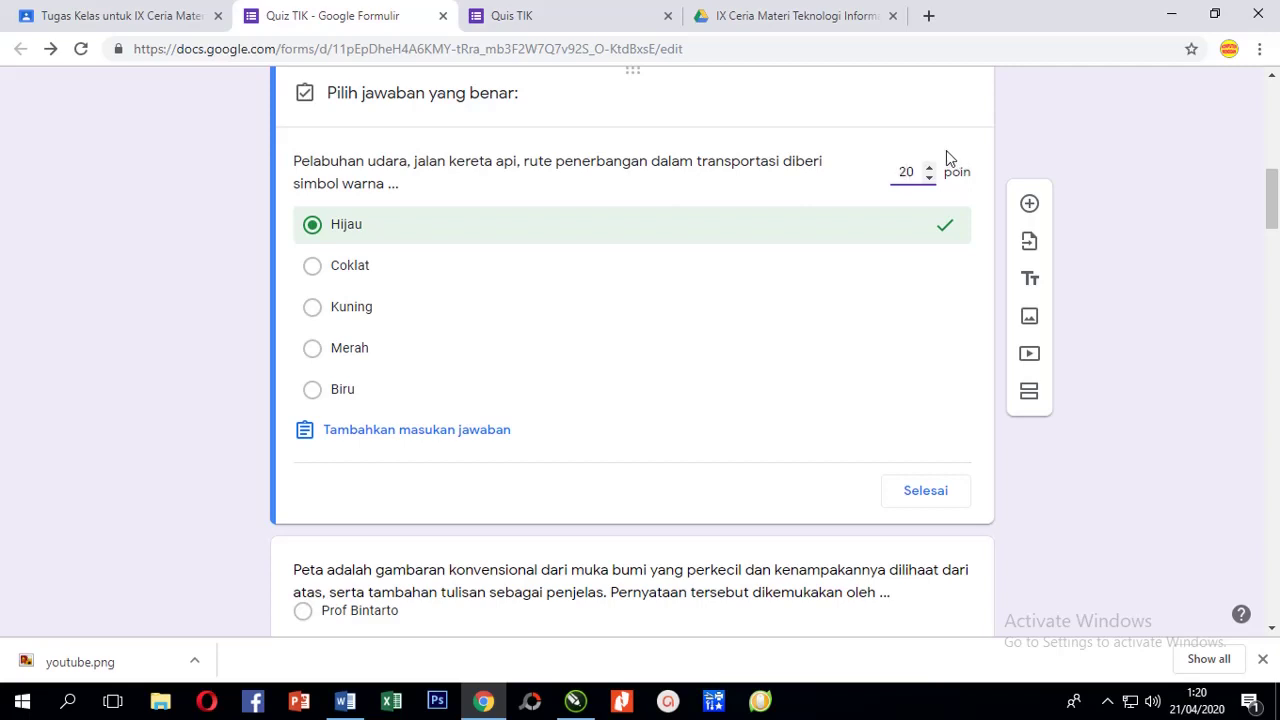
Set "Prof Bintarto" as the correct answer to the "Peta adalah gambaran konvensional" question and assign it 10 points.
{"action": "scroll", "coordinate": [574, 380], "scroll_direction": "down", "scroll_amount": 3}
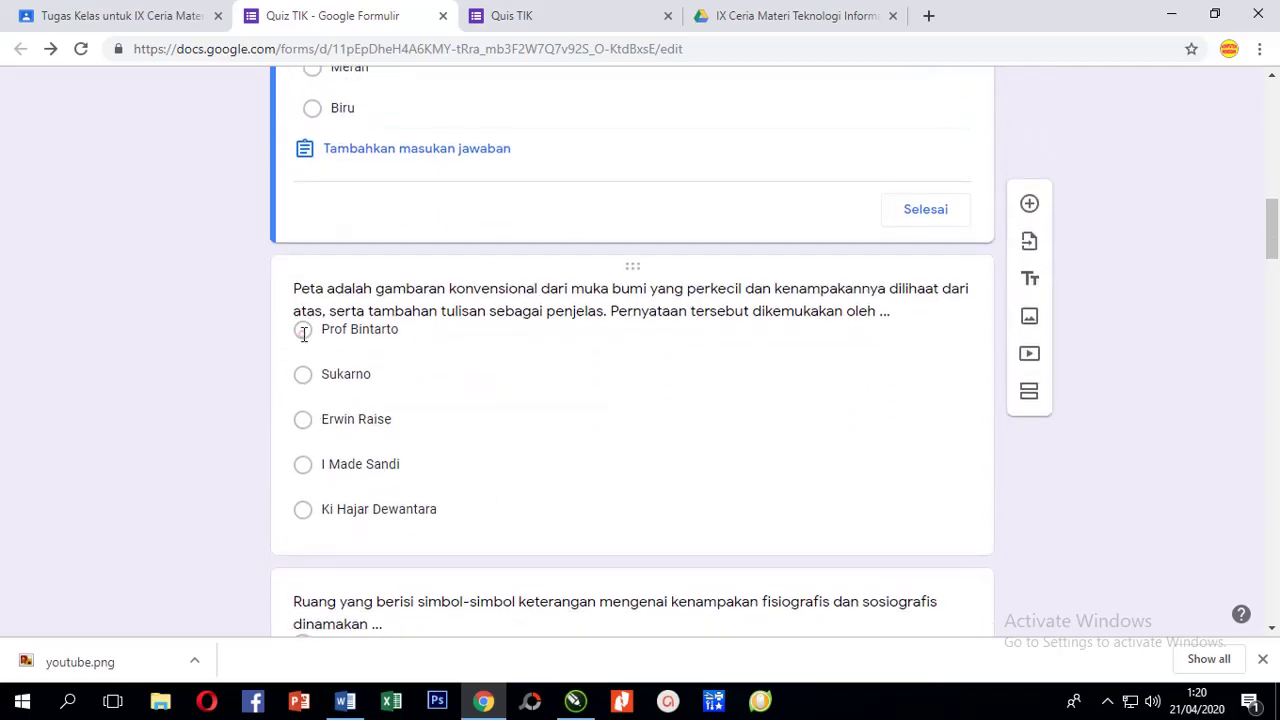
{"action": "left_click", "coordinate": [303, 333]}
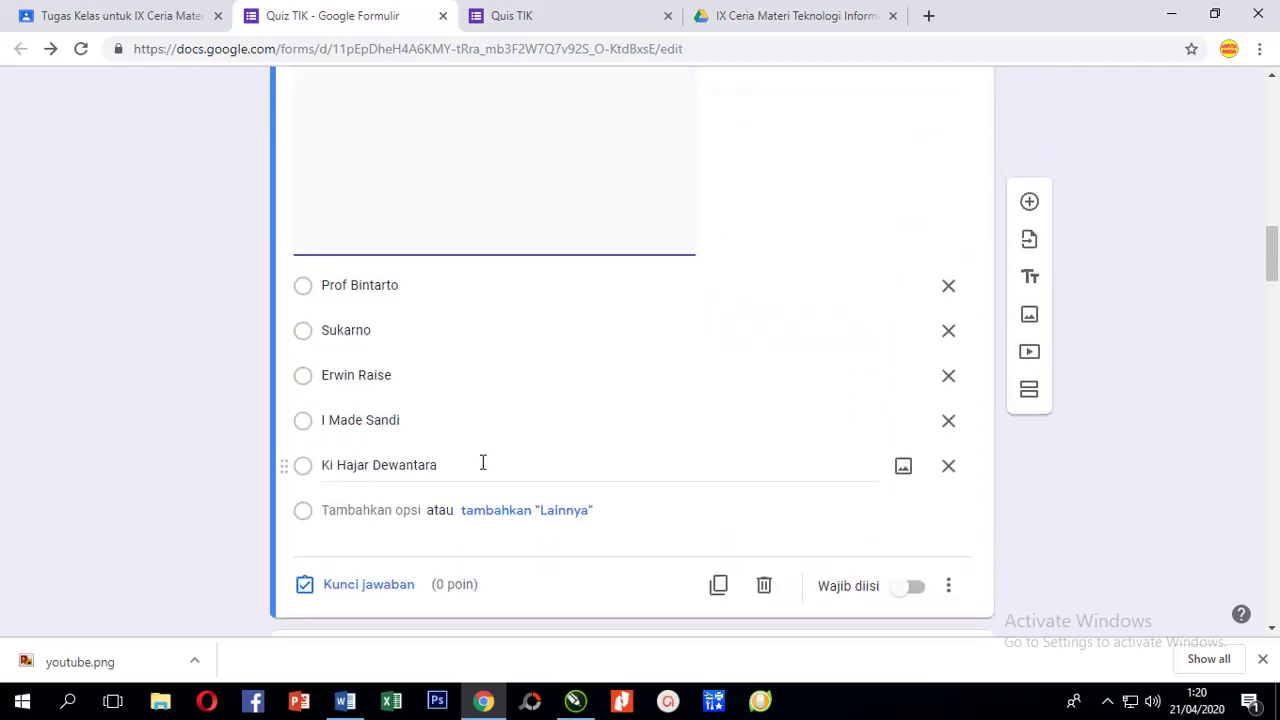
{"action": "left_click", "coordinate": [313, 294]}
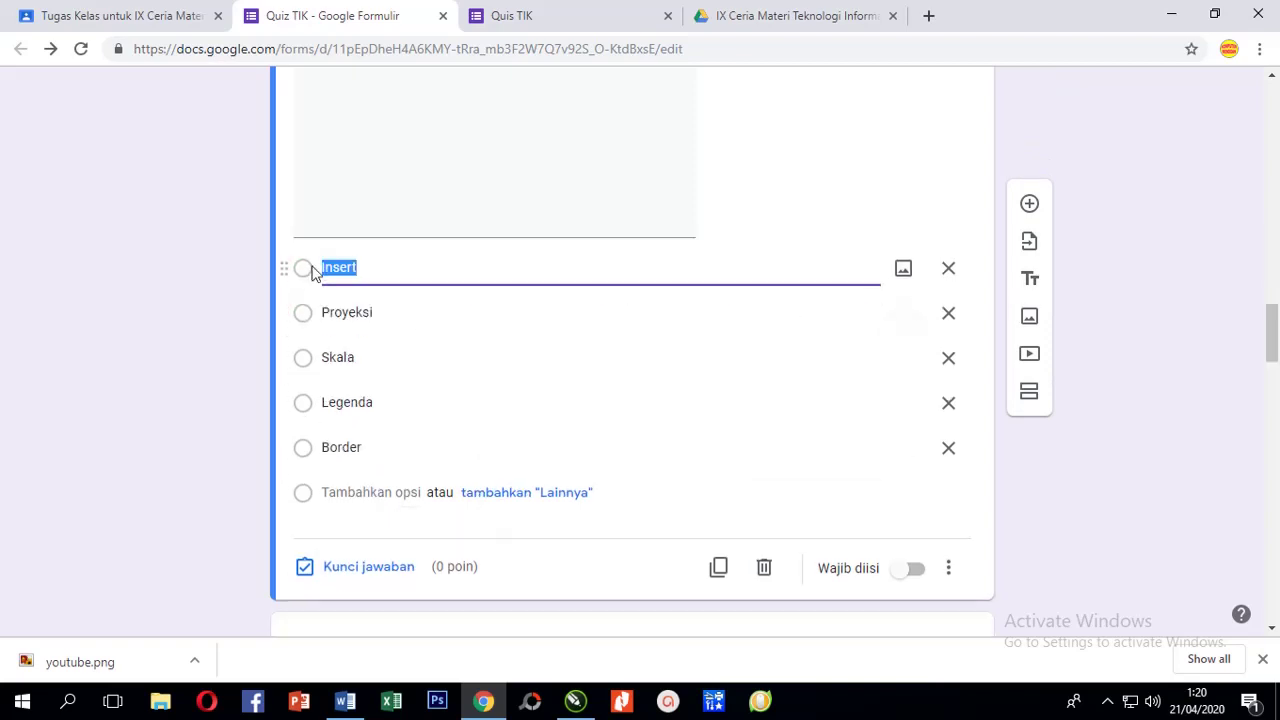
Set "Insert" as the correct answer to the "Perbandingan jarak peta" question, assign it 10 points and finish its answer key.
{"action": "left_click", "coordinate": [346, 570]}
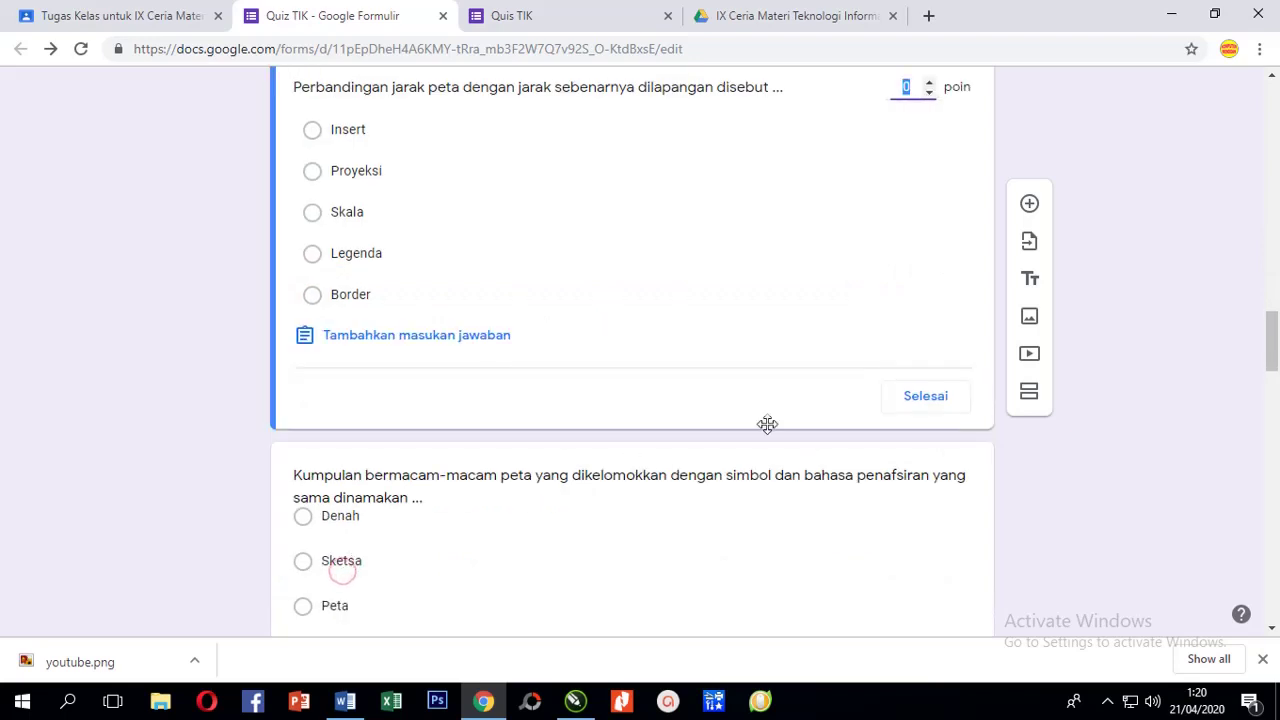
{"action": "scroll", "coordinate": [606, 386], "scroll_direction": "up", "scroll_amount": 2}
{"action": "left_click", "coordinate": [312, 317]}
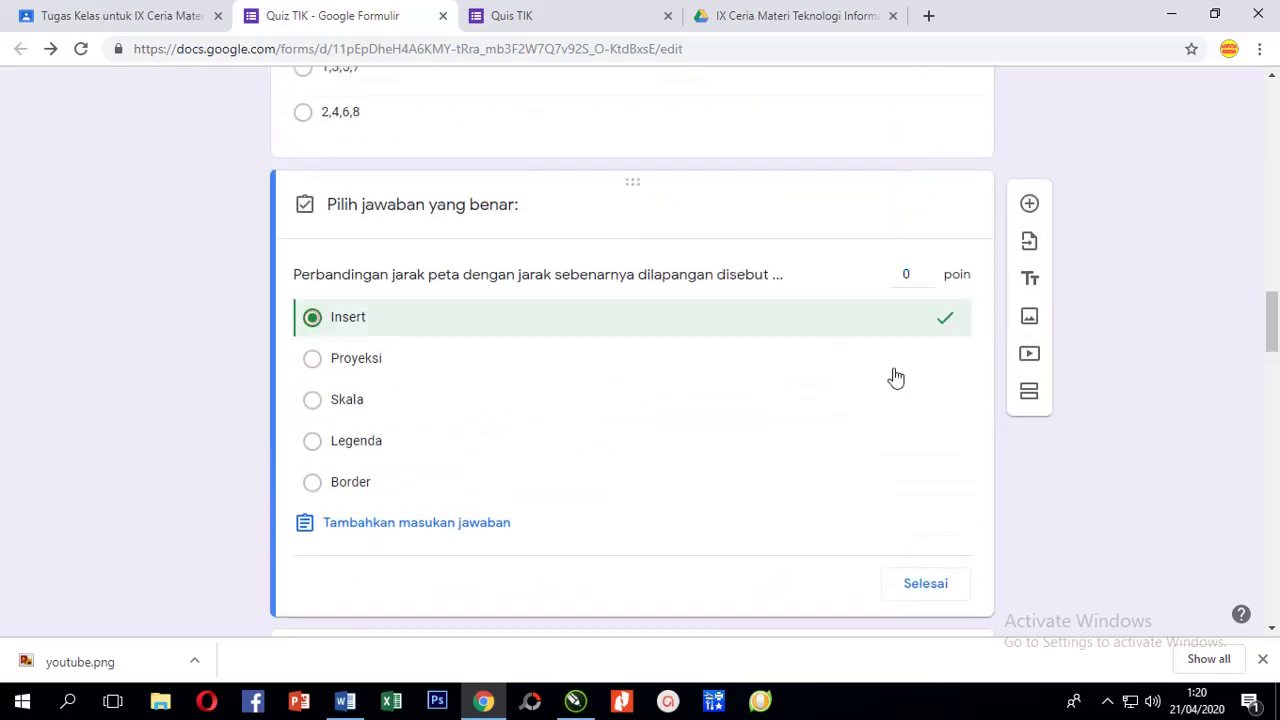
{"action": "left_click", "coordinate": [906, 274]}
{"action": "type", "text": "1"}
{"action": "left_click", "coordinate": [923, 584]}
Open the answer key of the "Kumpulan bermacam-macam peta" question and enter its point value.
{"action": "scroll", "coordinate": [720, 550], "scroll_direction": "down", "scroll_amount": 2}
{"action": "scroll", "coordinate": [687, 537], "scroll_direction": "down", "scroll_amount": 3}
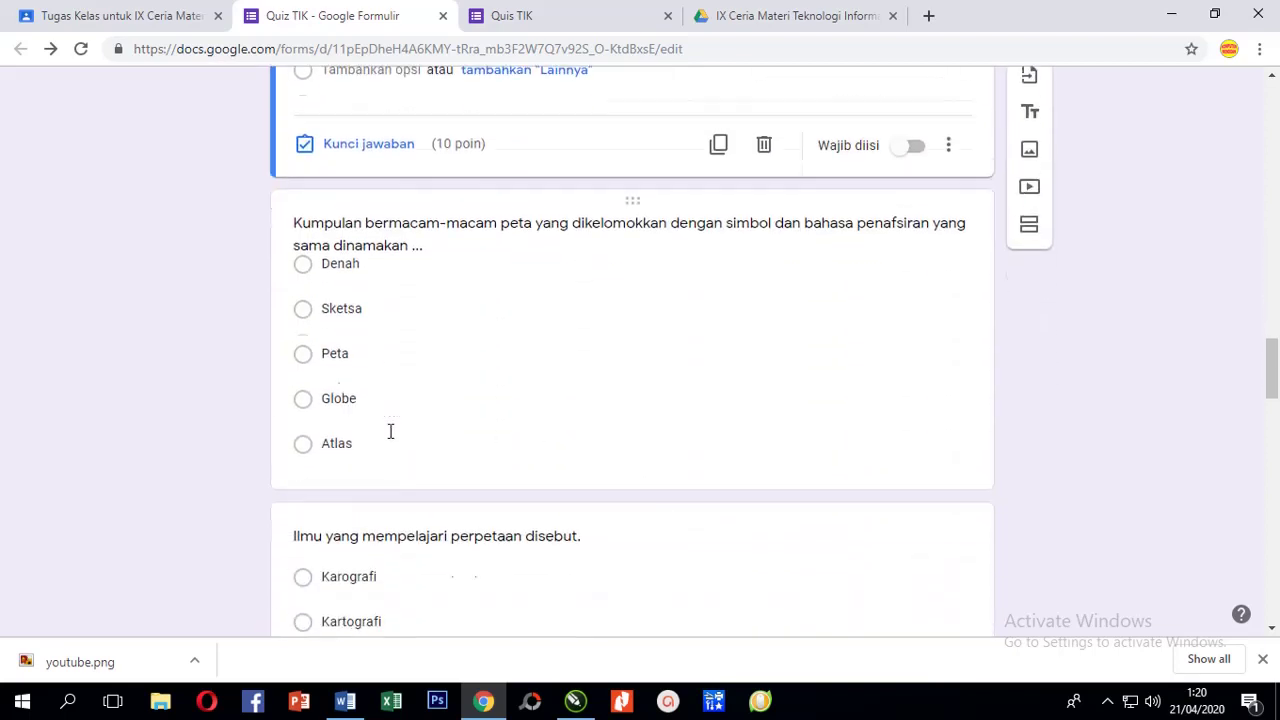
{"action": "left_click", "coordinate": [304, 247]}
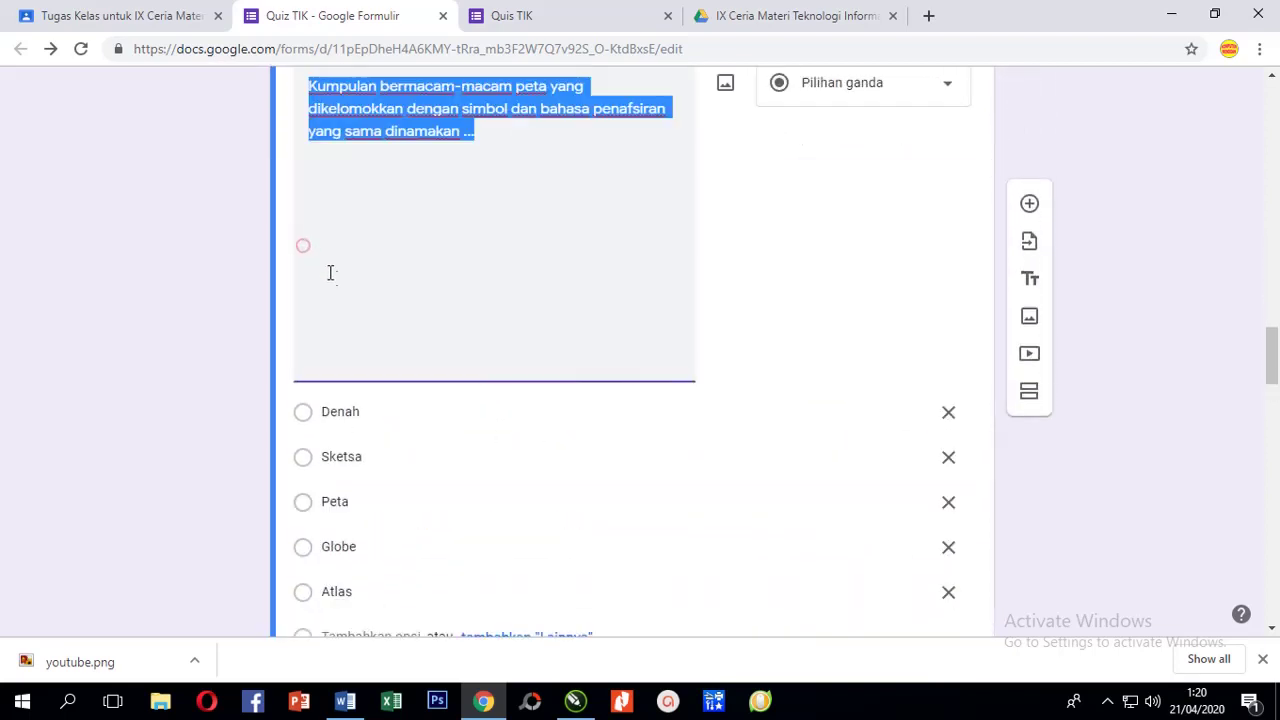
{"action": "scroll", "coordinate": [437, 523], "scroll_direction": "down", "scroll_amount": 2}
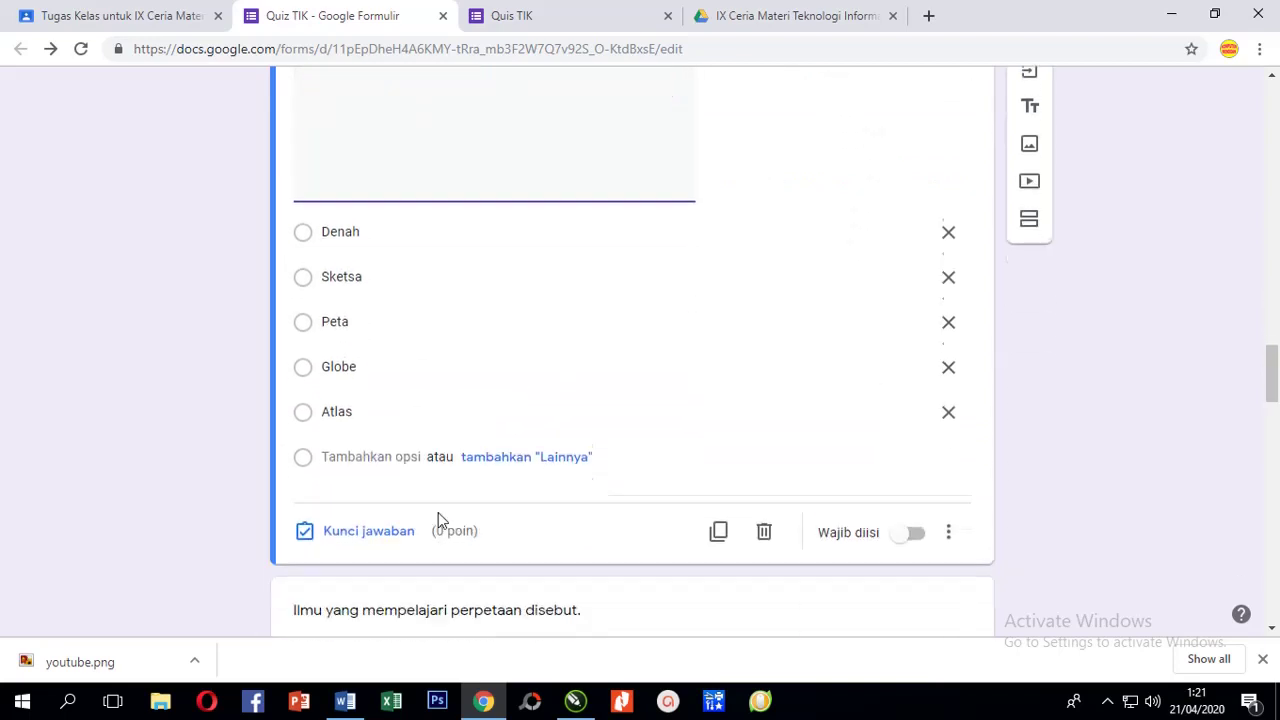
{"action": "left_click", "coordinate": [304, 524]}
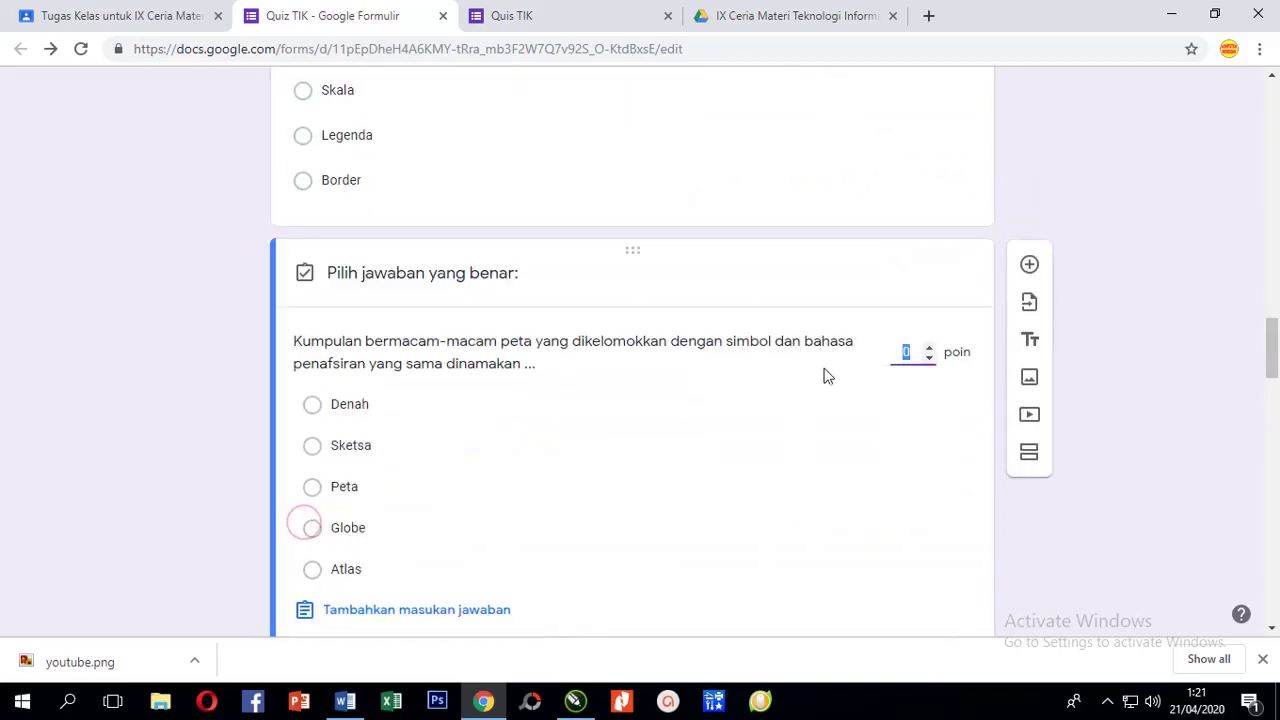
{"action": "type", "text": "1"}
Review the answer keys and points of the Soal Quis questions and close the first question's answer key.
{"action": "scroll", "coordinate": [610, 440], "scroll_direction": "up", "scroll_amount": 15}
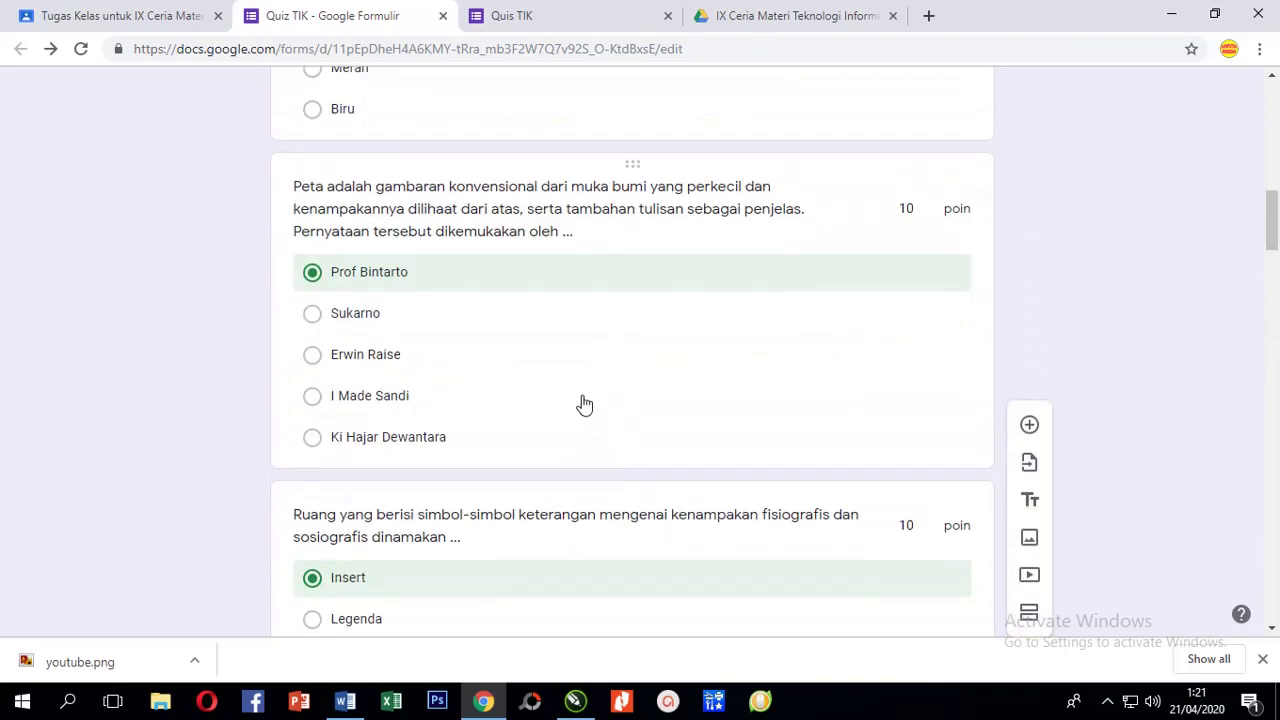
{"action": "left_click", "coordinate": [580, 364]}
{"action": "scroll", "coordinate": [662, 390], "scroll_direction": "up", "scroll_amount": 5}
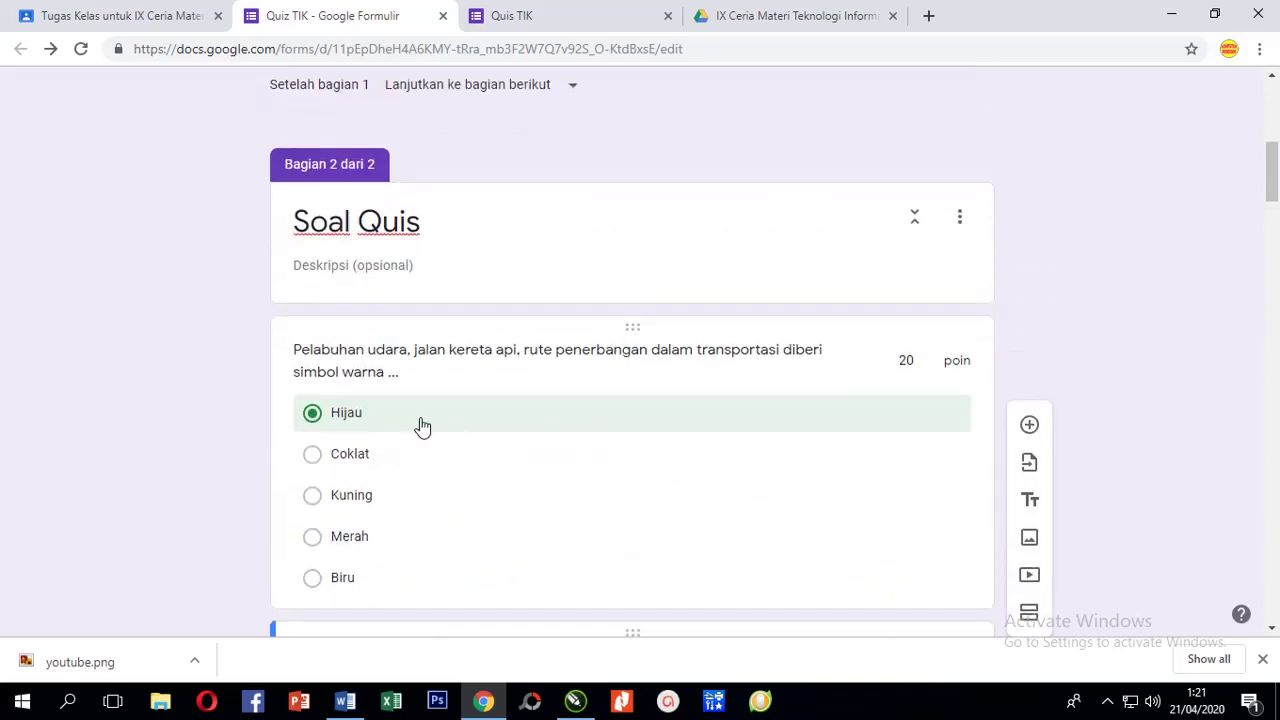
{"action": "scroll", "coordinate": [423, 425], "scroll_direction": "down", "scroll_amount": 3}
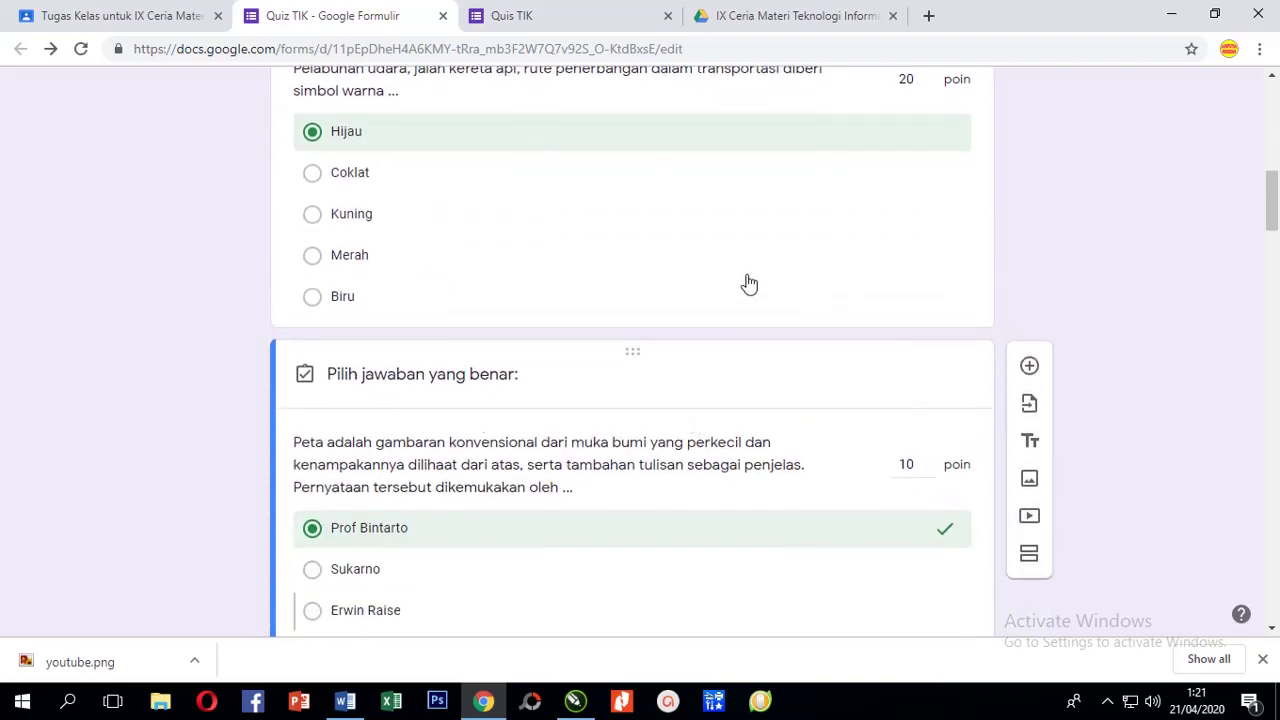
{"action": "left_click", "coordinate": [615, 234]}
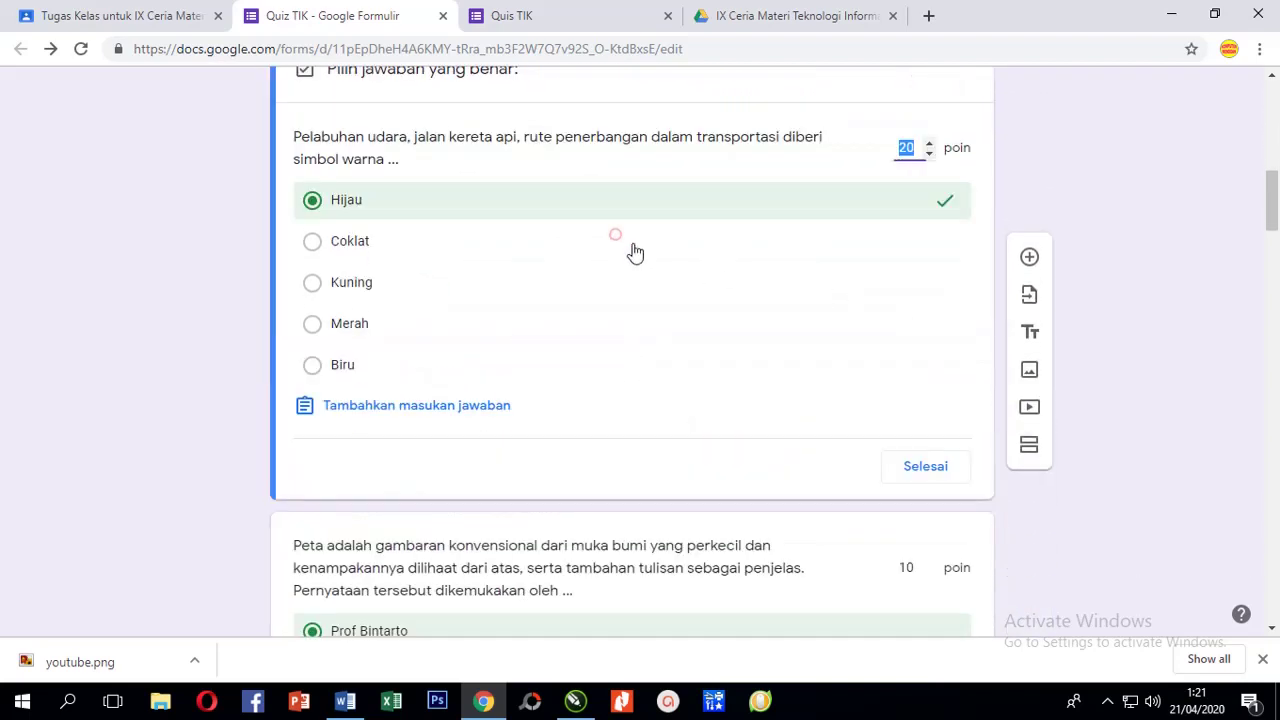
{"action": "left_click", "coordinate": [925, 467]}
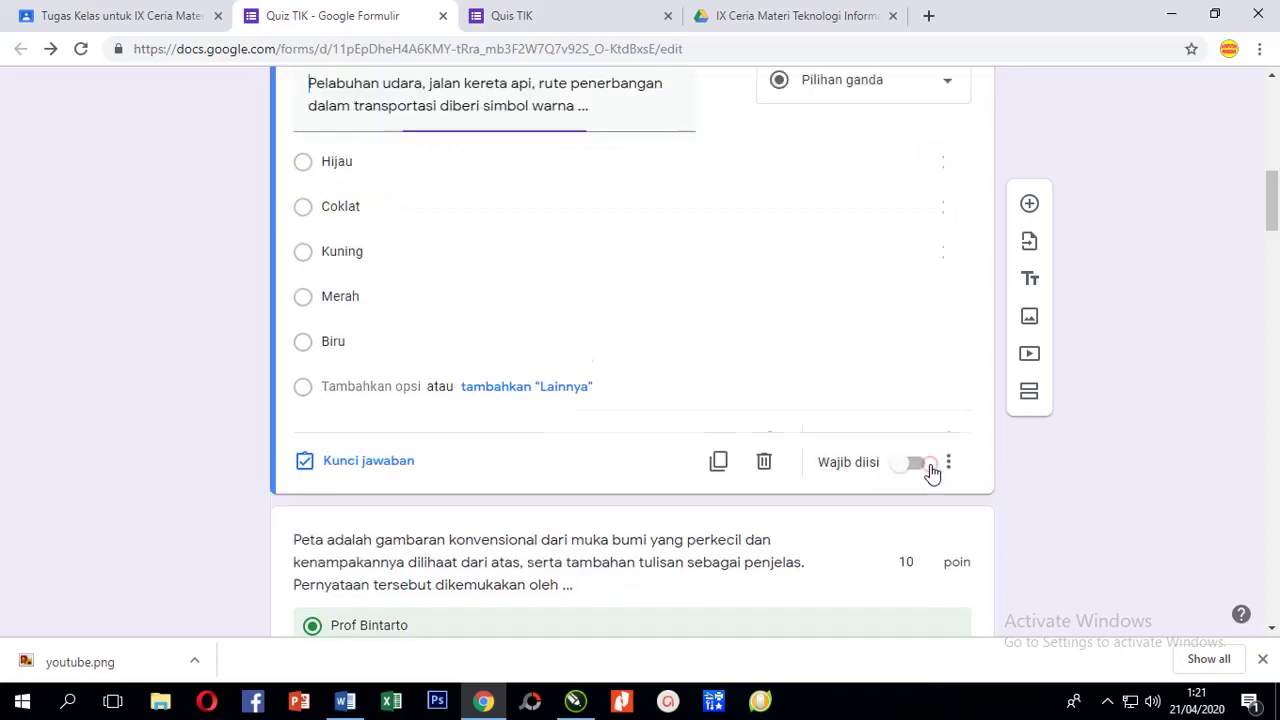
Enable "Acak urutan opsi" for the "Pelabuhan udara, jalan kereta api" question and check the setting in its options.
{"action": "scroll", "coordinate": [712, 393], "scroll_direction": "up", "scroll_amount": 3}
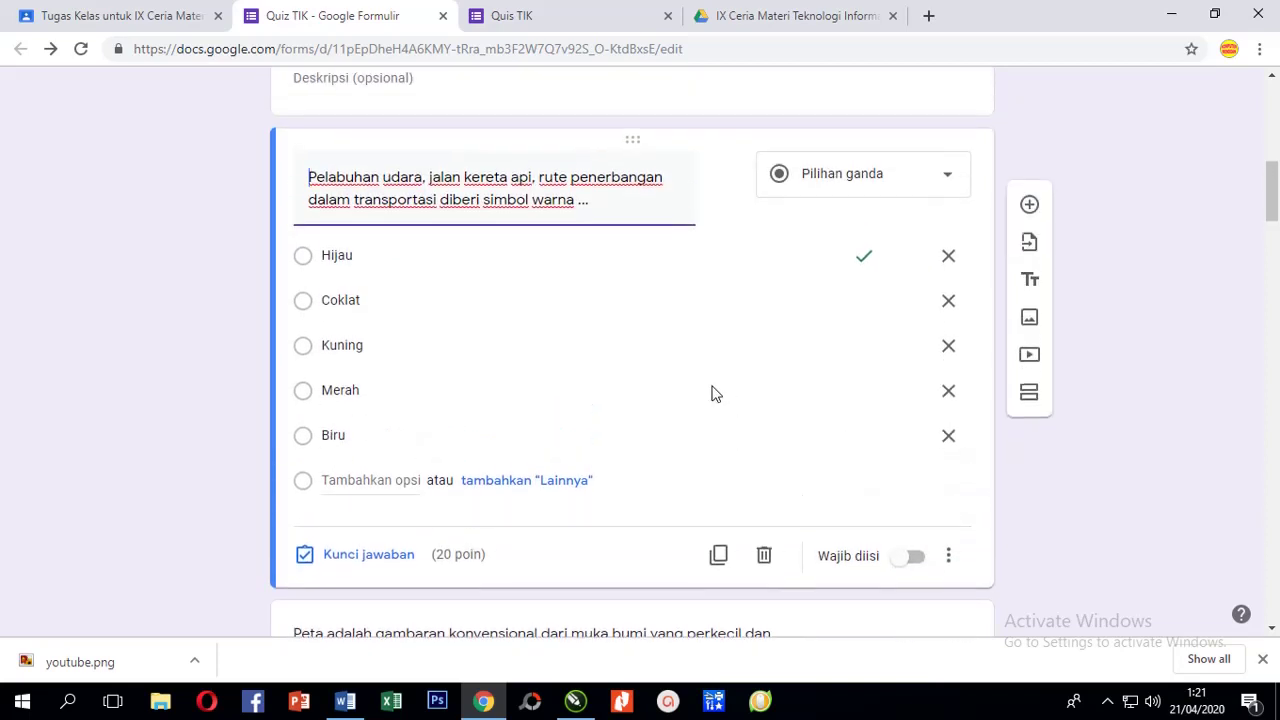
{"action": "scroll", "coordinate": [712, 393], "scroll_direction": "down", "scroll_amount": 2}
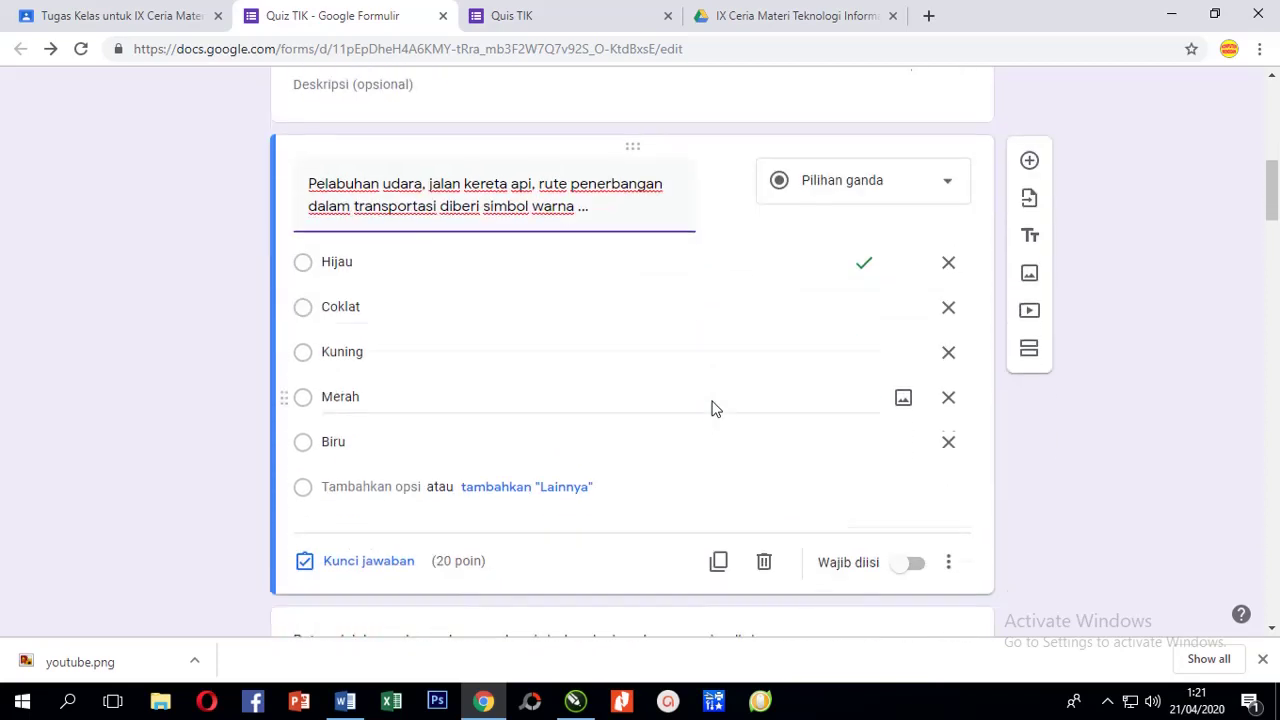
{"action": "scroll", "coordinate": [965, 565], "scroll_direction": "down", "scroll_amount": 1}
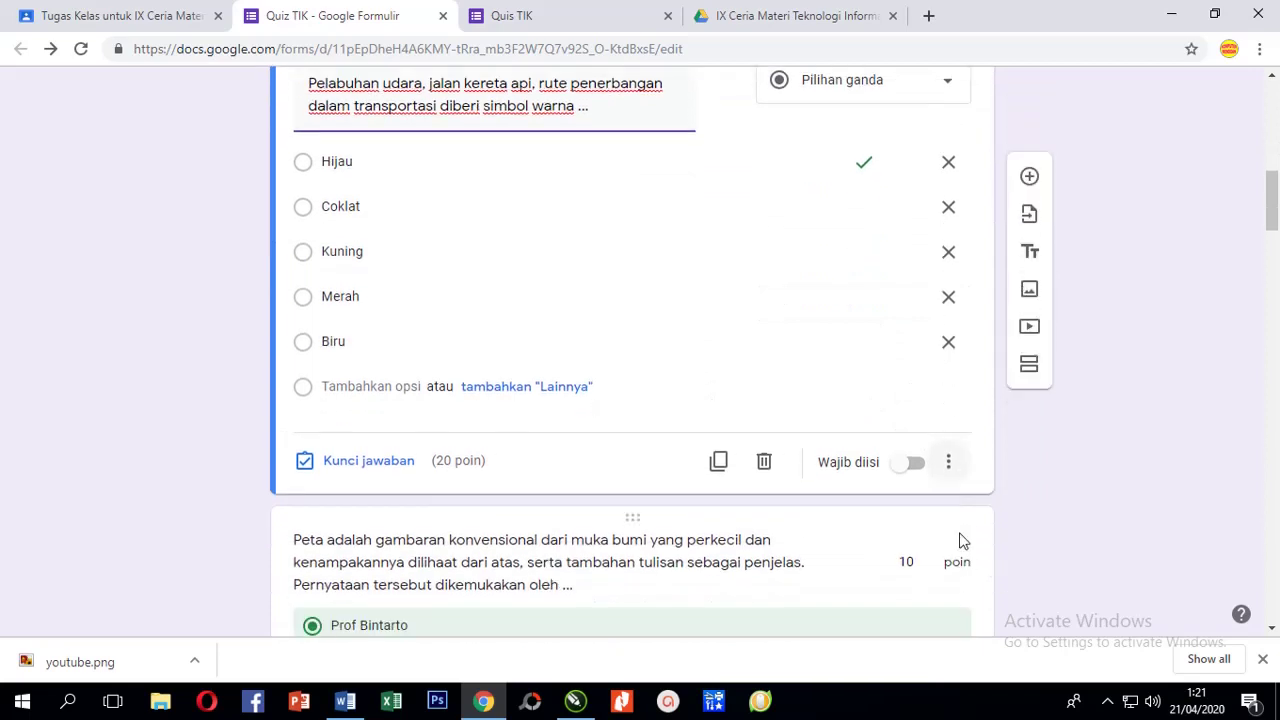
{"action": "left_click", "coordinate": [949, 463]}
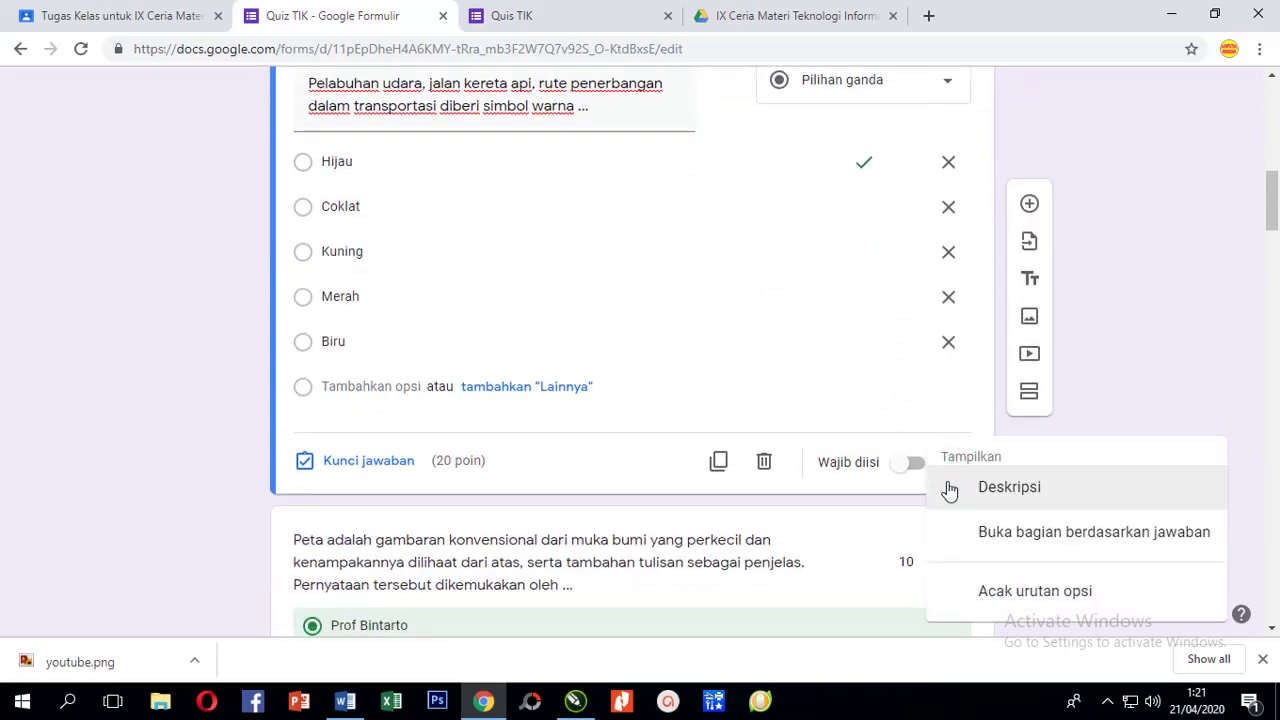
{"action": "scroll", "coordinate": [1037, 600], "scroll_direction": "down", "scroll_amount": 1}
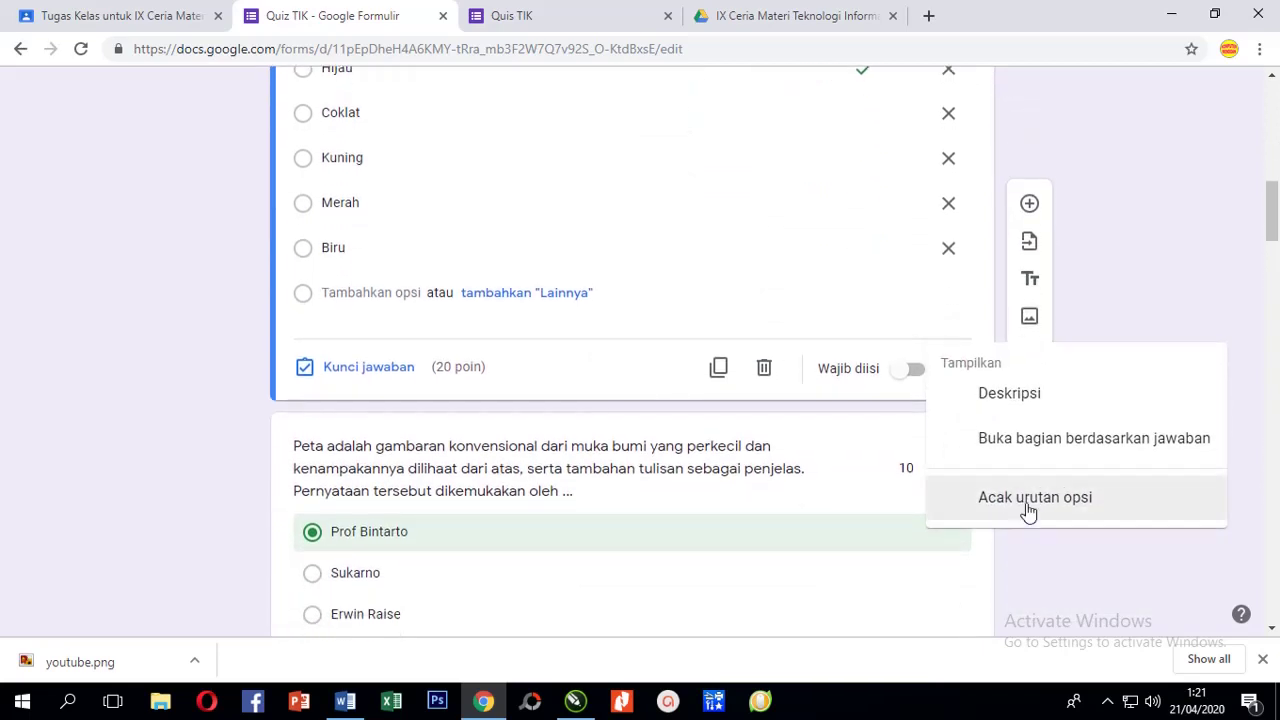
{"action": "left_click", "coordinate": [1023, 503]}
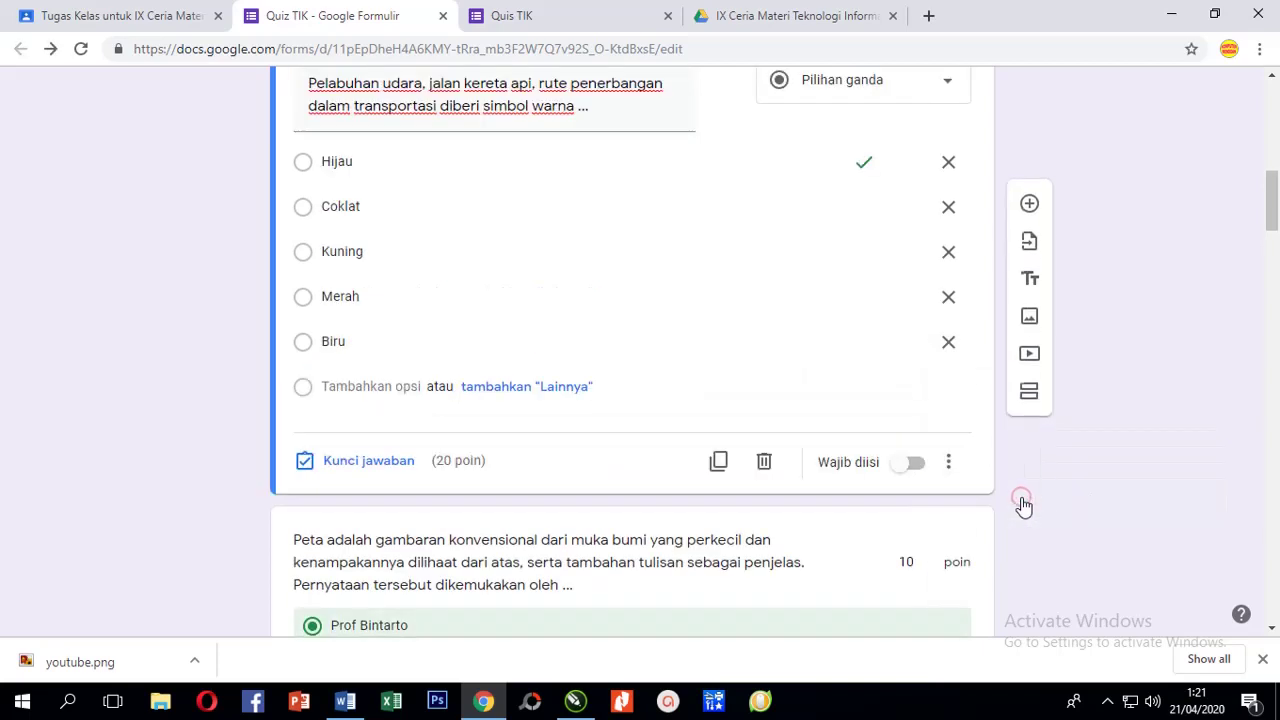
{"action": "scroll", "coordinate": [565, 345], "scroll_direction": "up", "scroll_amount": 1}
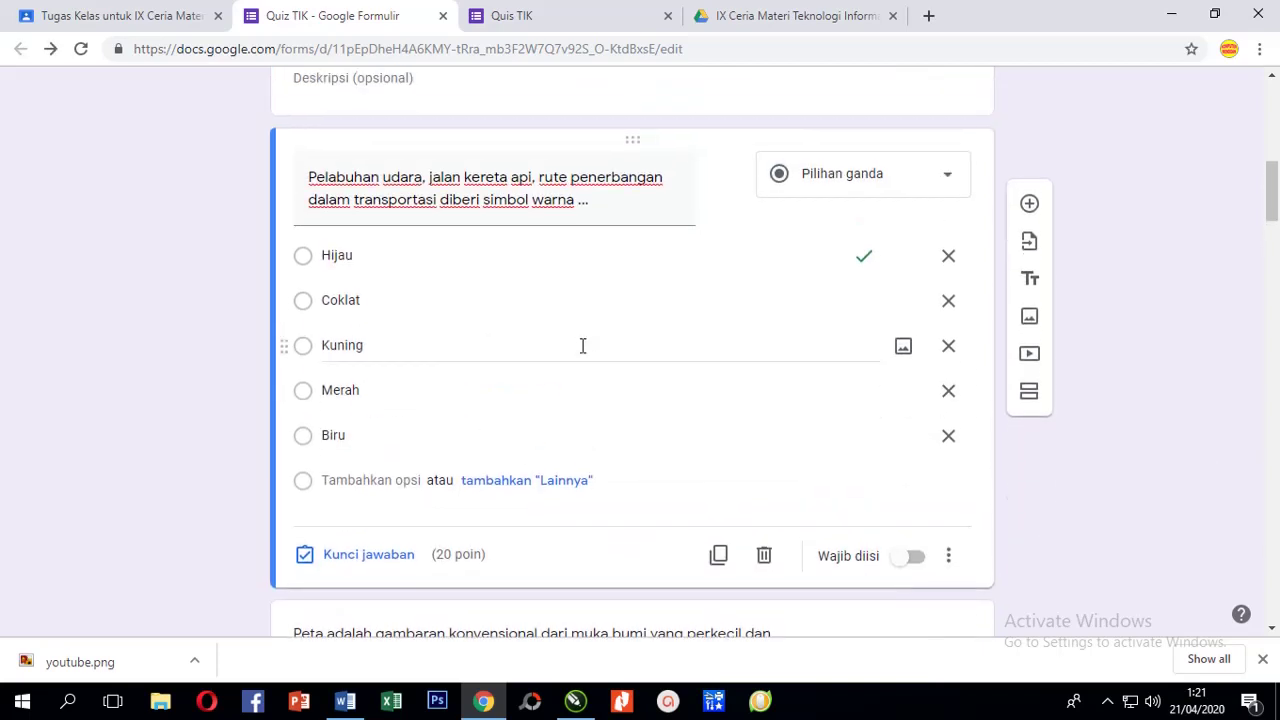
{"action": "scroll", "coordinate": [680, 430], "scroll_direction": "down", "scroll_amount": 1}
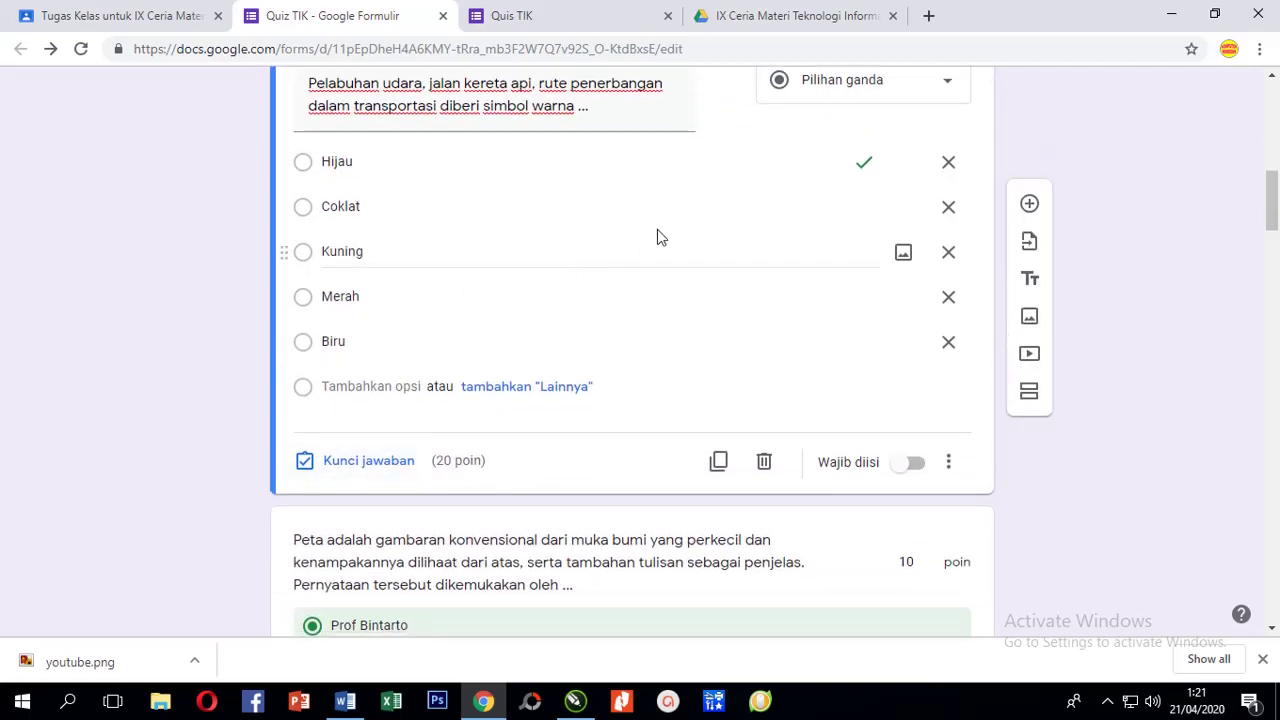
{"action": "left_click", "coordinate": [948, 462]}
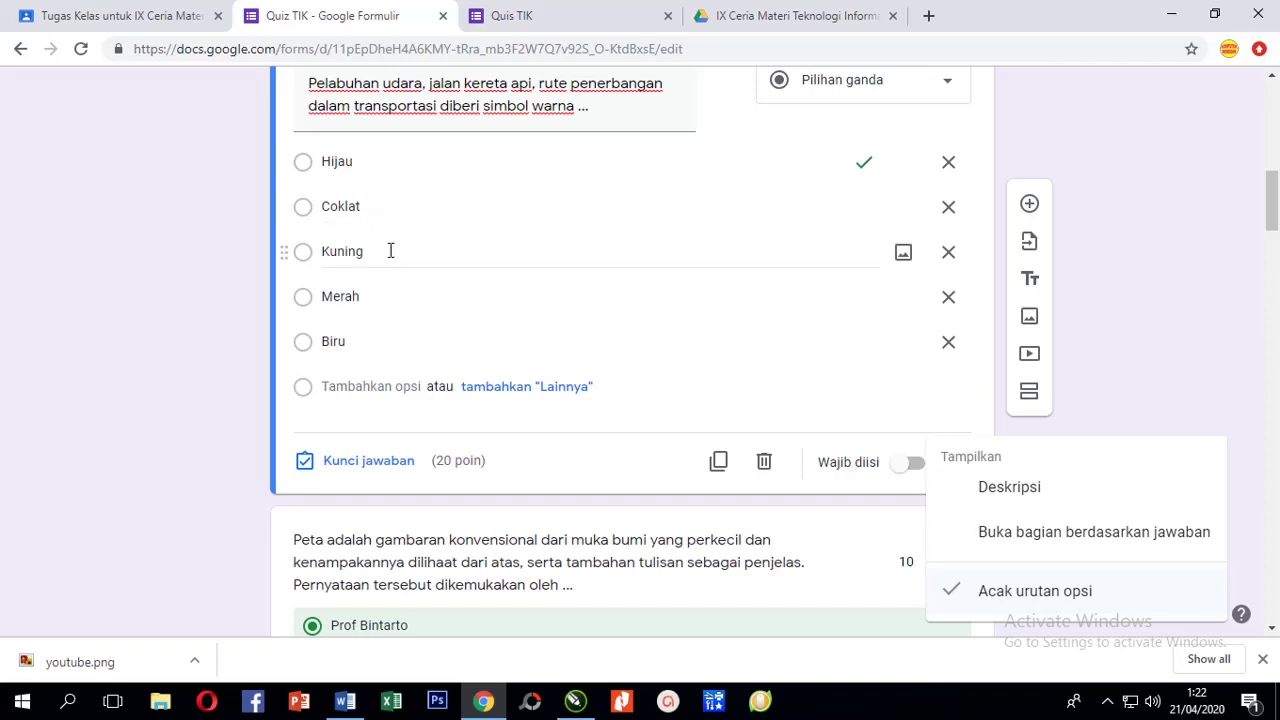
Check the shuffled "Pelabuhan udara, jalan kereta api" question, close its options and open the form's send settings.
{"action": "scroll", "coordinate": [350, 200], "scroll_direction": "up", "scroll_amount": 2}
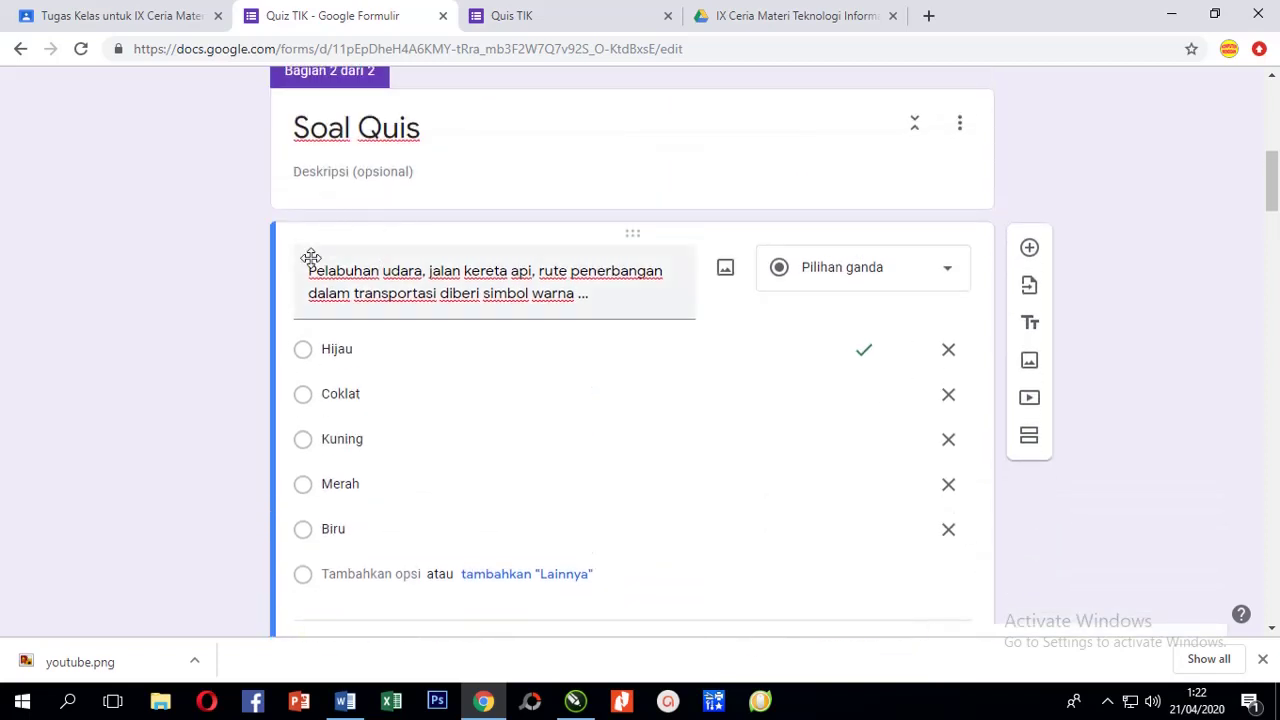
{"action": "scroll", "coordinate": [371, 300], "scroll_direction": "down", "scroll_amount": 2}
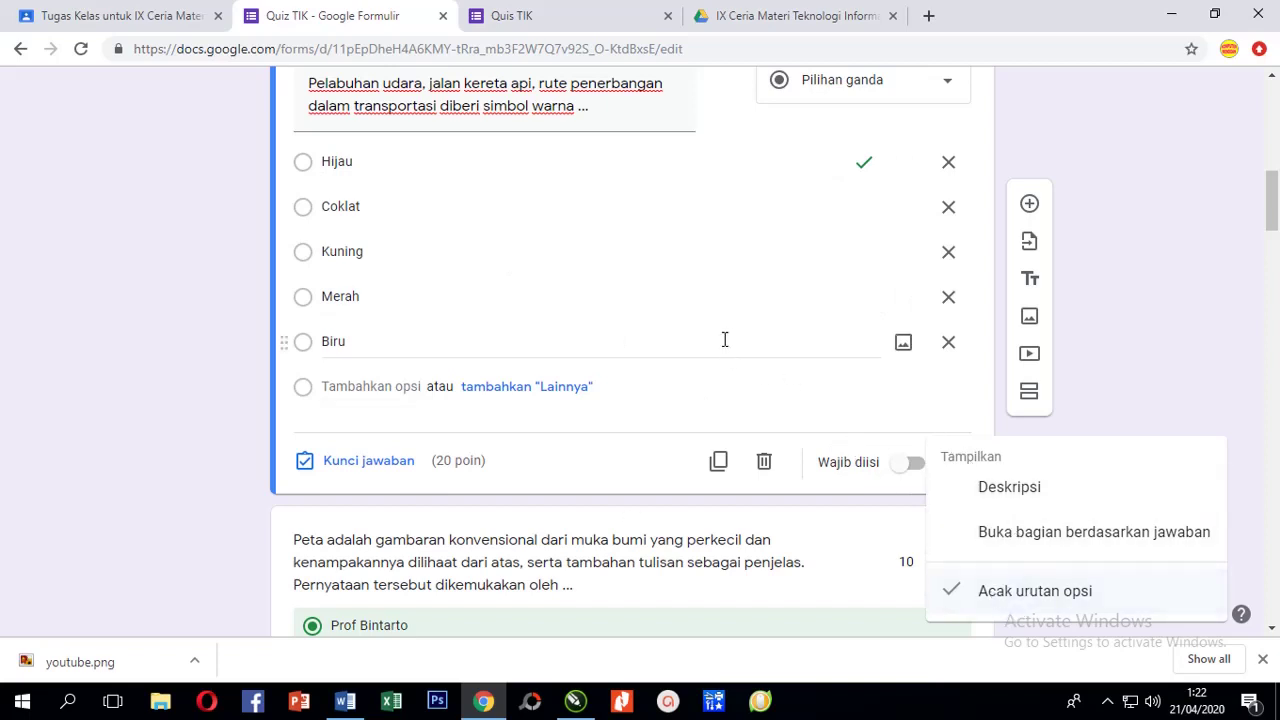
{"action": "scroll", "coordinate": [617, 320], "scroll_direction": "up", "scroll_amount": 3}
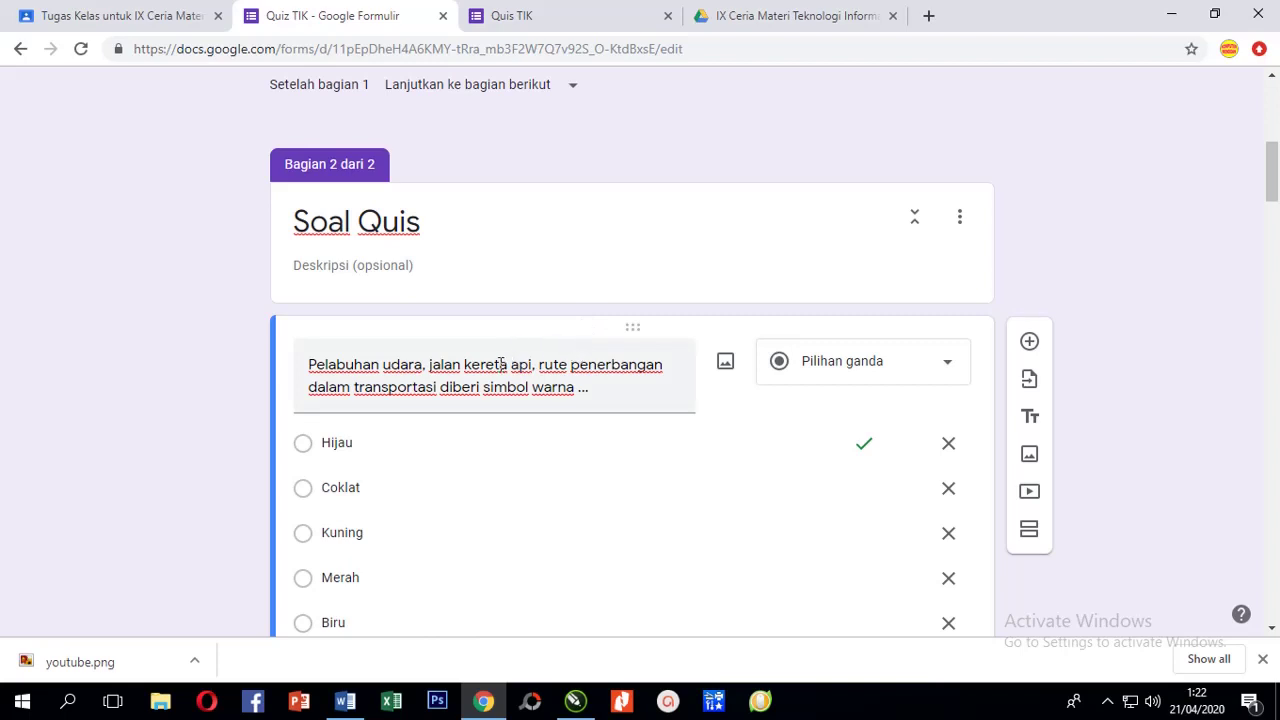
{"action": "scroll", "coordinate": [864, 258], "scroll_direction": "up", "scroll_amount": 6}
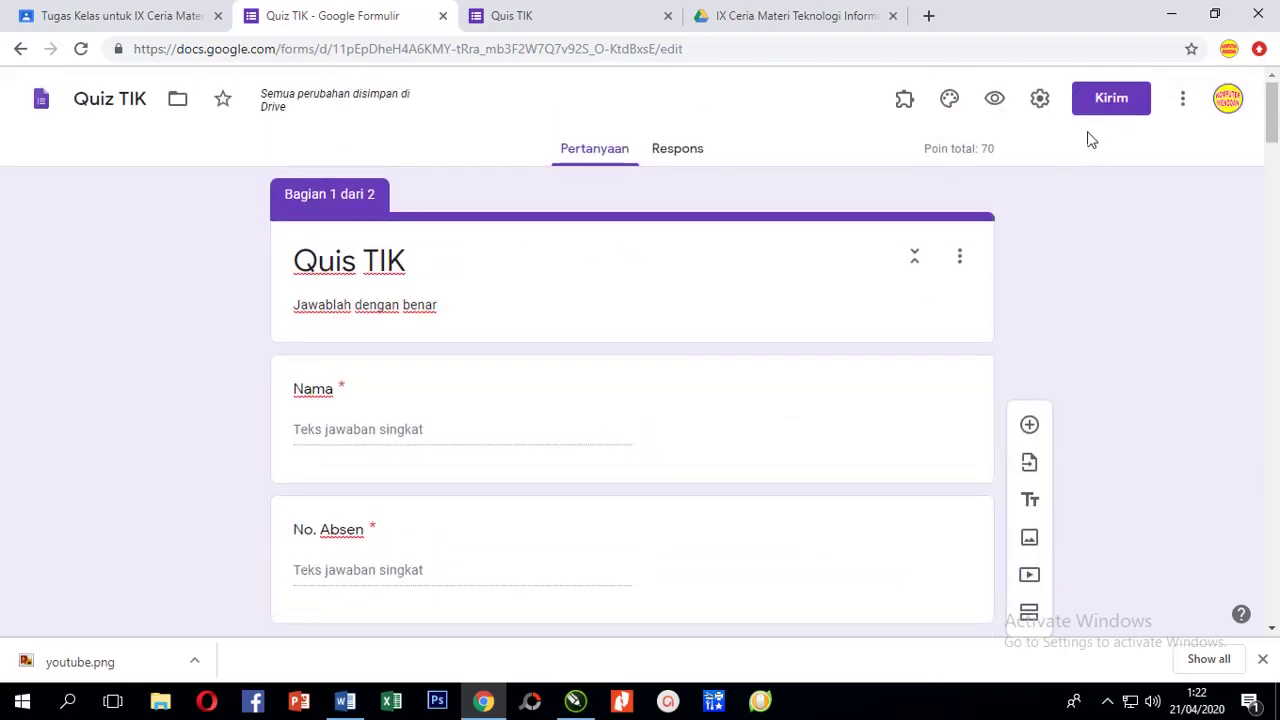
{"action": "key", "text": "alt+Left"}
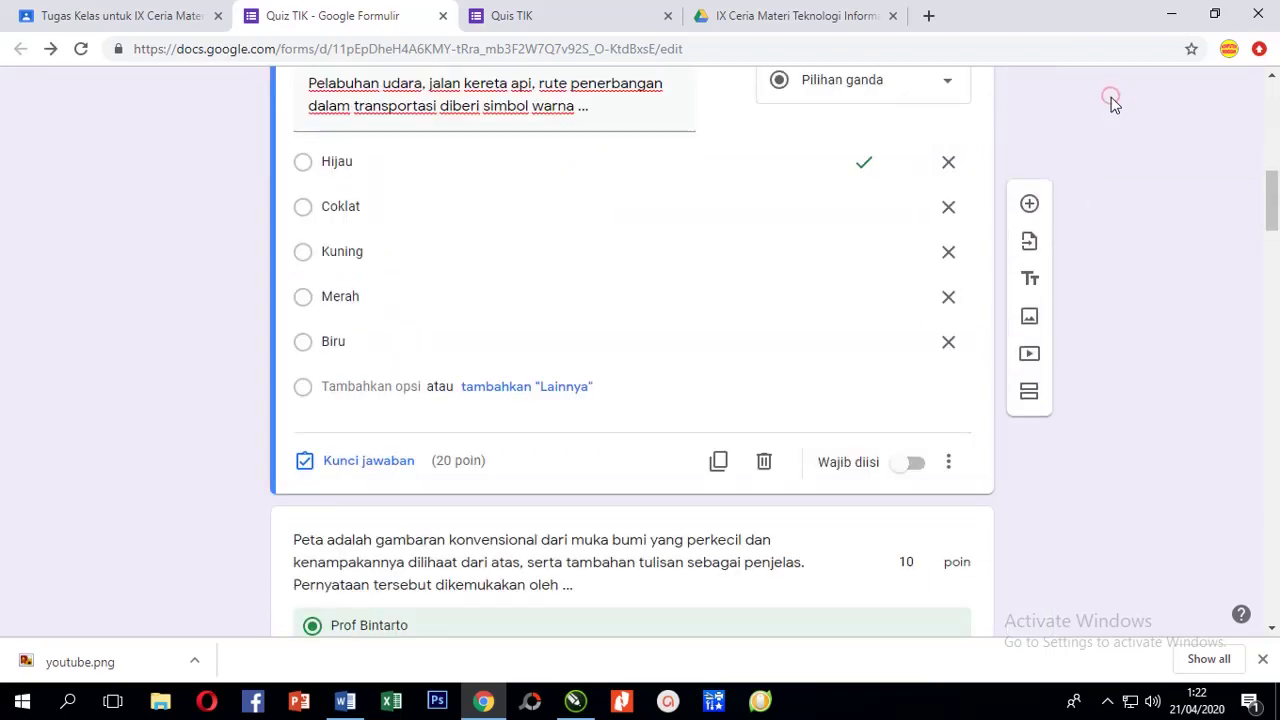
{"action": "scroll", "coordinate": [1105, 224], "scroll_direction": "up", "scroll_amount": 10}
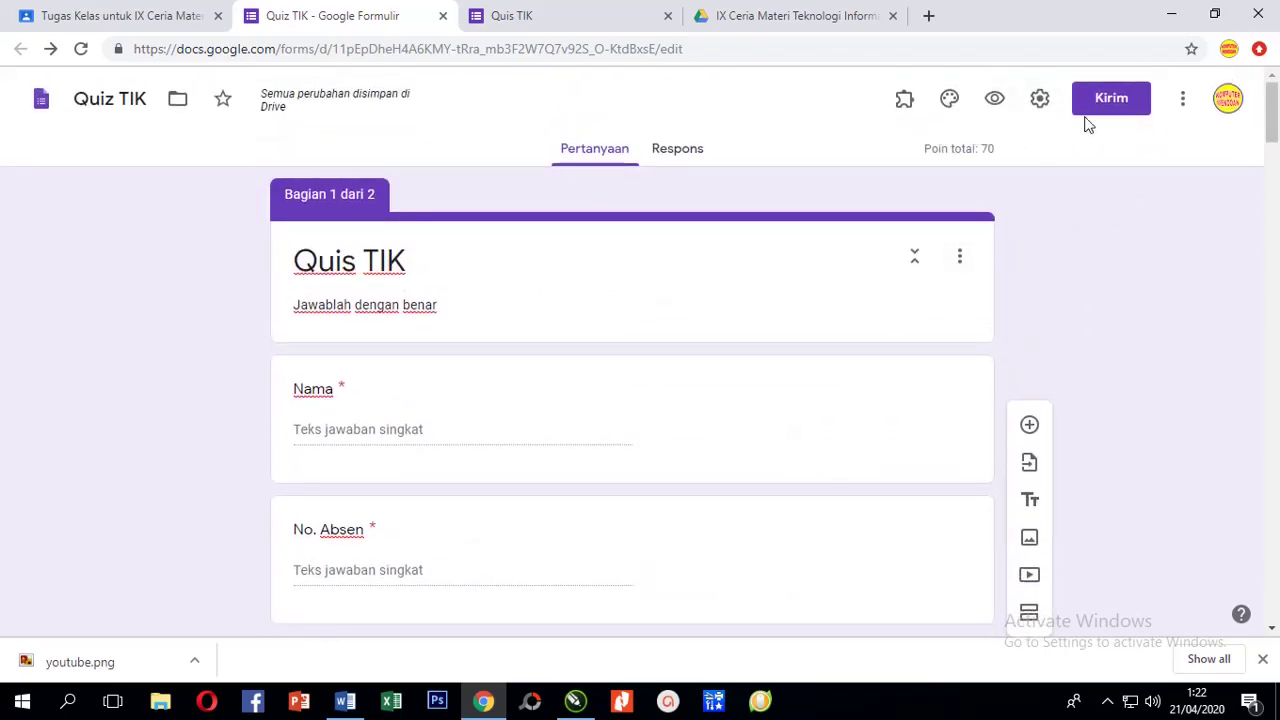
{"action": "left_click", "coordinate": [1112, 100]}
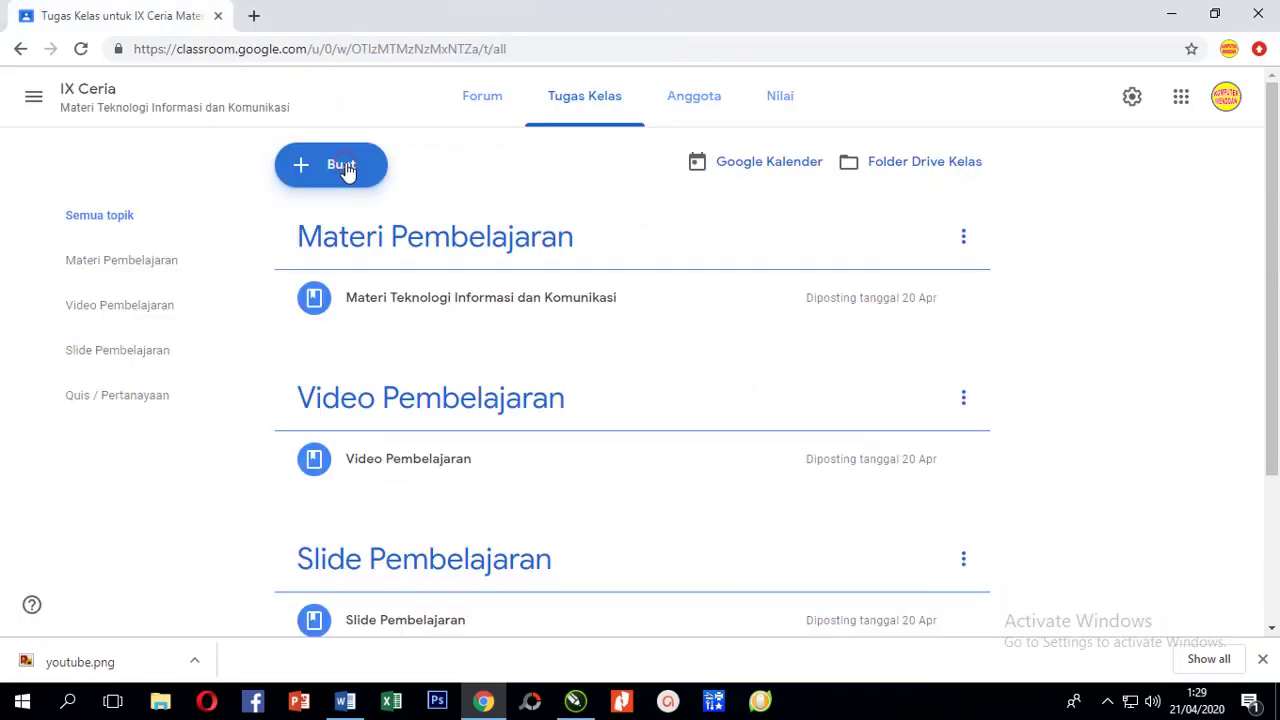
Create a quiz assignment in the IX Ceria class and remove its Blank Quiz attachment.
{"action": "left_click", "coordinate": [345, 170]}
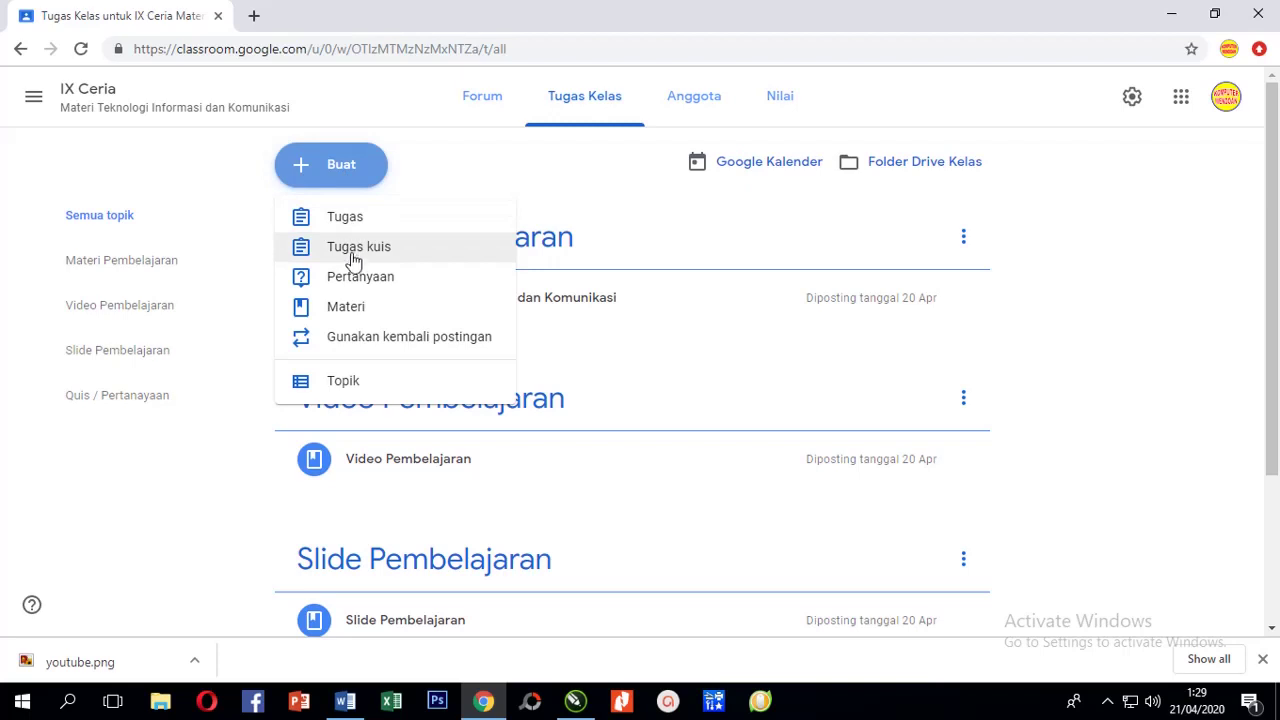
{"action": "left_click", "coordinate": [352, 258]}
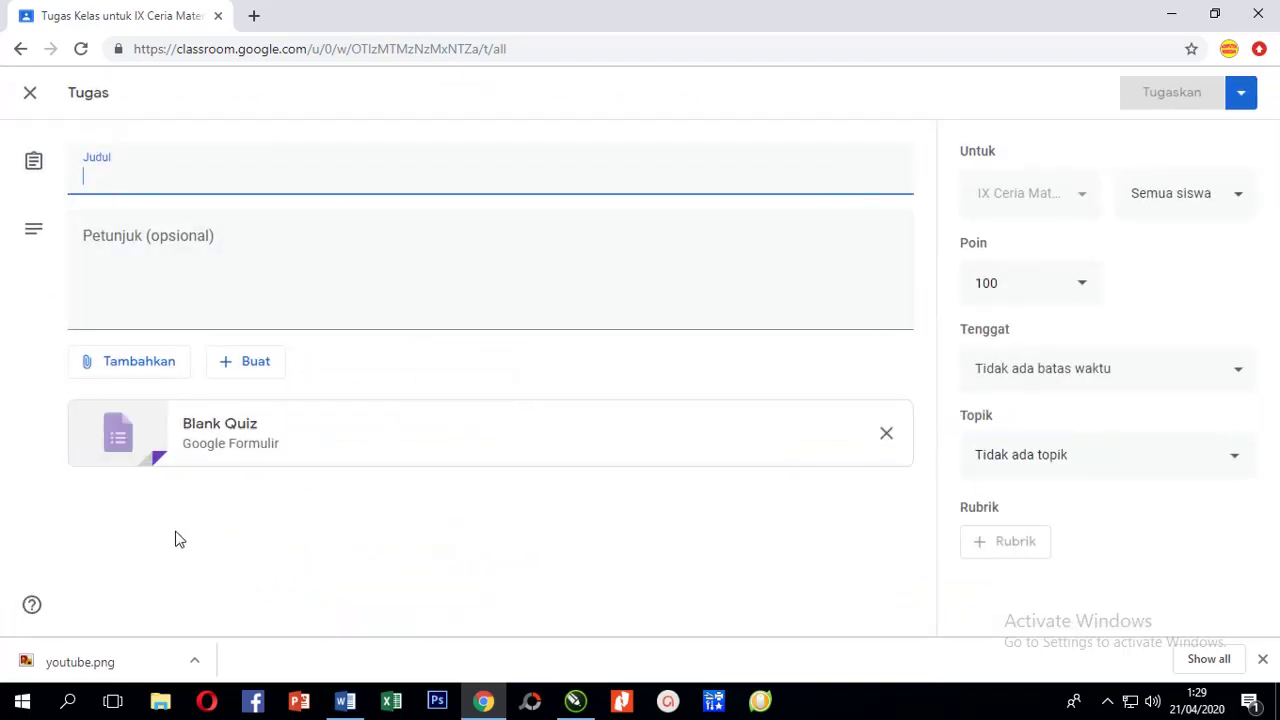
{"action": "left_click", "coordinate": [884, 436]}
Attach the Quiz TIK form from Google Drive and assign the quiz as "Quis TIK" with the instruction "PIlih jawaban yangbenaar".
{"action": "left_click", "coordinate": [130, 372]}
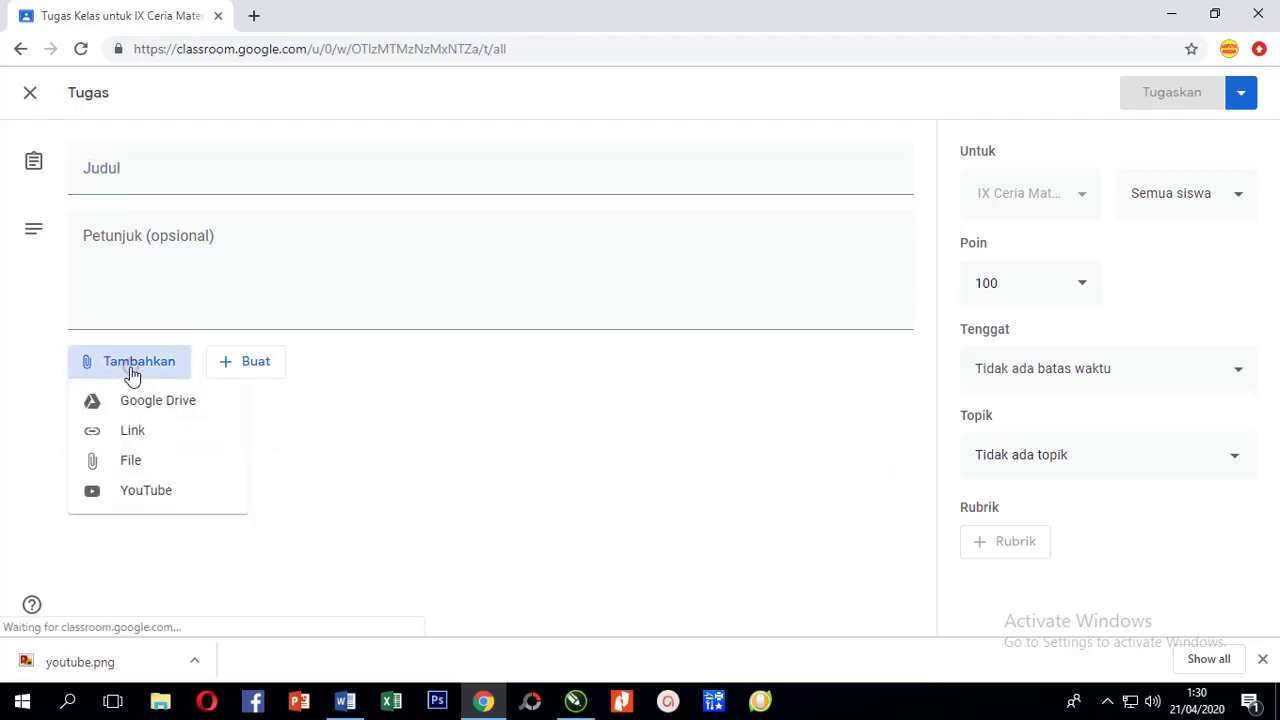
{"action": "left_click", "coordinate": [147, 402]}
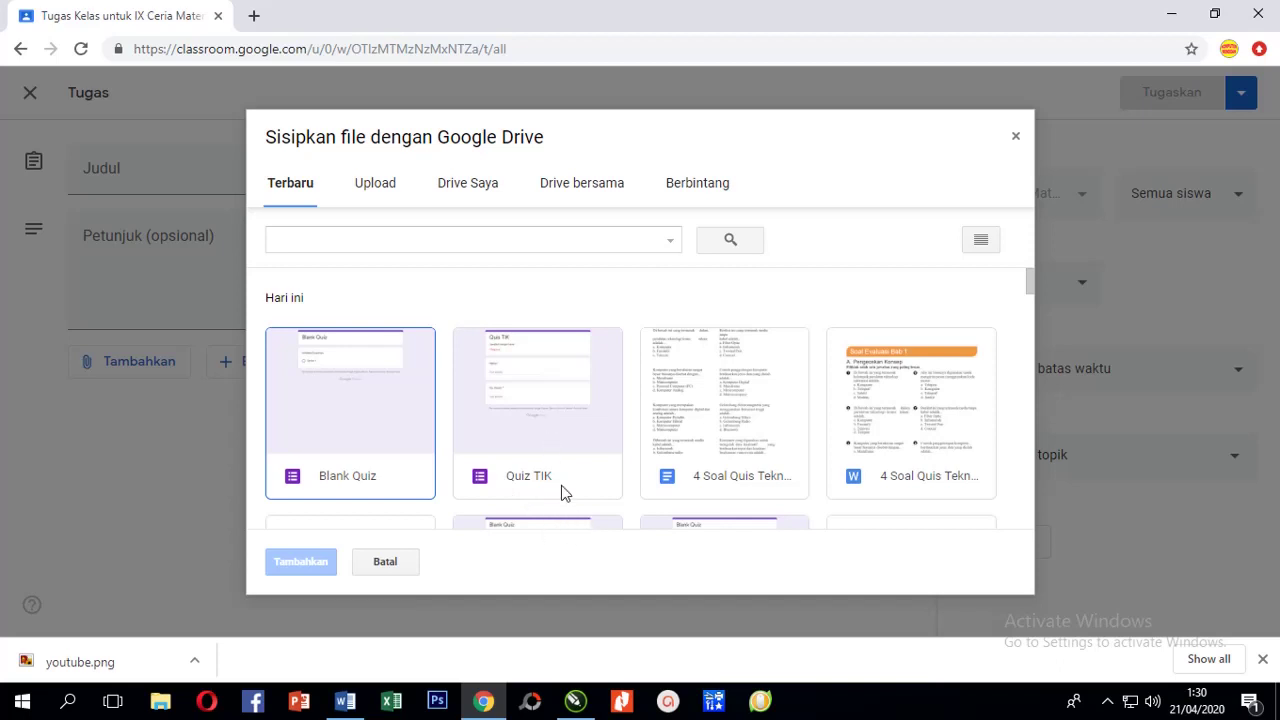
{"action": "left_click", "coordinate": [541, 405]}
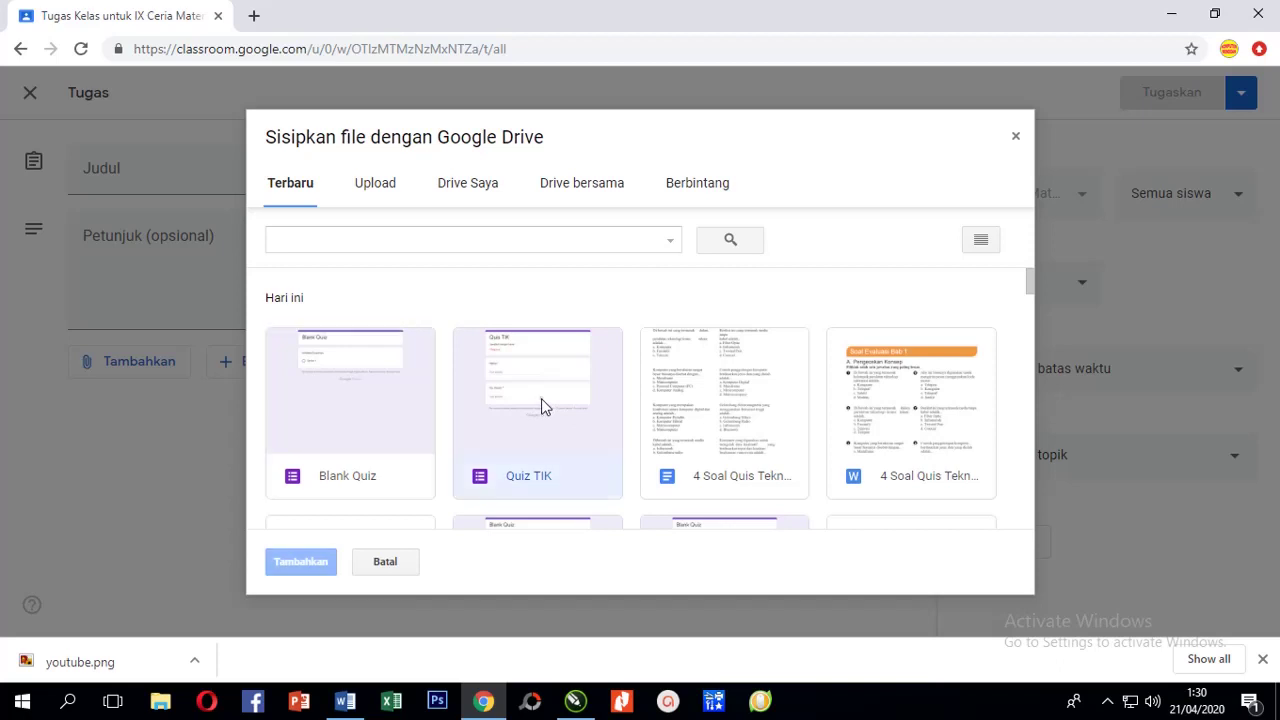
{"action": "left_click", "coordinate": [297, 562]}
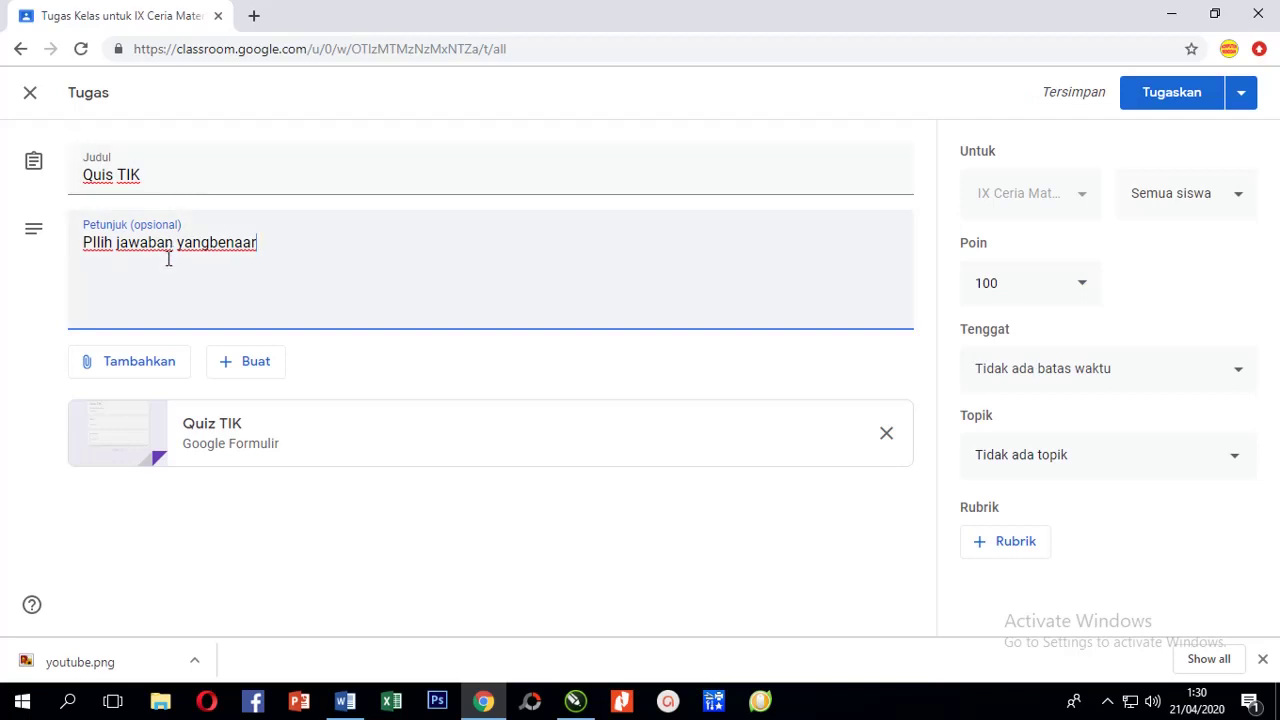
{"action": "left_click", "coordinate": [1174, 95]}
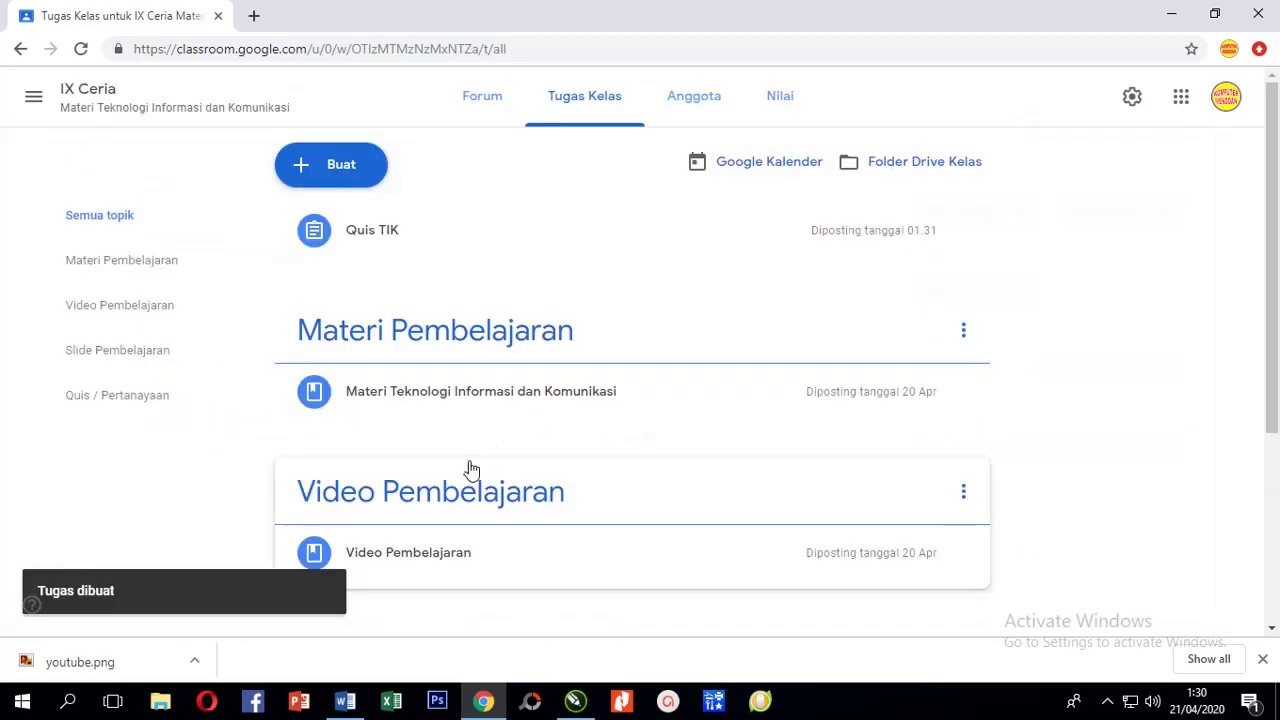
Review the posted materials and quiz under each topic of the IX Ceria classwork page.
{"action": "scroll", "coordinate": [510, 473], "scroll_direction": "down", "scroll_amount": 3}
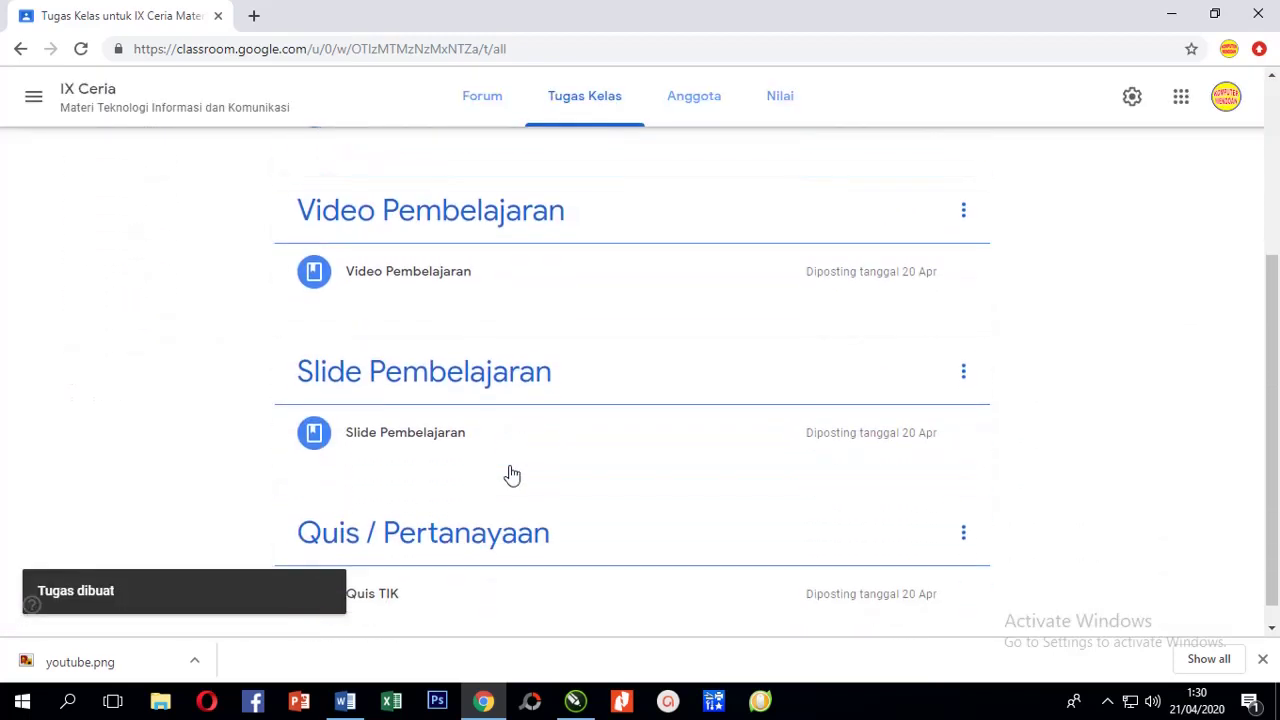
{"action": "scroll", "coordinate": [510, 475], "scroll_direction": "up", "scroll_amount": 1}
{"action": "scroll", "coordinate": [510, 473], "scroll_direction": "up", "scroll_amount": 2}
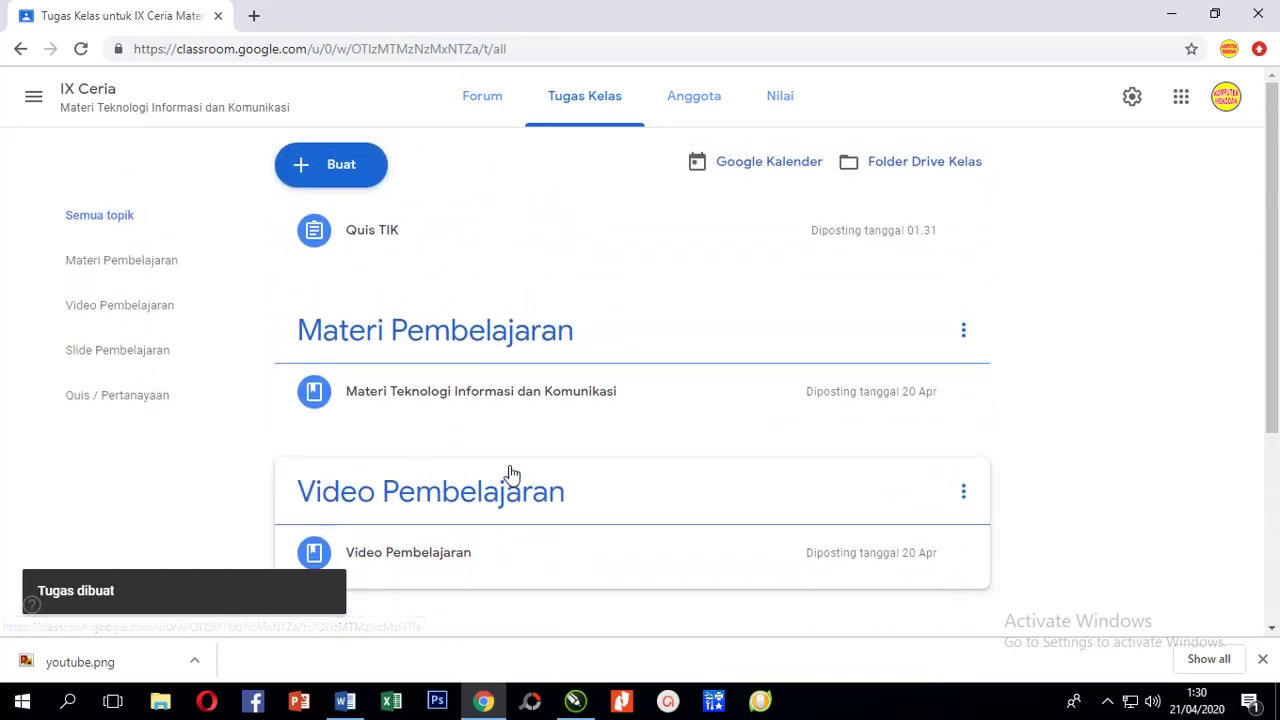
{"action": "scroll", "coordinate": [510, 478], "scroll_direction": "down", "scroll_amount": 1}
{"action": "scroll", "coordinate": [510, 478], "scroll_direction": "down", "scroll_amount": 2}
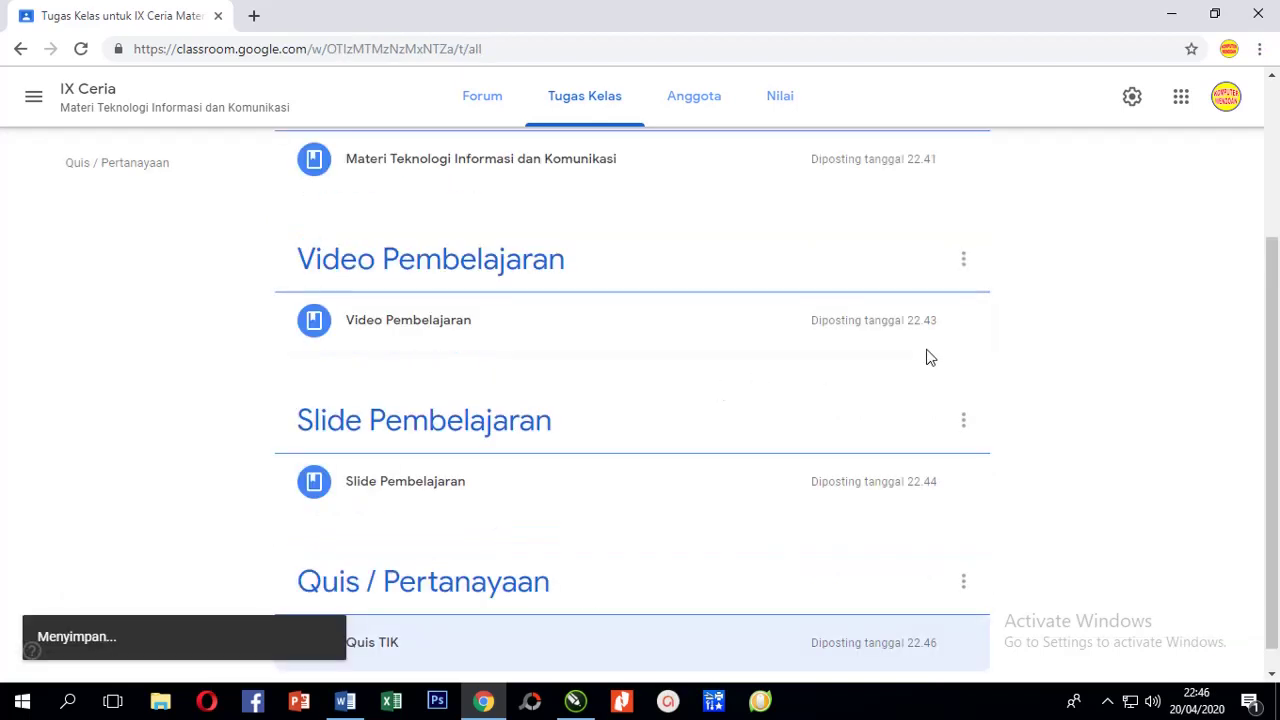
{"action": "scroll", "coordinate": [480, 350], "scroll_direction": "up", "scroll_amount": 3}
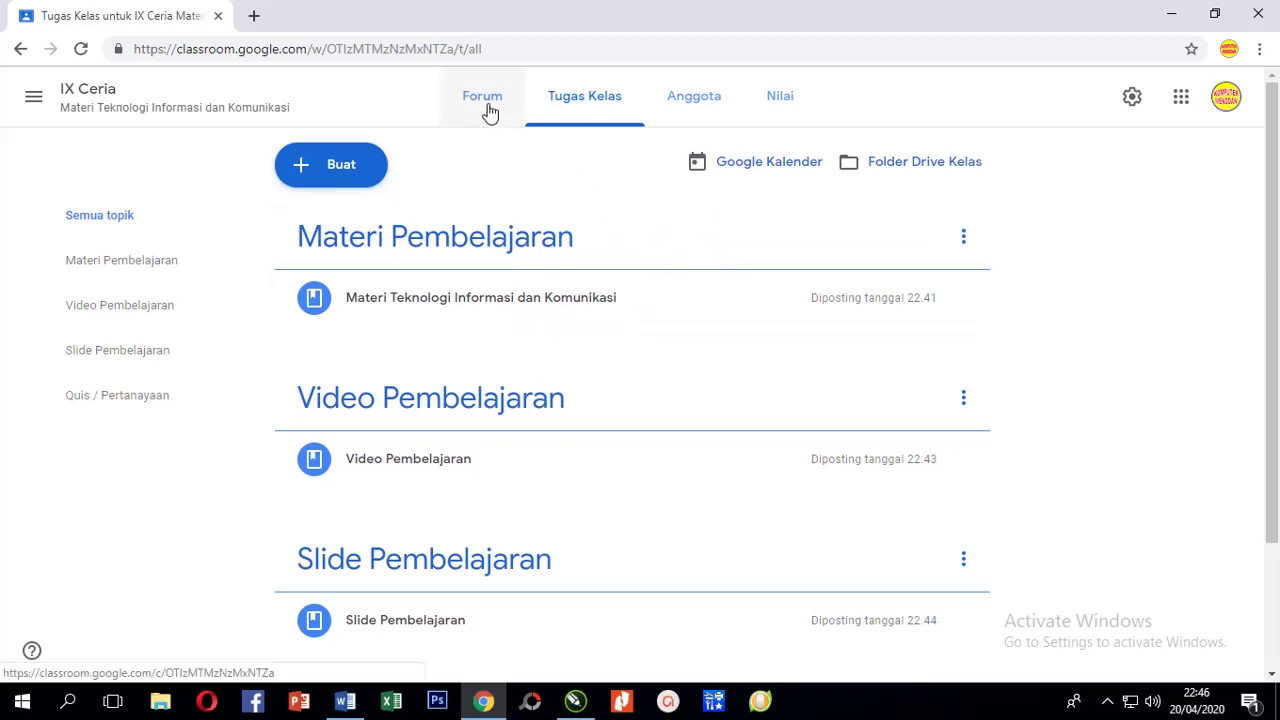
View the IX Ceria class Forum and look over its list of posted materials.
{"action": "left_click", "coordinate": [489, 109]}
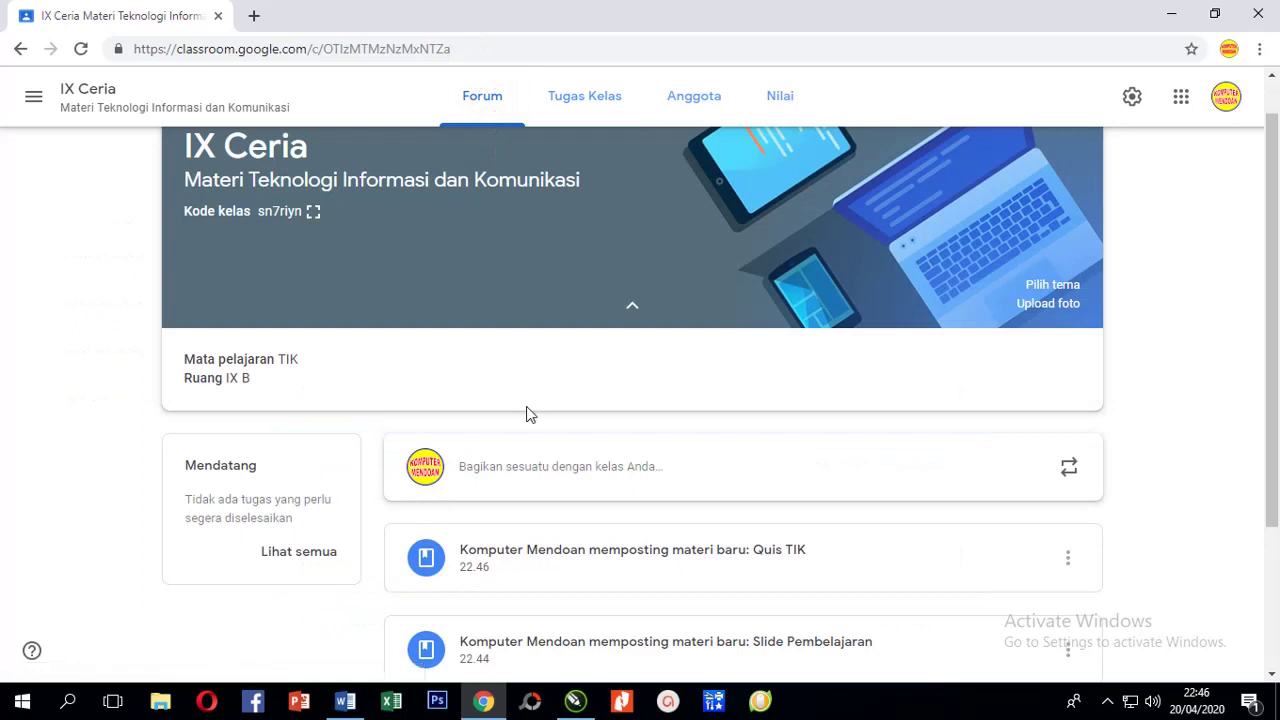
{"action": "scroll", "coordinate": [554, 427], "scroll_direction": "down", "scroll_amount": 2}
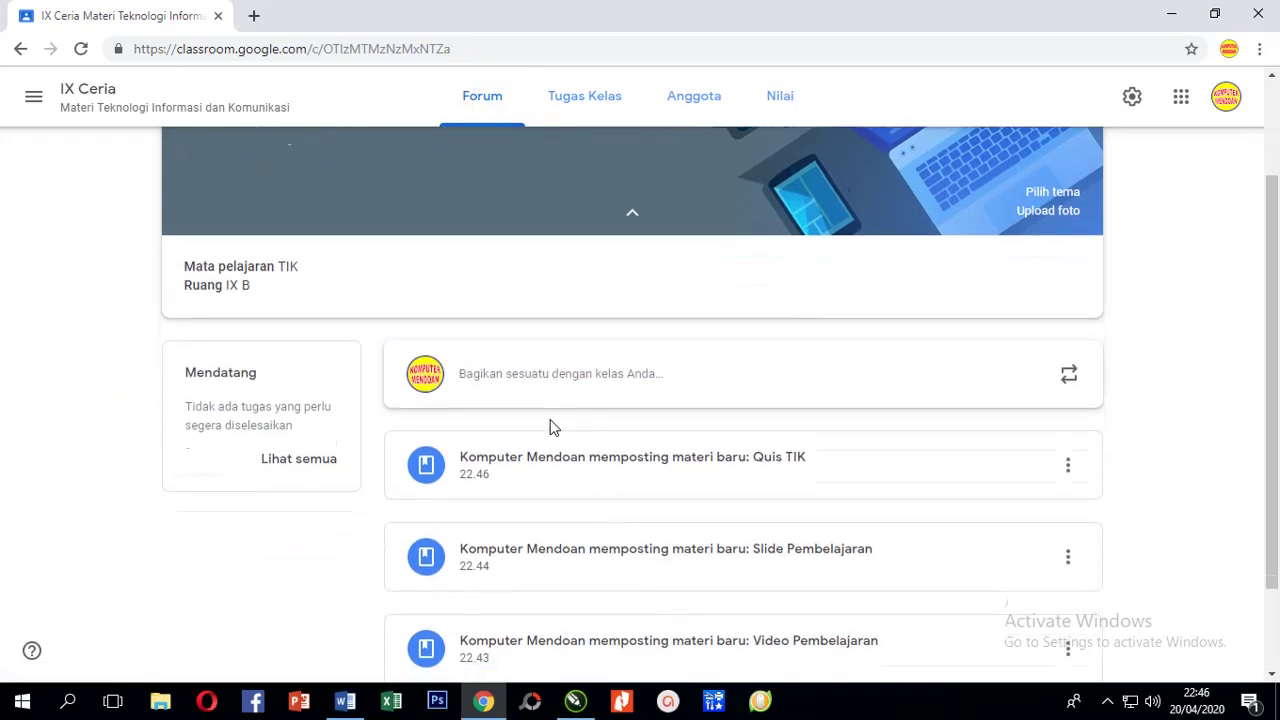
{"action": "scroll", "coordinate": [501, 421], "scroll_direction": "down", "scroll_amount": 1}
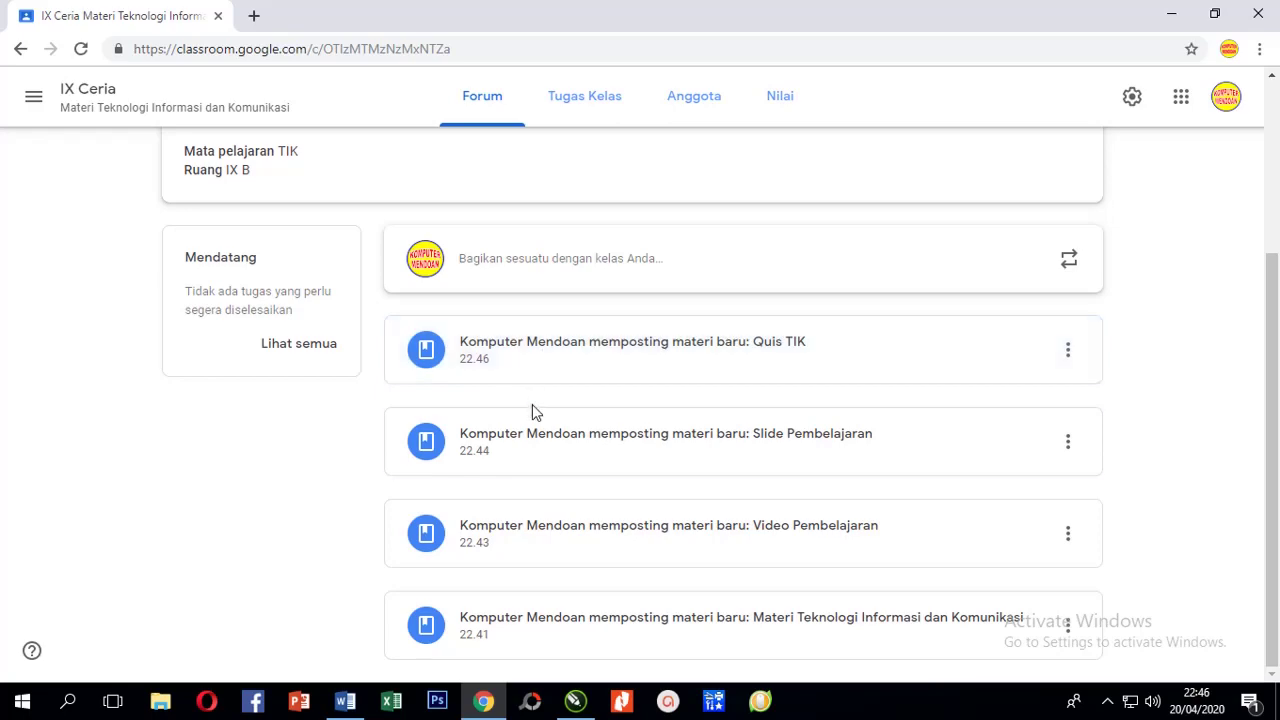
{"action": "scroll", "coordinate": [529, 463], "scroll_direction": "up", "scroll_amount": 3}
{"action": "scroll", "coordinate": [531, 461], "scroll_direction": "down", "scroll_amount": 3}
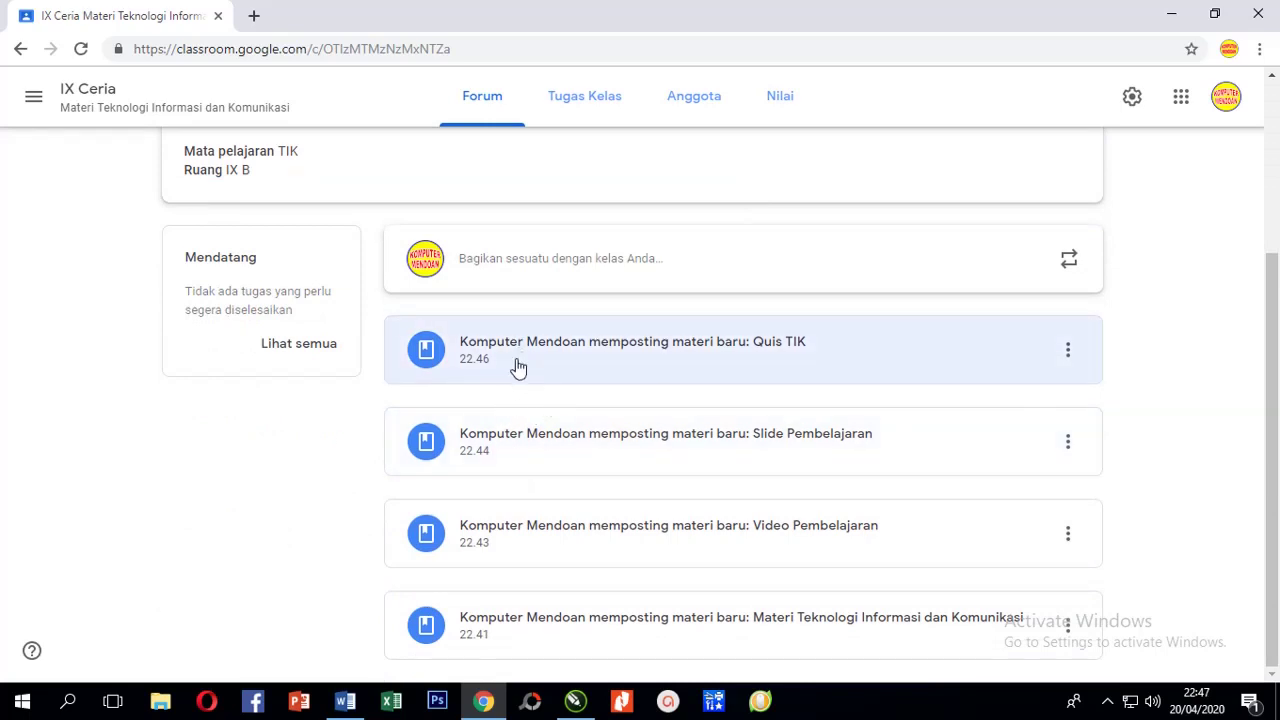
{"action": "scroll", "coordinate": [517, 370], "scroll_direction": "up", "scroll_amount": 1}
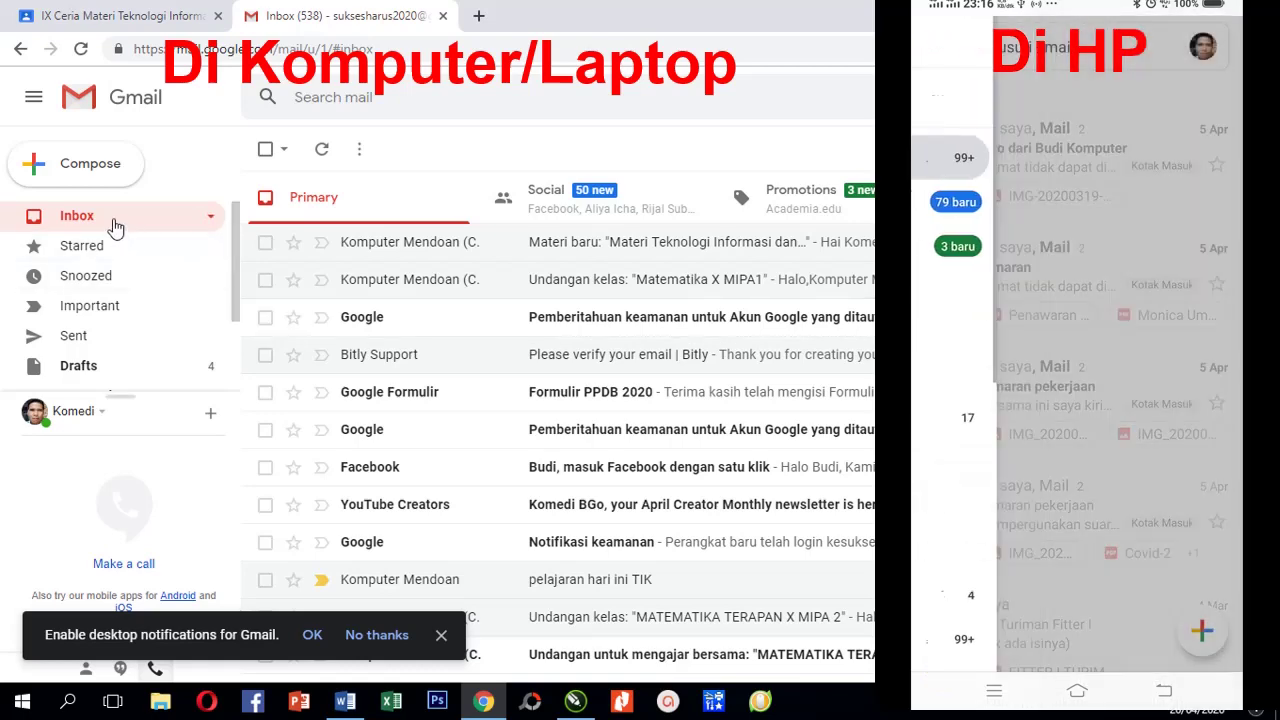
Open the "Materi baru" Classroom notification in the Gmail inbox, read it and follow it to the posted material.
{"action": "left_click", "coordinate": [112, 218]}
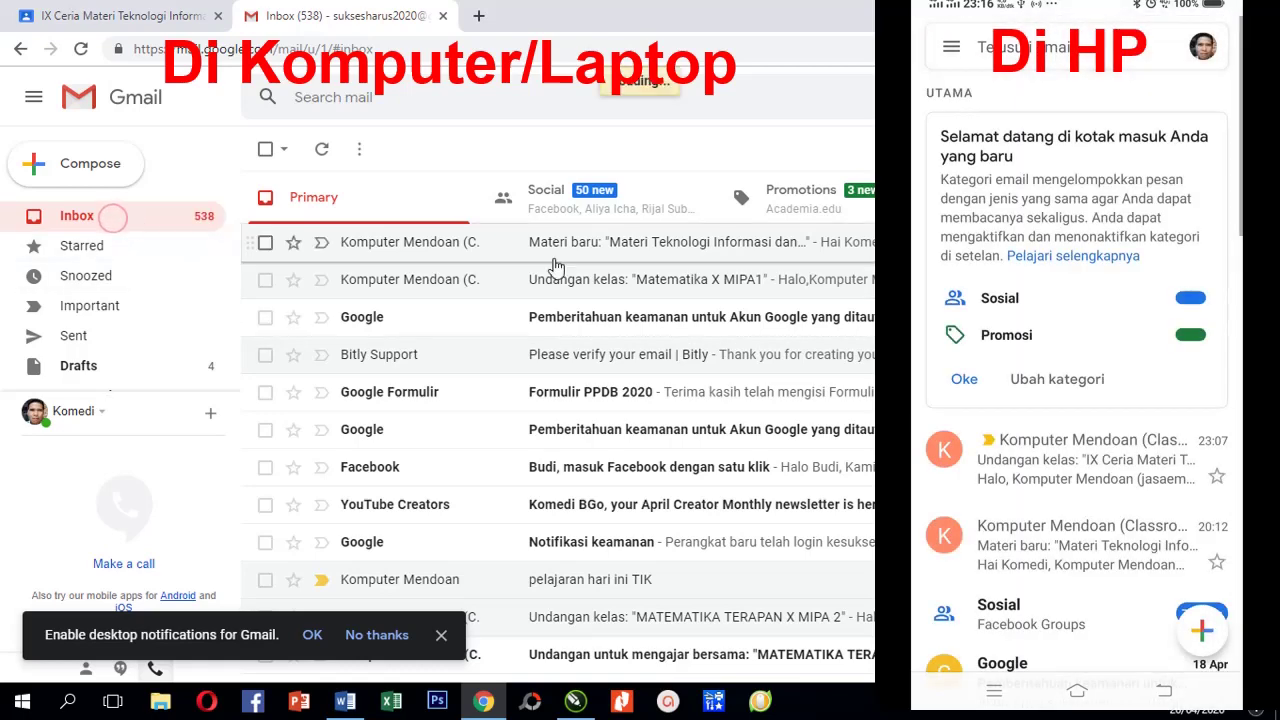
{"action": "left_click", "coordinate": [677, 252]}
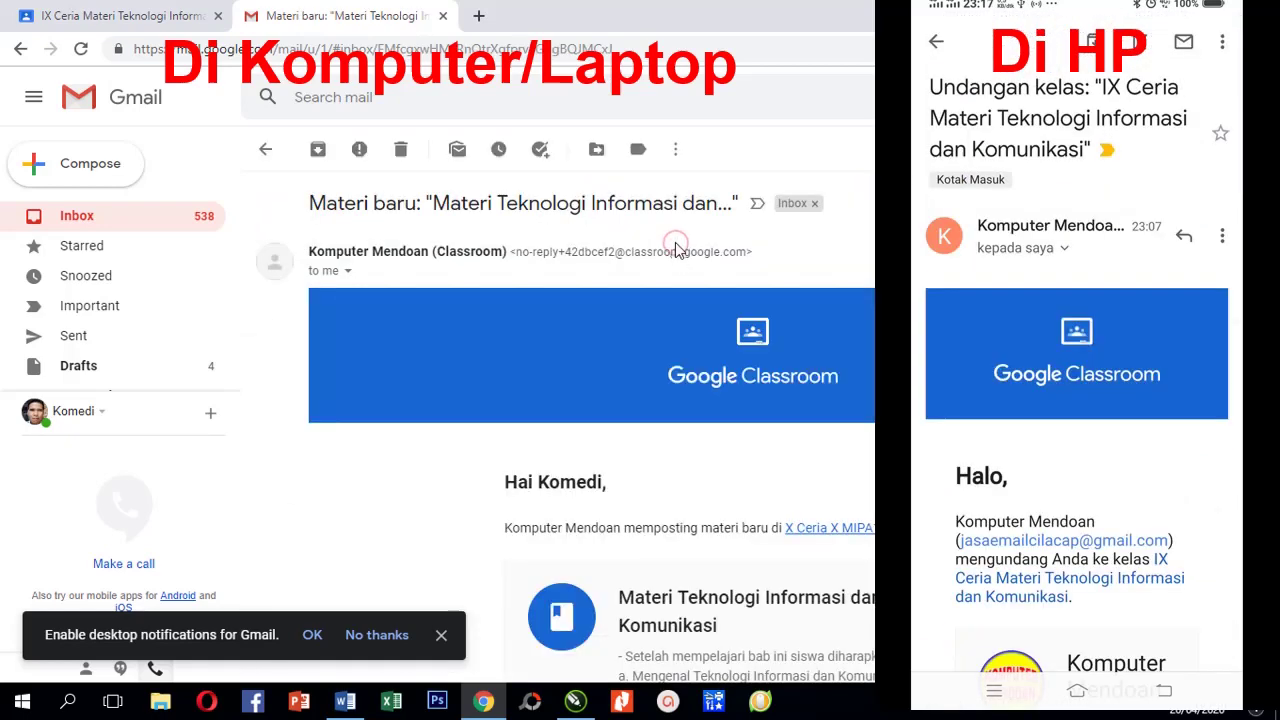
{"action": "scroll", "coordinate": [646, 432], "scroll_direction": "down", "scroll_amount": 3}
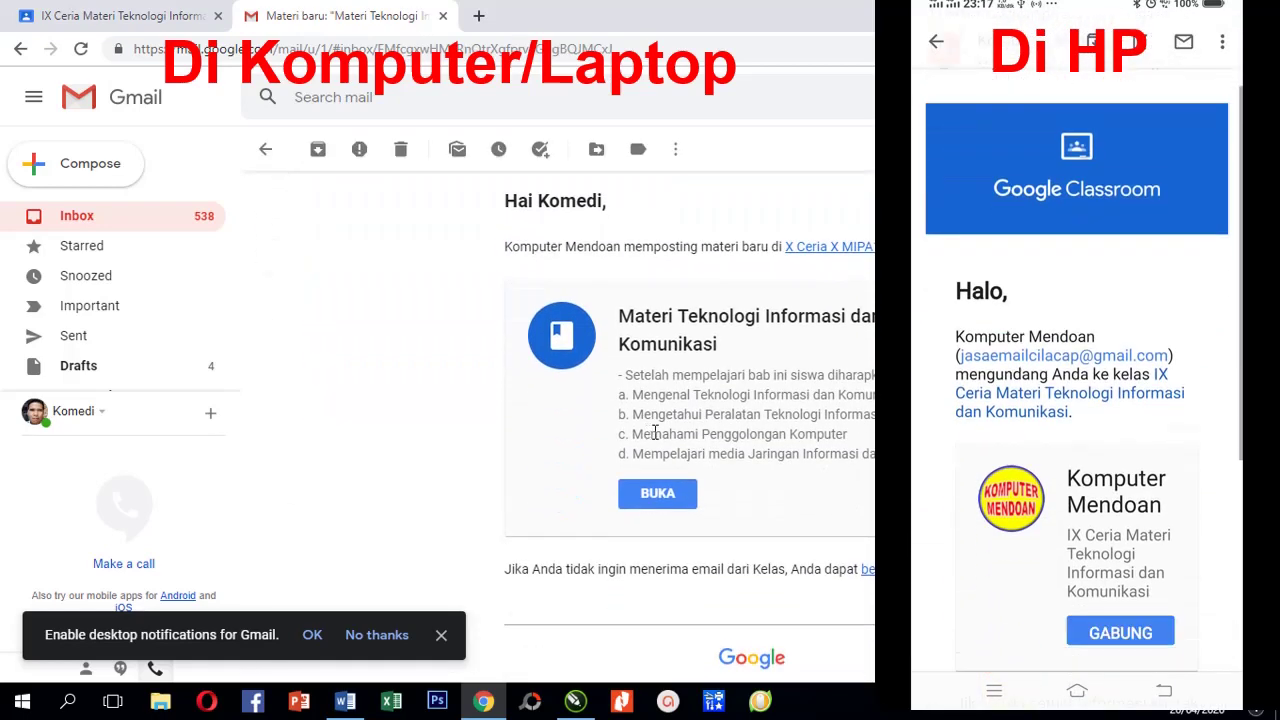
{"action": "scroll", "coordinate": [698, 425], "scroll_direction": "up", "scroll_amount": 3}
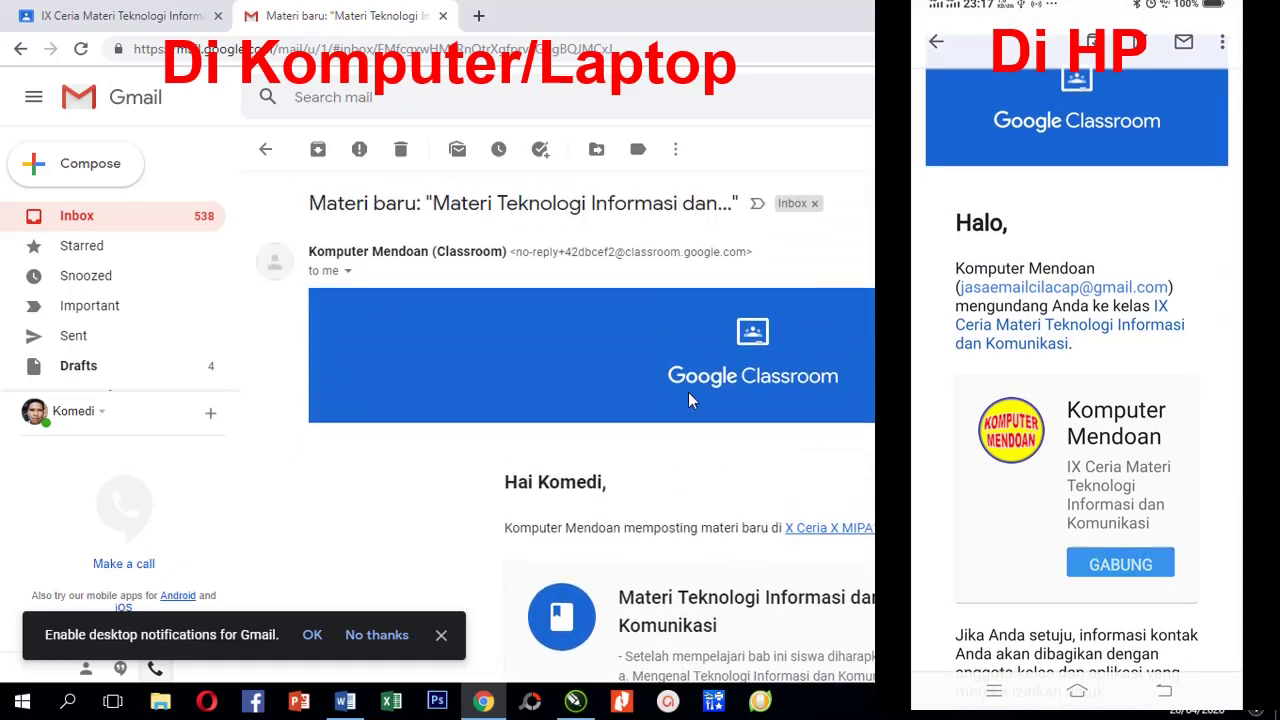
{"action": "scroll", "coordinate": [696, 405], "scroll_direction": "down", "scroll_amount": 4}
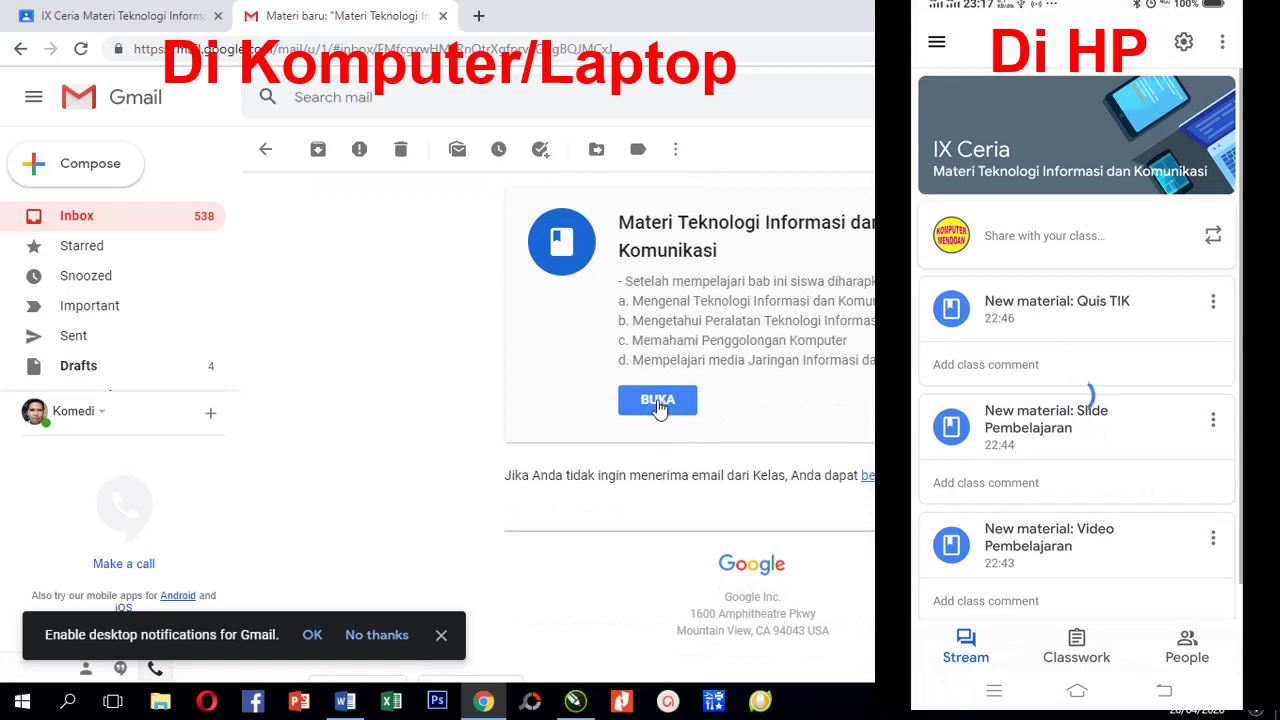
{"action": "left_click", "coordinate": [660, 404]}
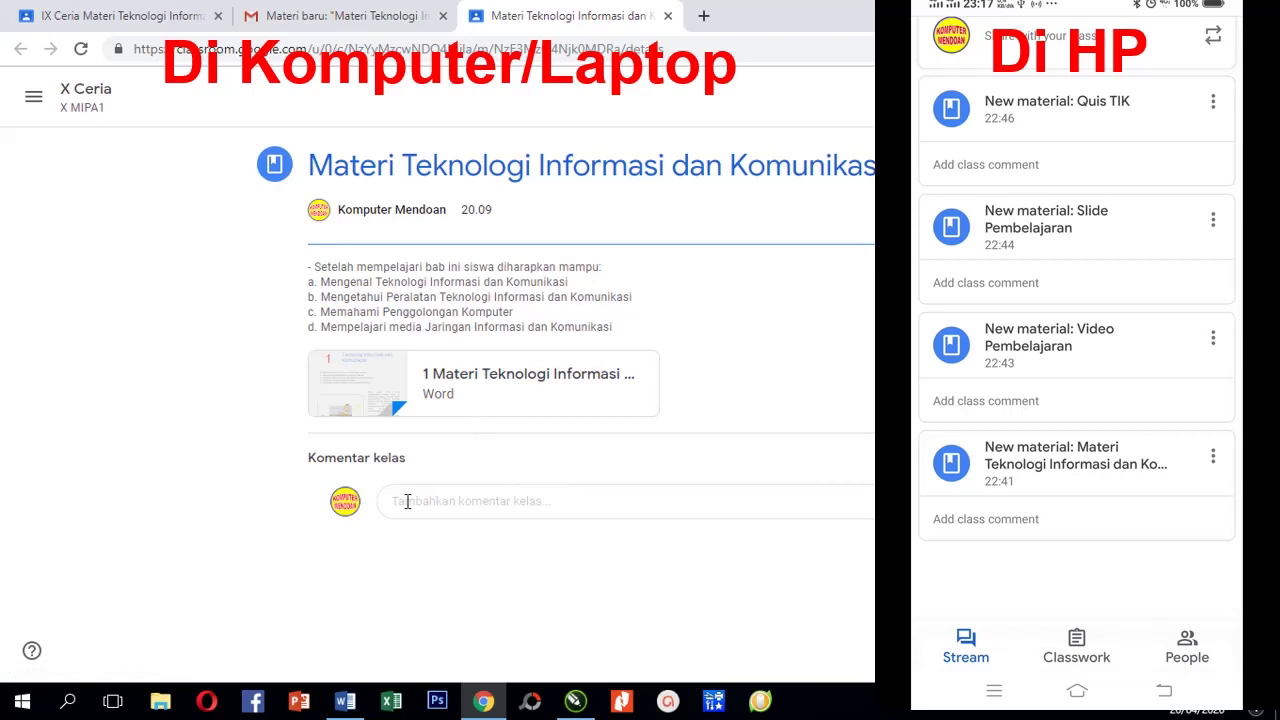
Open the attached "1 Materi Teknologi Informasi dan Komunikasi" Word document, read through its pages and return to the material post.
{"action": "left_click", "coordinate": [455, 378]}
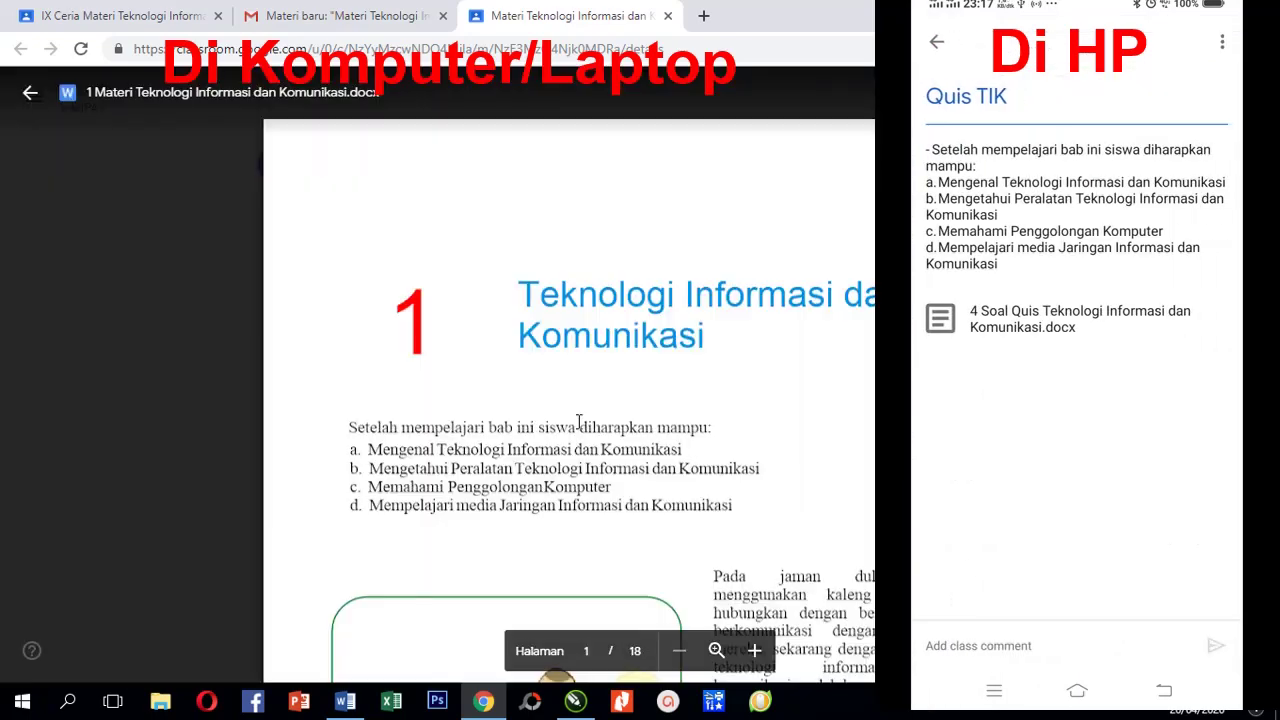
{"action": "scroll", "coordinate": [584, 416], "scroll_direction": "down", "scroll_amount": 10}
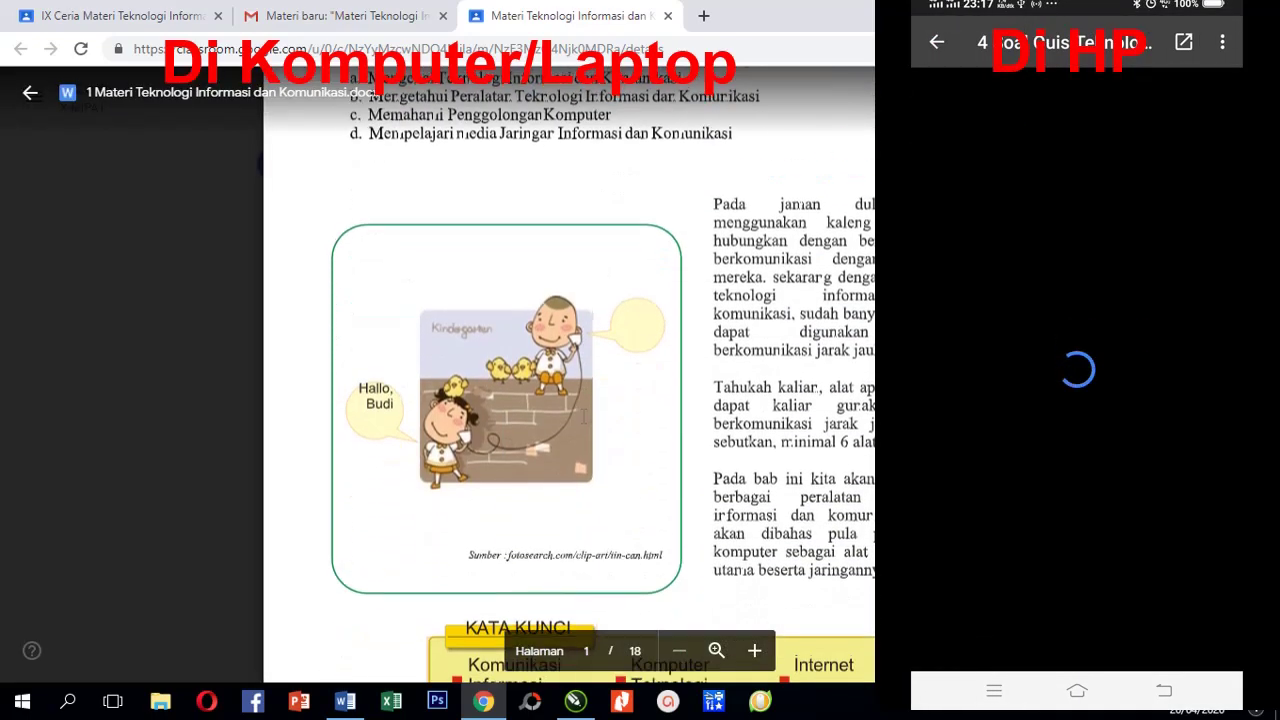
{"action": "scroll", "coordinate": [584, 416], "scroll_direction": "down", "scroll_amount": 10}
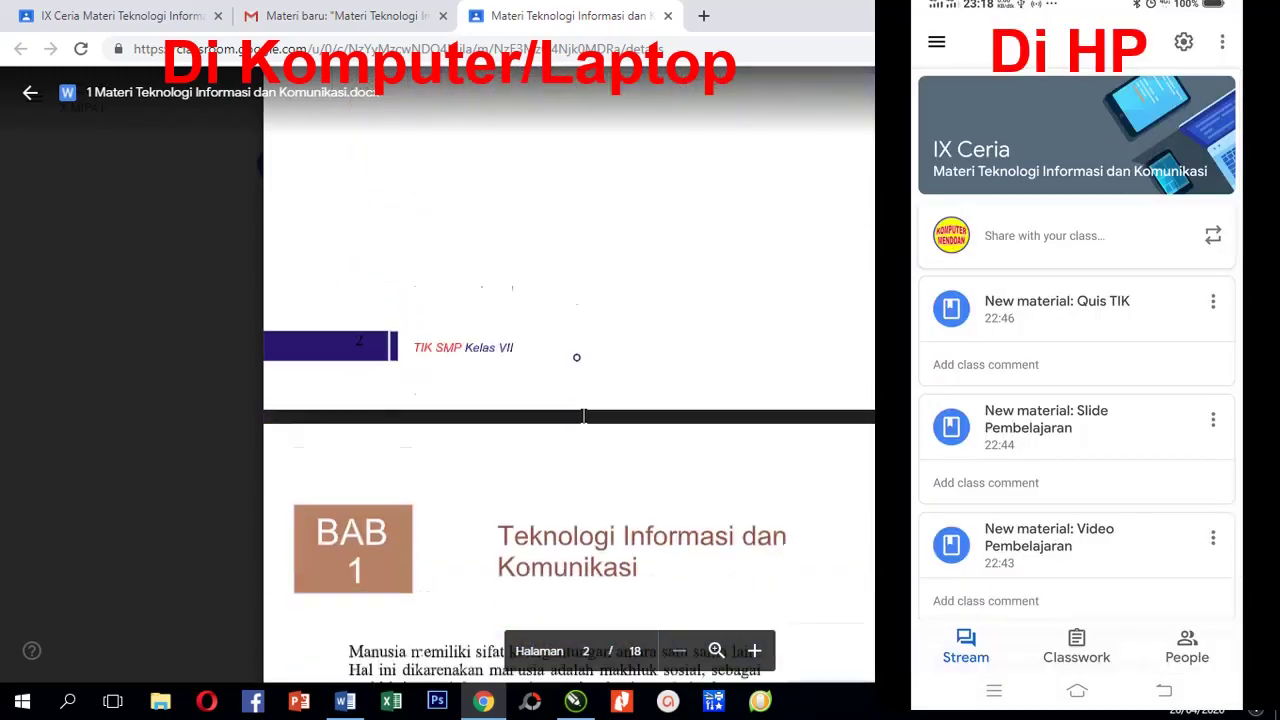
{"action": "scroll", "coordinate": [584, 415], "scroll_direction": "down", "scroll_amount": 12}
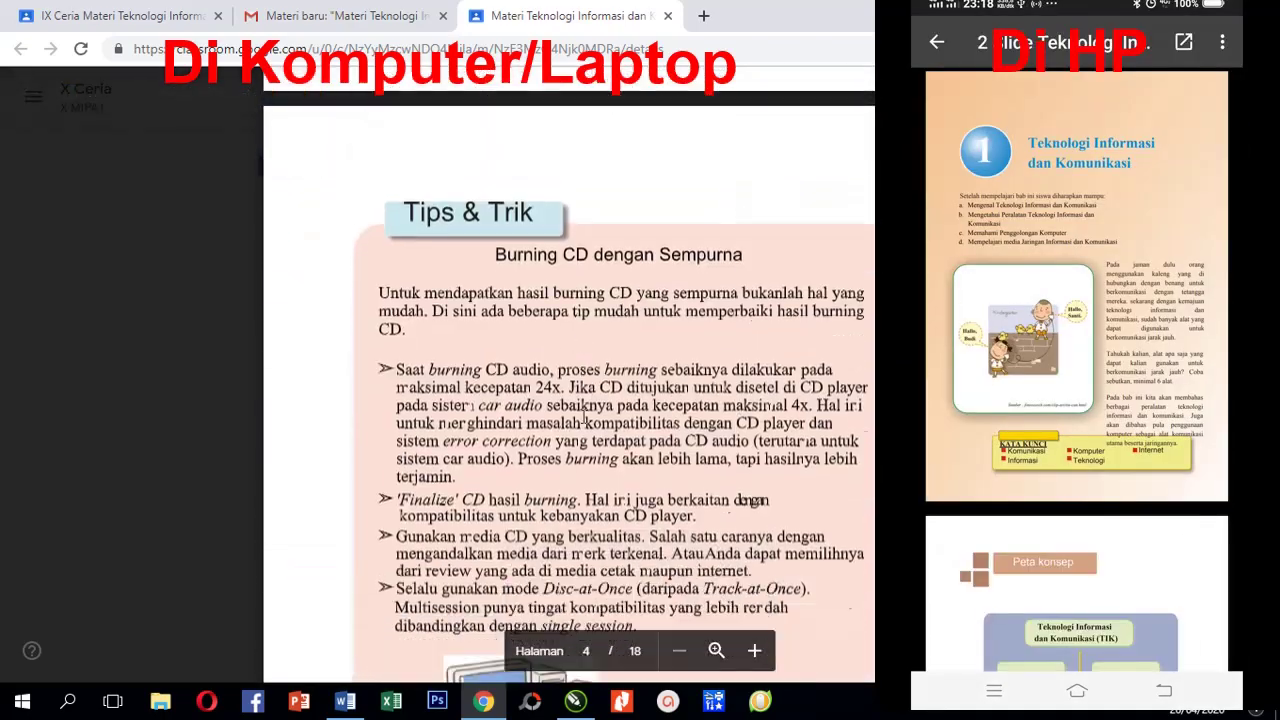
{"action": "scroll", "coordinate": [584, 416], "scroll_direction": "down", "scroll_amount": 12}
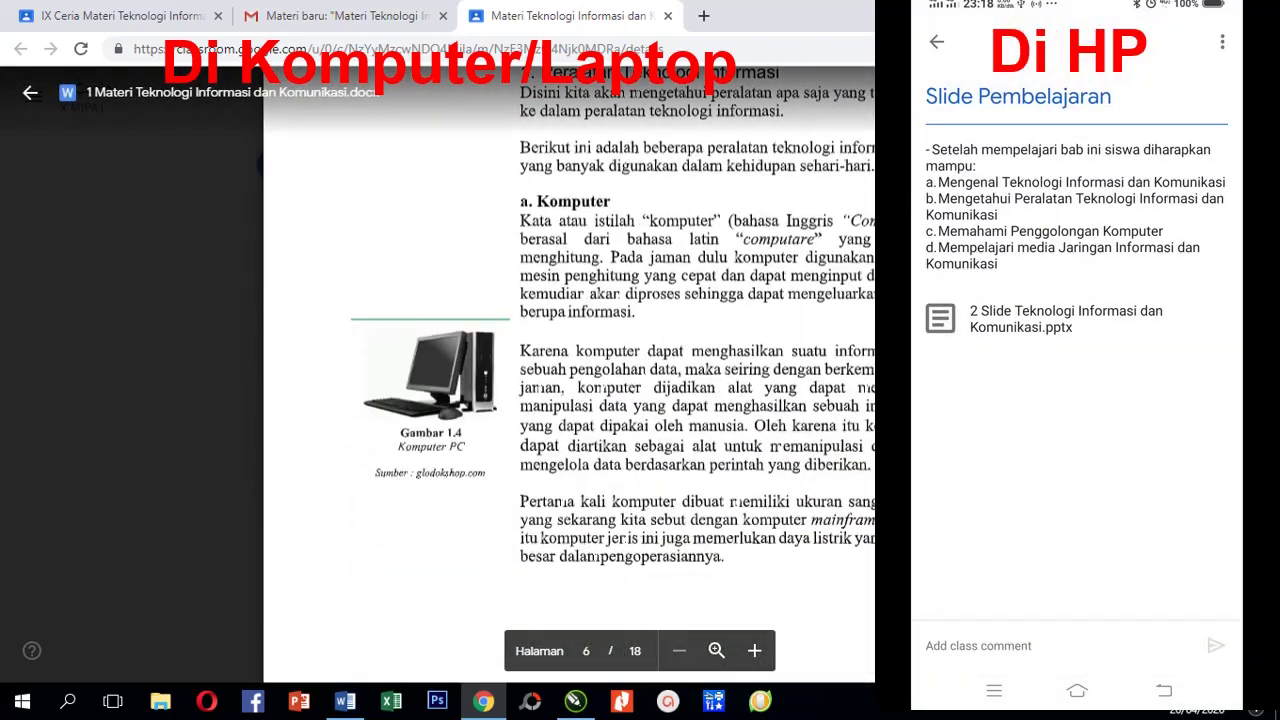
{"action": "scroll", "coordinate": [568, 375], "scroll_direction": "down", "scroll_amount": 20}
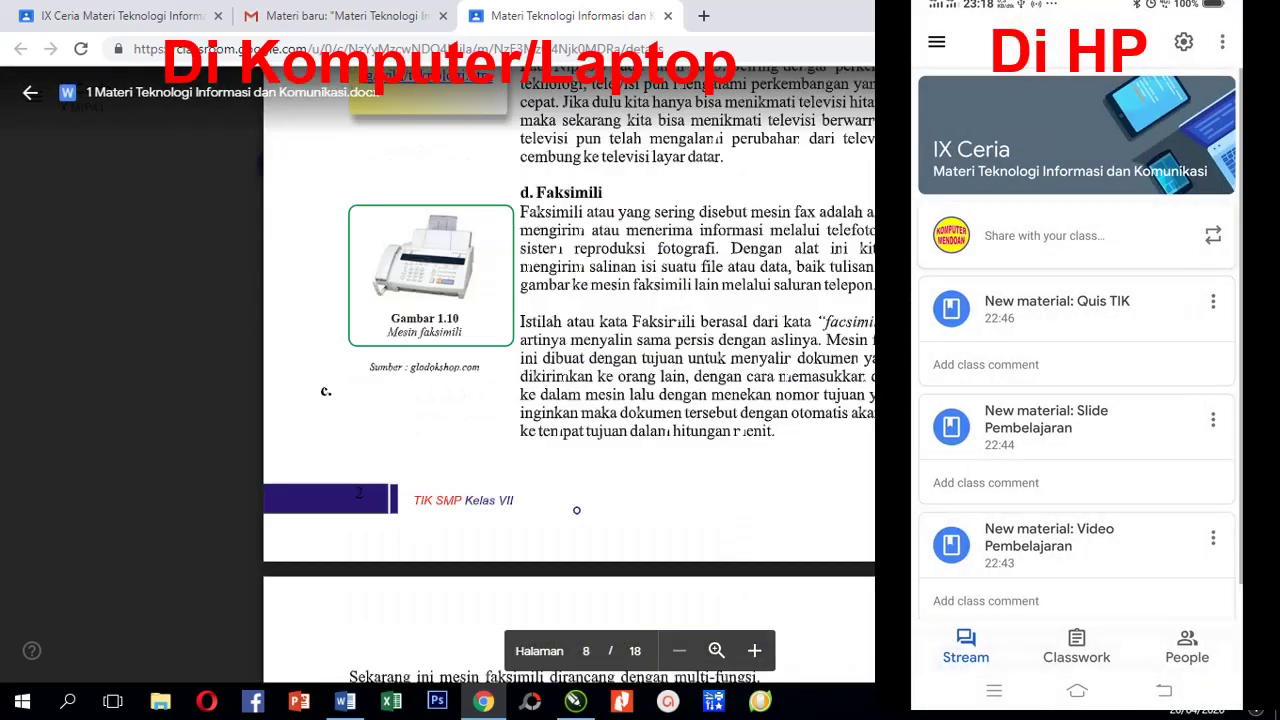
{"action": "scroll", "coordinate": [560, 375], "scroll_direction": "down", "scroll_amount": 1}
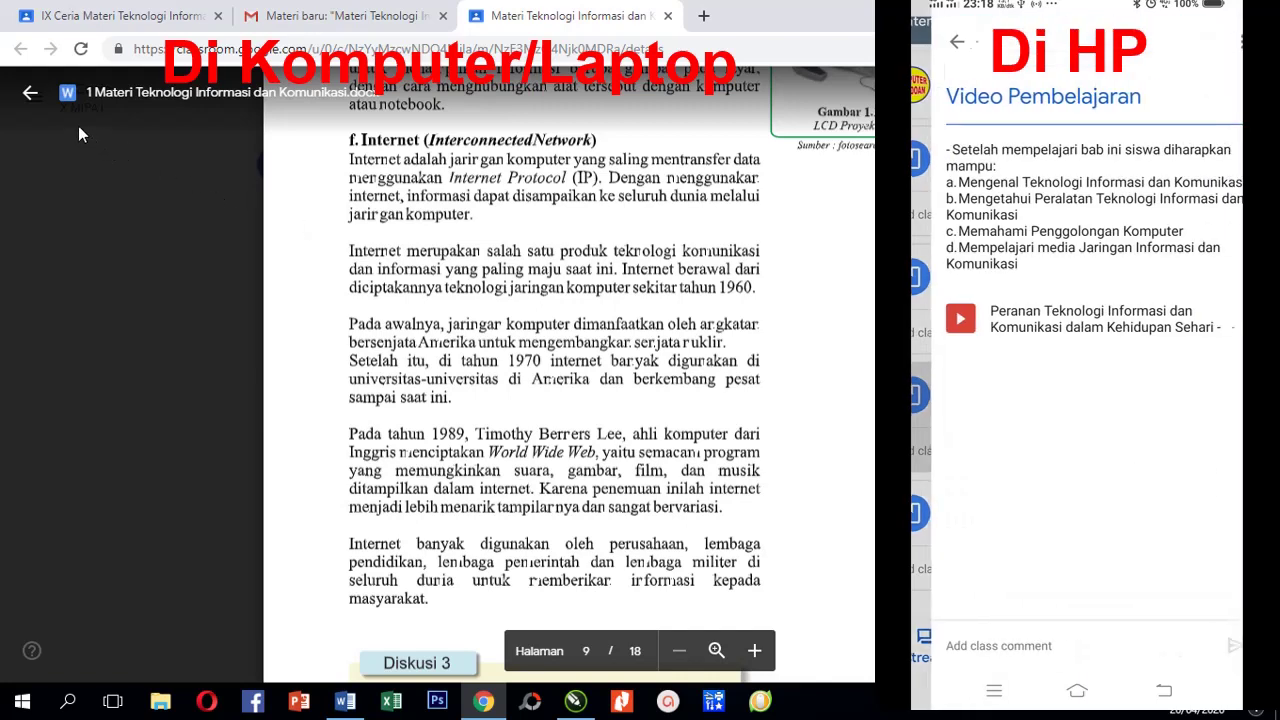
{"action": "left_click", "coordinate": [30, 98]}
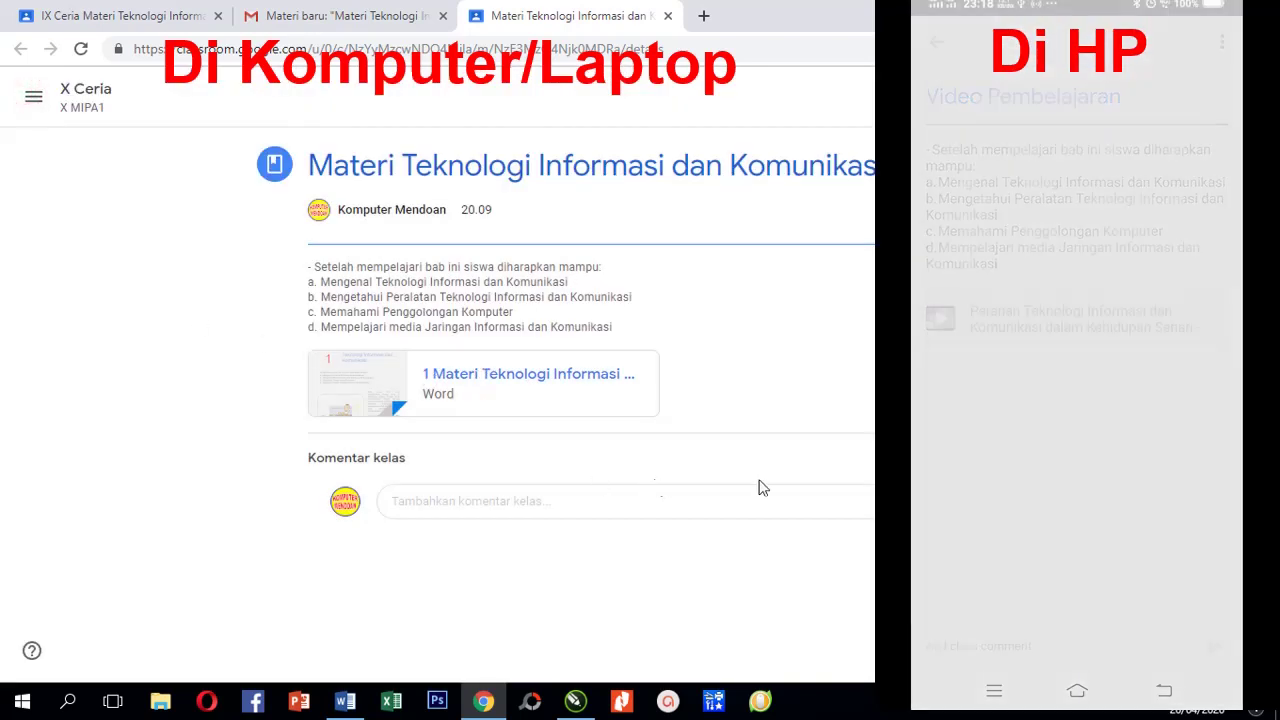